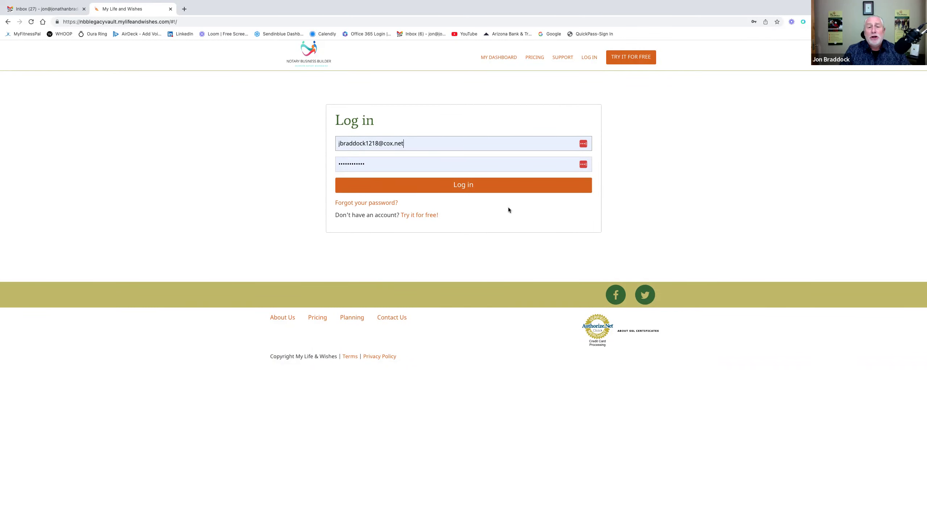
- Sign in to the sample account, view End of Life > Final Arrangements, then go to Advisors & Contacts
{"action": "left_click", "coordinate": [468, 186]}
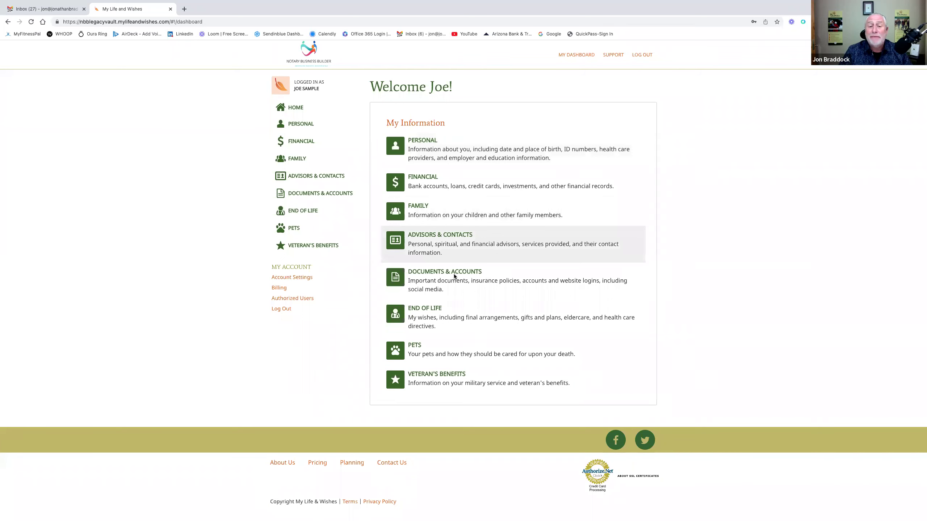
{"action": "left_click", "coordinate": [464, 320]}
{"action": "left_click", "coordinate": [463, 121]}
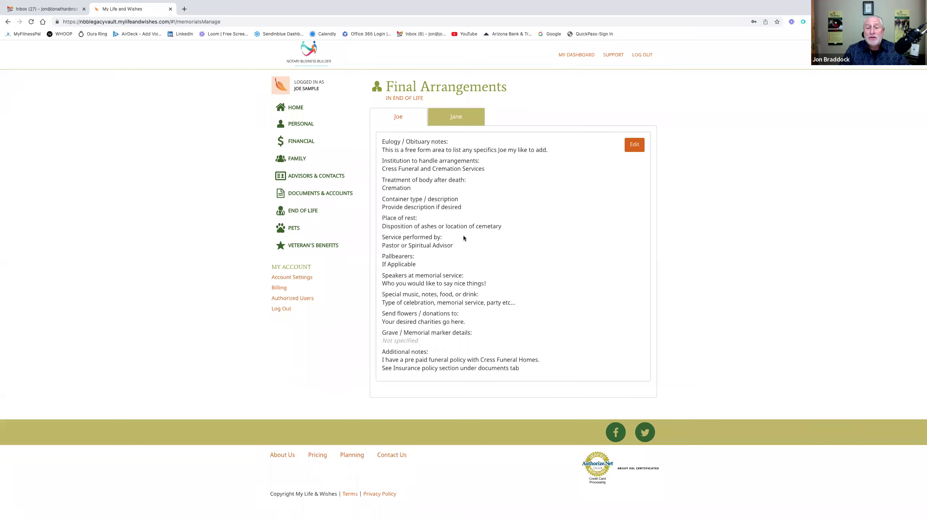
{"action": "left_click", "coordinate": [318, 179]}
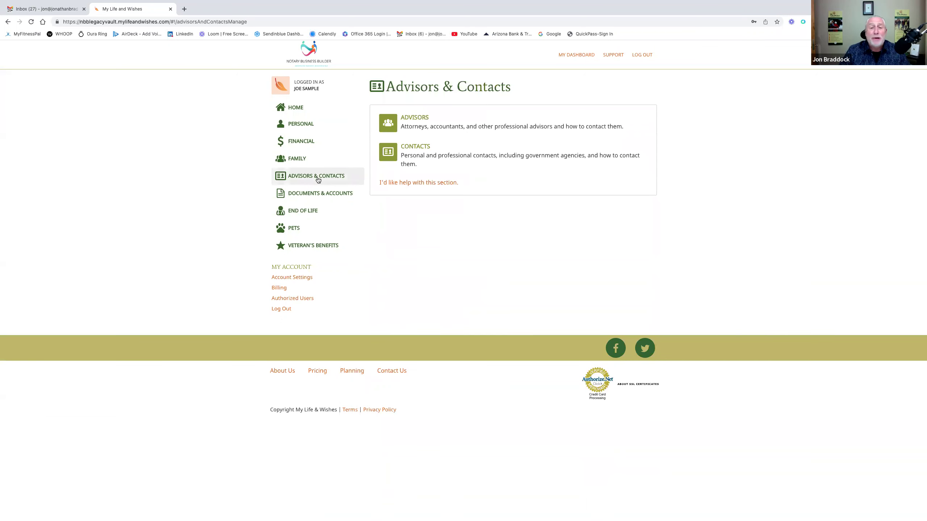
- Browse Joe's advisor cards, then switch to the Documents & Accounts section
{"action": "left_click", "coordinate": [415, 126]}
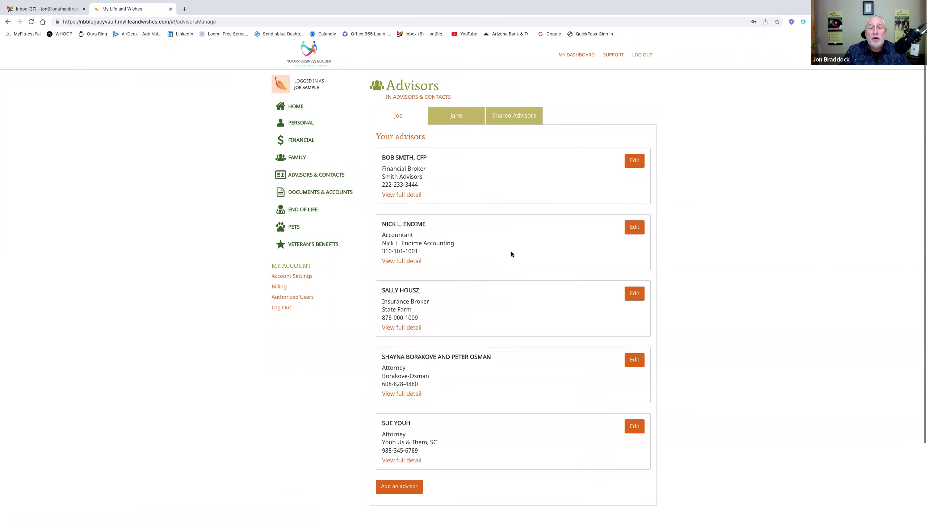
{"action": "scroll", "coordinate": [511, 252], "scroll_direction": "down", "scroll_amount": 1}
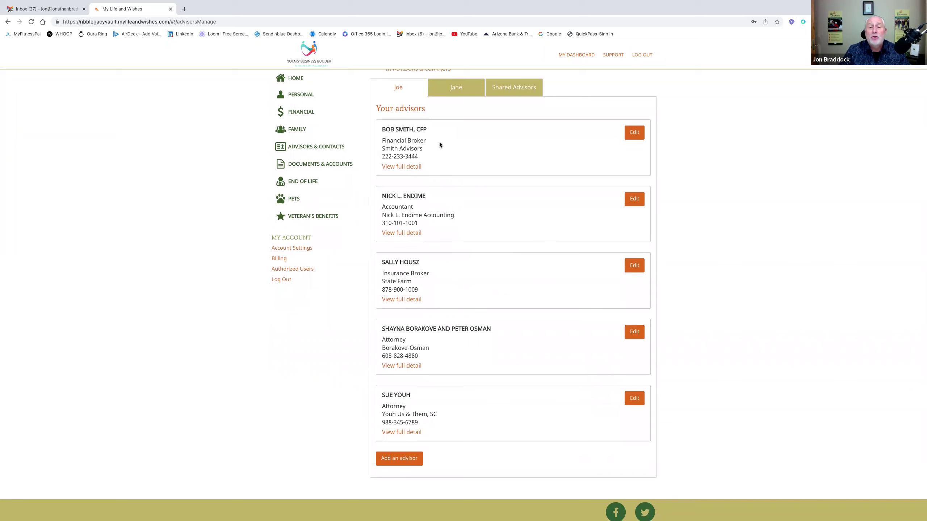
{"action": "scroll", "coordinate": [441, 197], "scroll_direction": "down", "scroll_amount": 2}
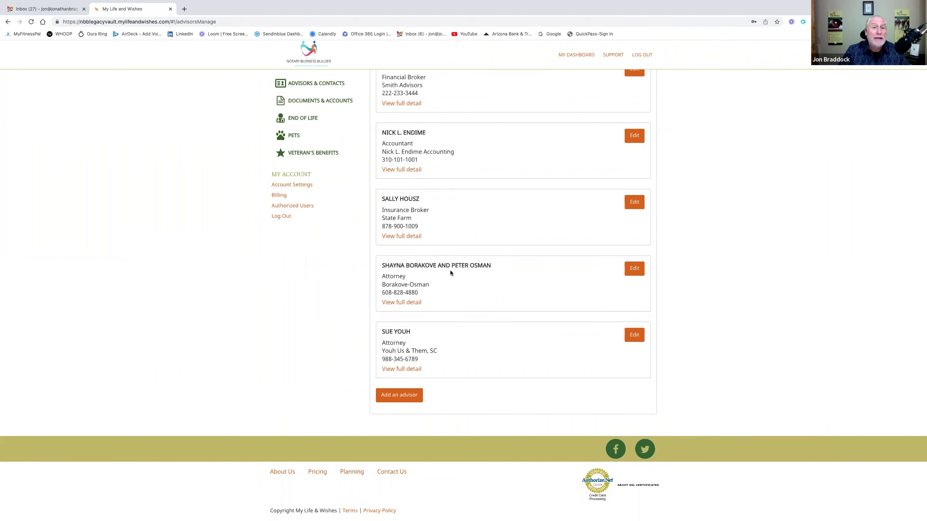
{"action": "scroll", "coordinate": [450, 268], "scroll_direction": "up", "scroll_amount": 3}
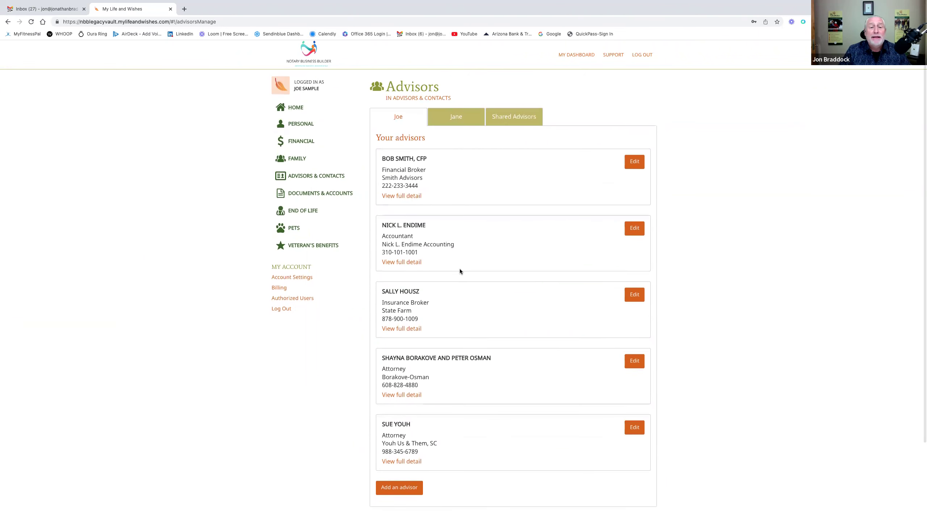
{"action": "left_click", "coordinate": [333, 198]}
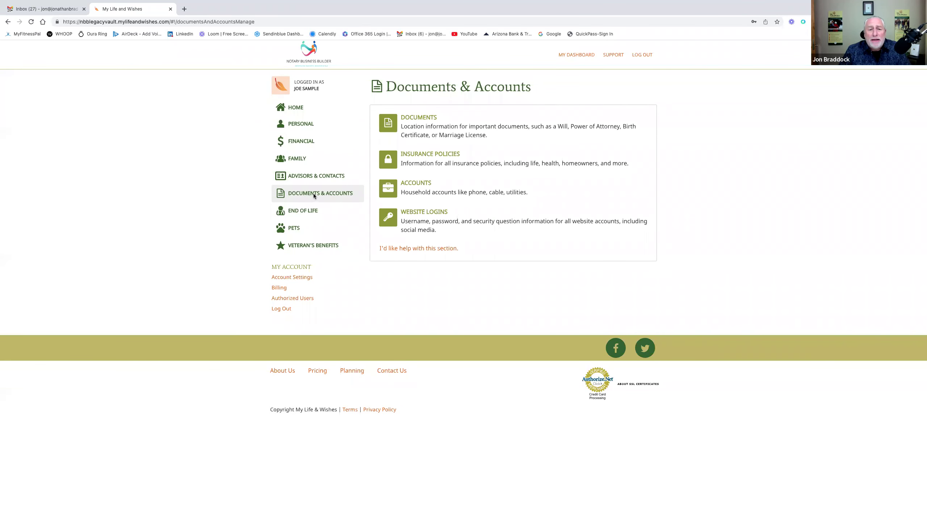
{"action": "left_click", "coordinate": [419, 117]}
{"action": "scroll", "coordinate": [463, 206], "scroll_direction": "down", "scroll_amount": 2}
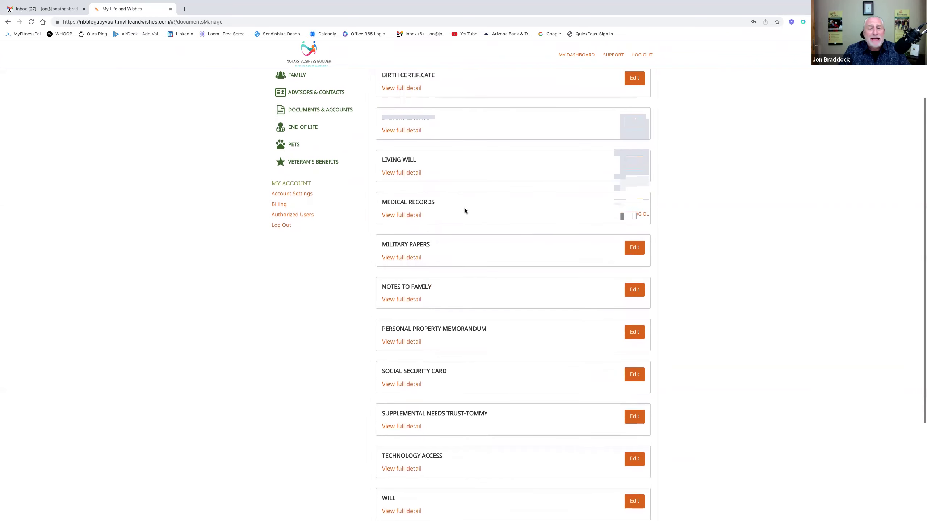
- Expand the Military Papers and Will entries in Joe's Documents list to show their full details
{"action": "scroll", "coordinate": [472, 200], "scroll_direction": "down", "scroll_amount": 2}
{"action": "scroll", "coordinate": [472, 200], "scroll_direction": "down", "scroll_amount": 1}
{"action": "left_click", "coordinate": [417, 181]}
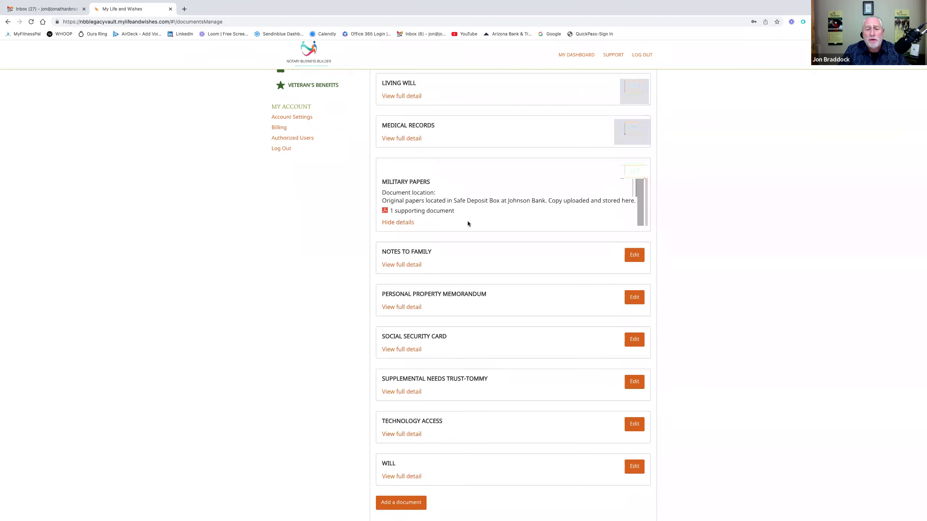
{"action": "scroll", "coordinate": [468, 224], "scroll_direction": "down", "scroll_amount": 2}
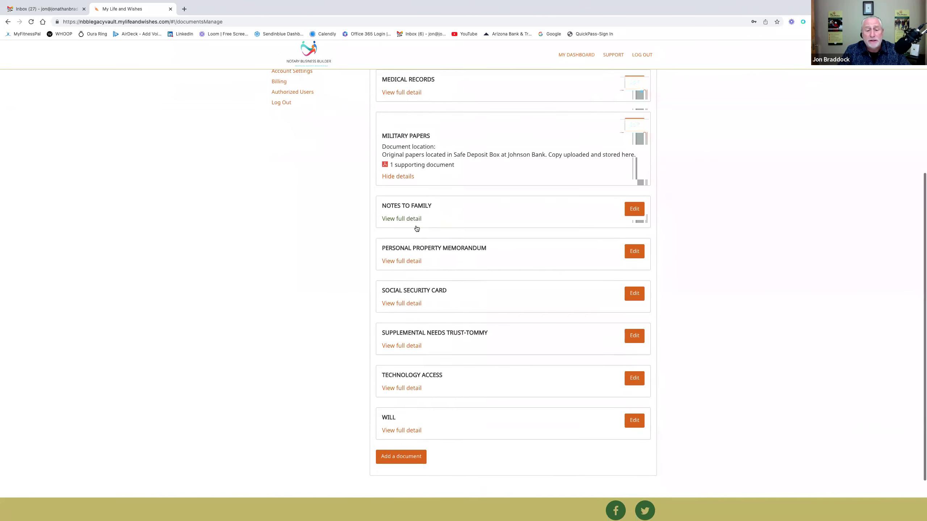
{"action": "scroll", "coordinate": [416, 228], "scroll_direction": "down", "scroll_amount": 2}
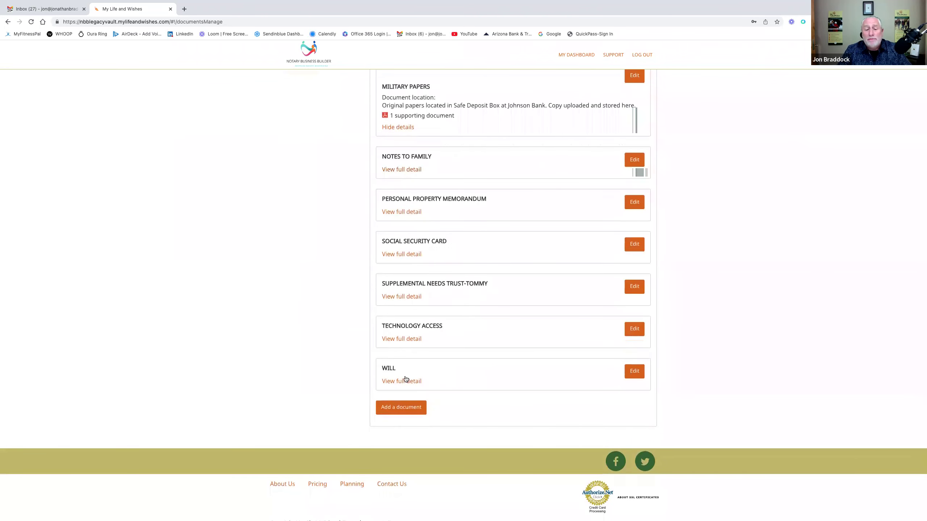
{"action": "left_click", "coordinate": [405, 380]}
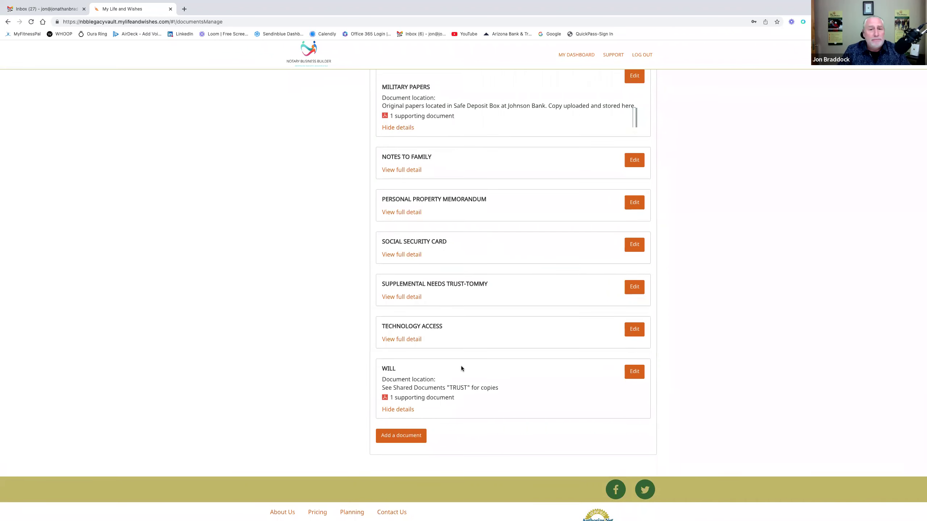
{"action": "scroll", "coordinate": [460, 366], "scroll_direction": "up", "scroll_amount": 7}
{"action": "scroll", "coordinate": [480, 284], "scroll_direction": "down", "scroll_amount": 1}
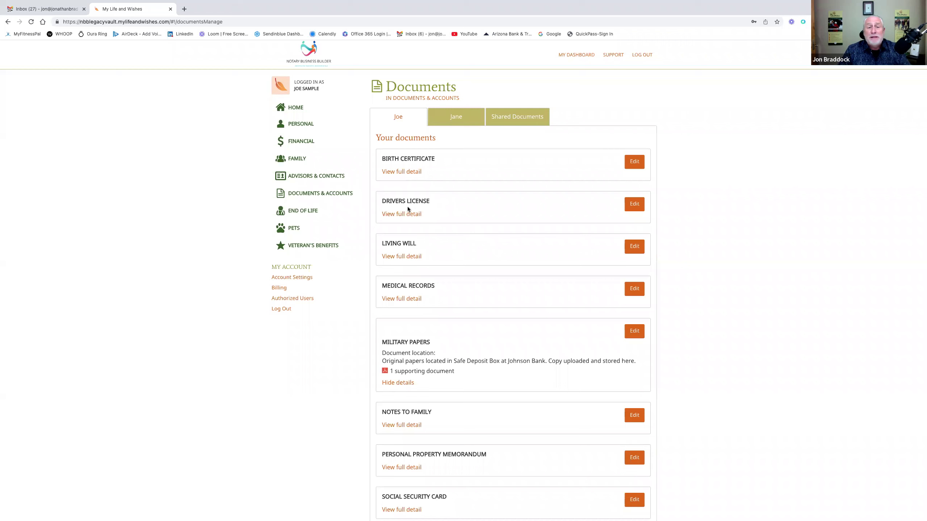
- Open Joe's Website Logins list from Documents & Accounts and scroll through it
{"action": "left_click", "coordinate": [406, 101]}
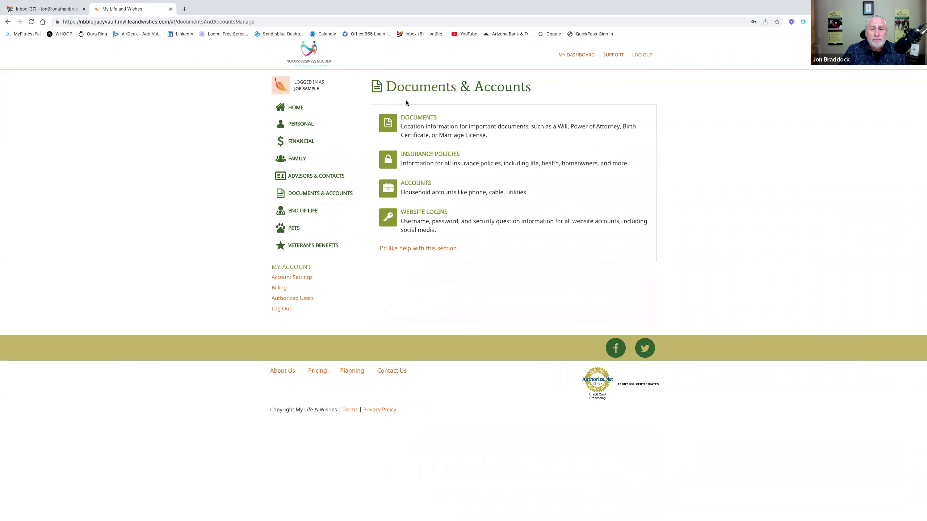
{"action": "left_click", "coordinate": [431, 211]}
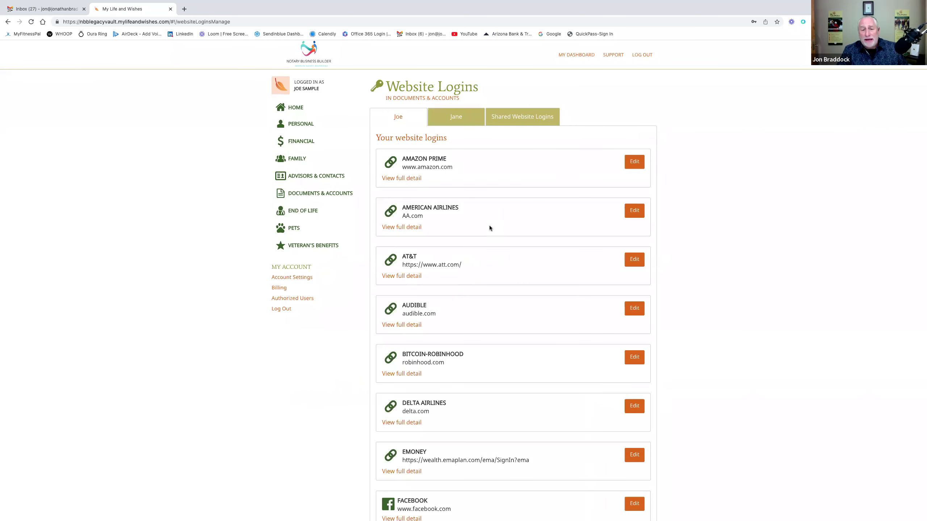
{"action": "scroll", "coordinate": [489, 226], "scroll_direction": "down", "scroll_amount": 2}
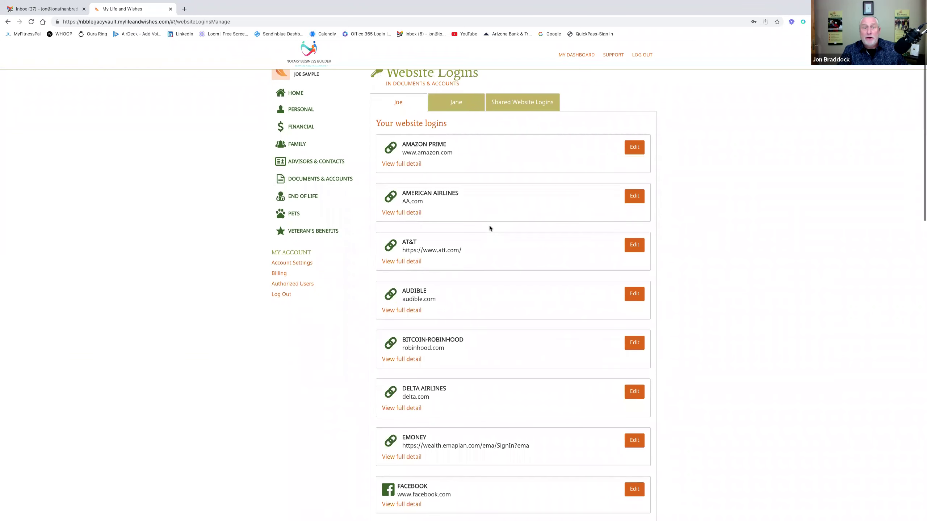
{"action": "scroll", "coordinate": [490, 226], "scroll_direction": "down", "scroll_amount": 2}
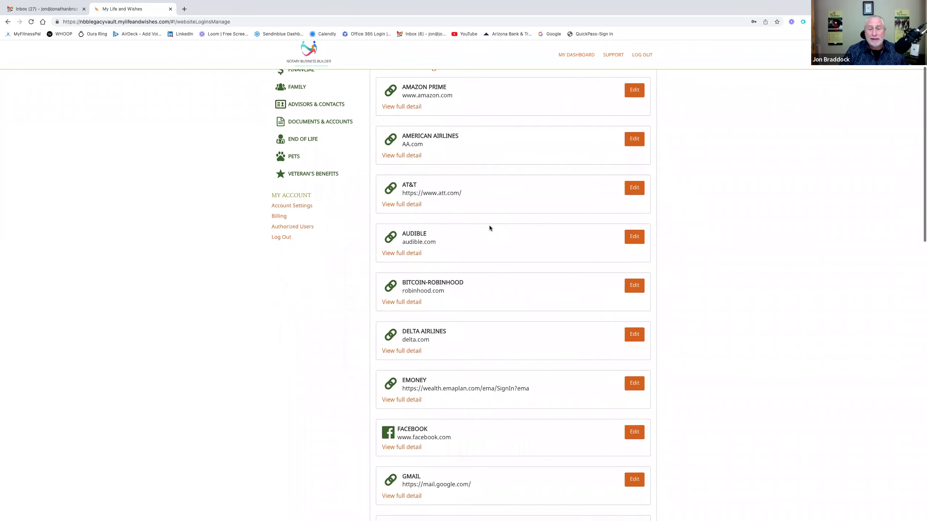
{"action": "scroll", "coordinate": [489, 226], "scroll_direction": "up", "scroll_amount": 2}
{"action": "scroll", "coordinate": [490, 227], "scroll_direction": "up", "scroll_amount": 2}
{"action": "scroll", "coordinate": [489, 228], "scroll_direction": "down", "scroll_amount": 1}
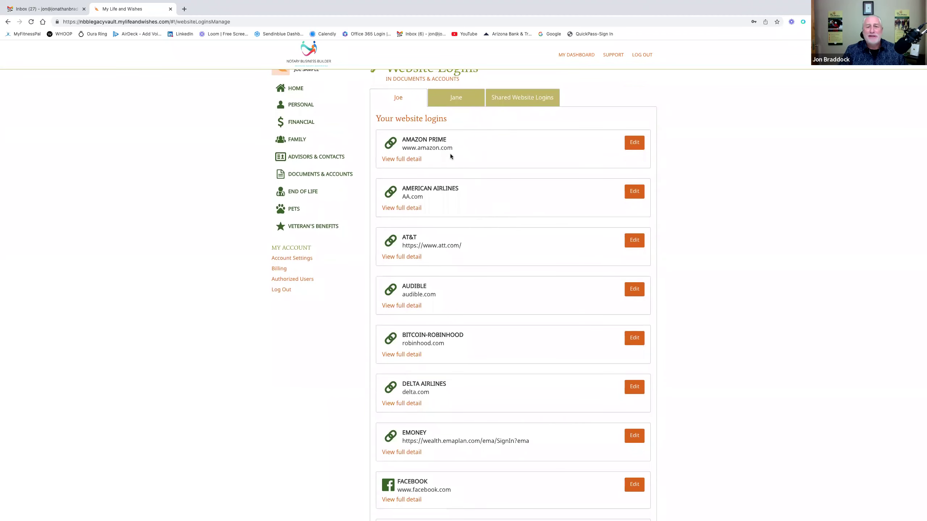
{"action": "scroll", "coordinate": [470, 200], "scroll_direction": "down", "scroll_amount": 2}
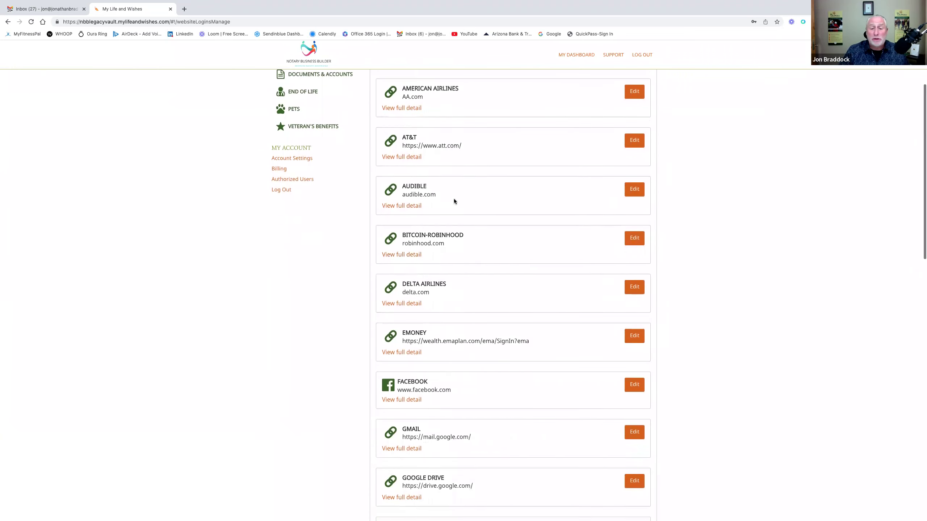
{"action": "scroll", "coordinate": [454, 198], "scroll_direction": "down", "scroll_amount": 3}
{"action": "scroll", "coordinate": [430, 262], "scroll_direction": "down", "scroll_amount": 1}
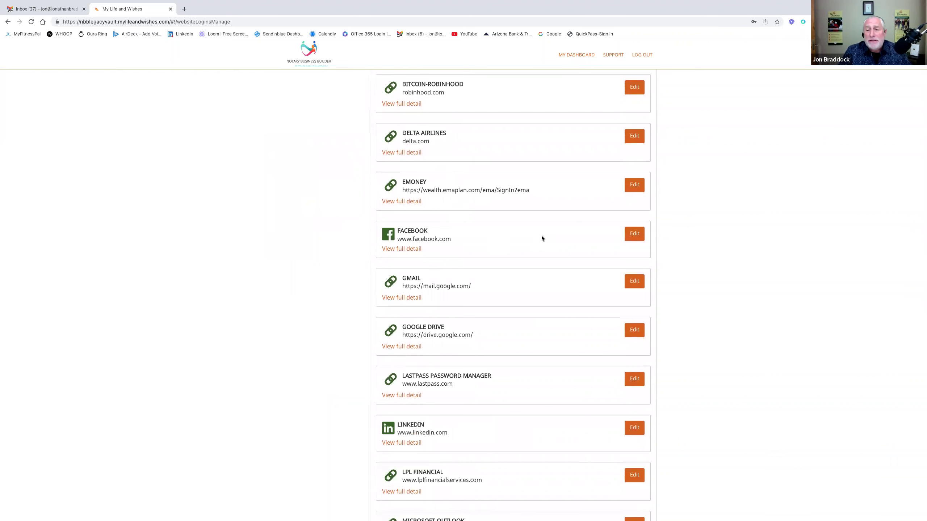
- Review the Facebook login's edit form, cancel without changes, and browse the remaining logins
{"action": "left_click", "coordinate": [632, 236]}
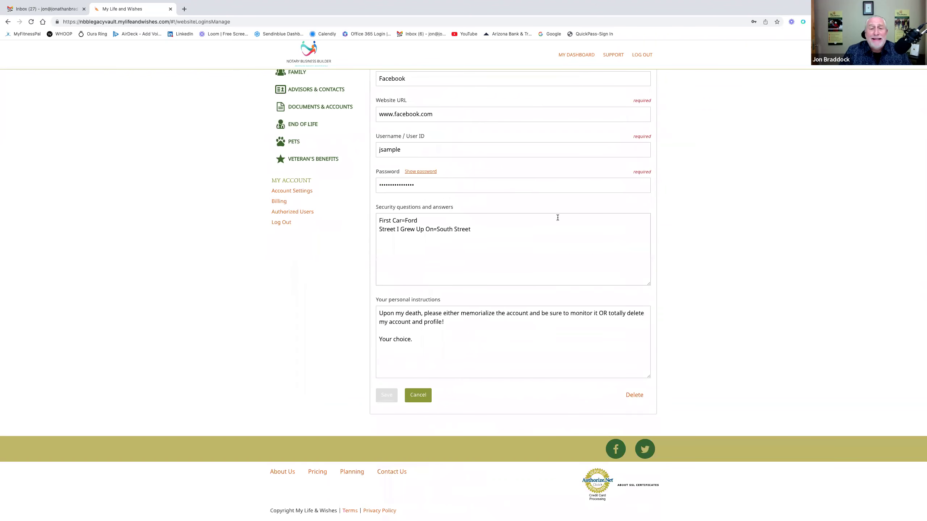
{"action": "scroll", "coordinate": [557, 217], "scroll_direction": "up", "scroll_amount": 1}
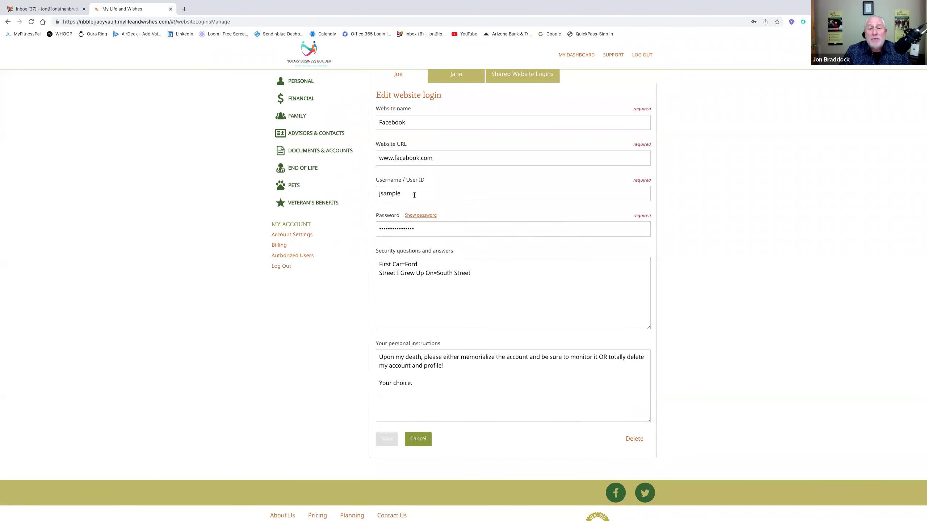
{"action": "scroll", "coordinate": [472, 247], "scroll_direction": "down", "scroll_amount": 1}
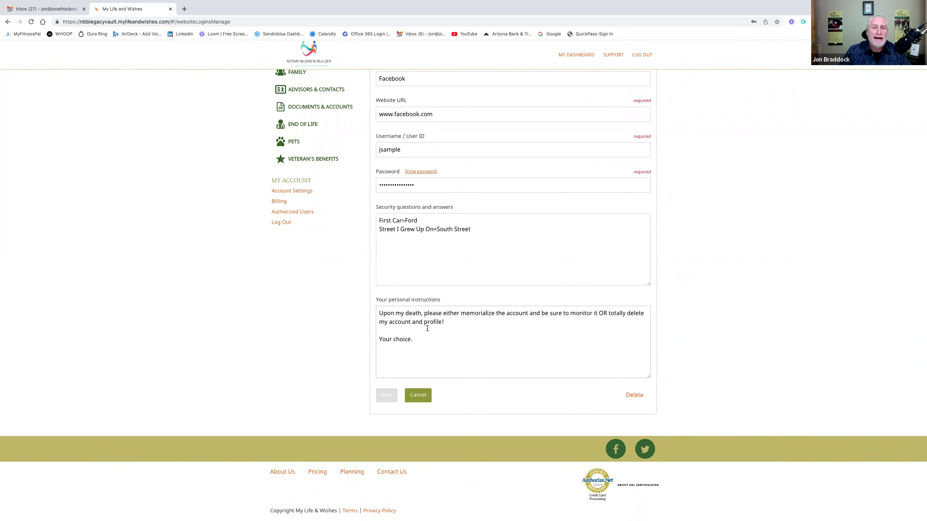
{"action": "left_click", "coordinate": [427, 394]}
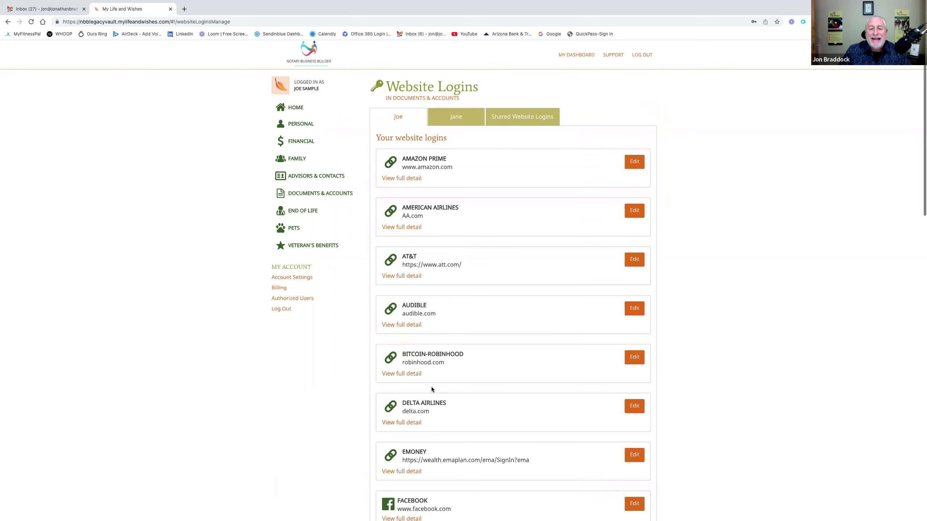
{"action": "scroll", "coordinate": [460, 362], "scroll_direction": "down", "scroll_amount": 10}
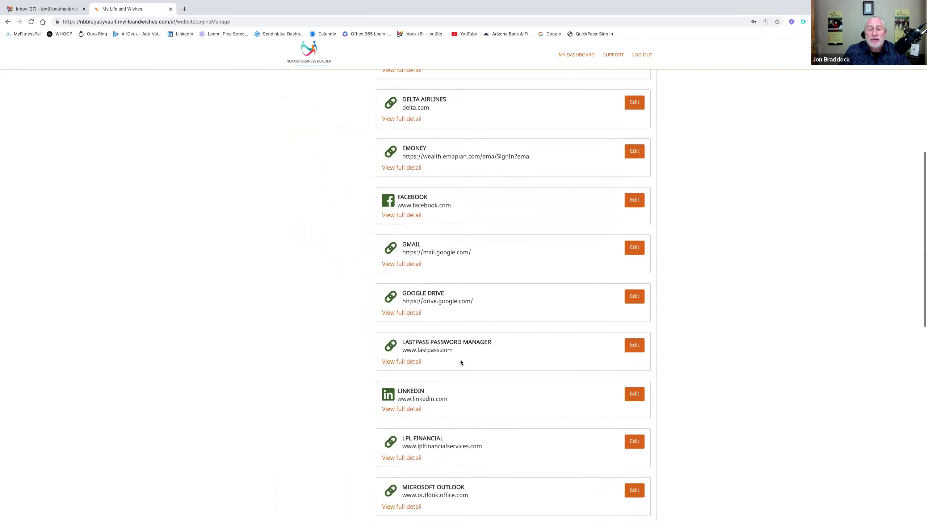
{"action": "scroll", "coordinate": [460, 360], "scroll_direction": "down", "scroll_amount": 1}
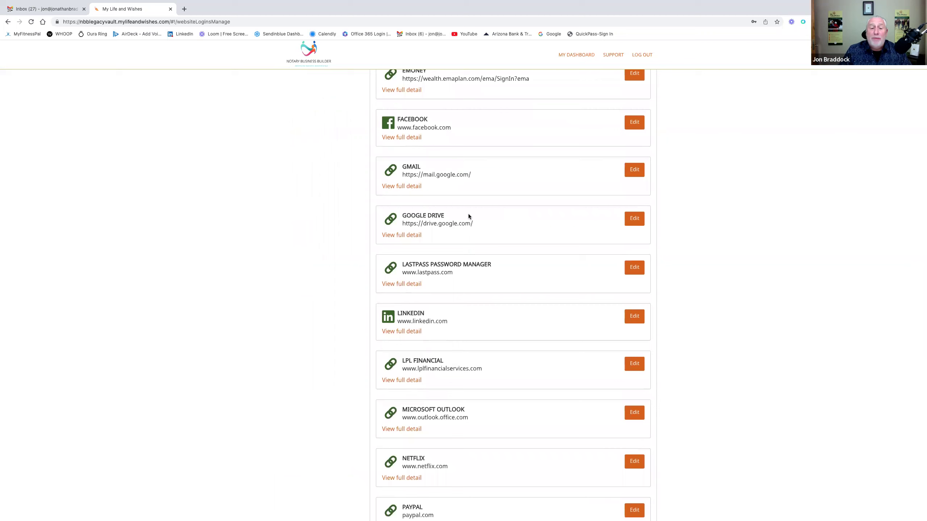
{"action": "scroll", "coordinate": [479, 275], "scroll_direction": "down", "scroll_amount": 5}
{"action": "scroll", "coordinate": [479, 277], "scroll_direction": "down", "scroll_amount": 6}
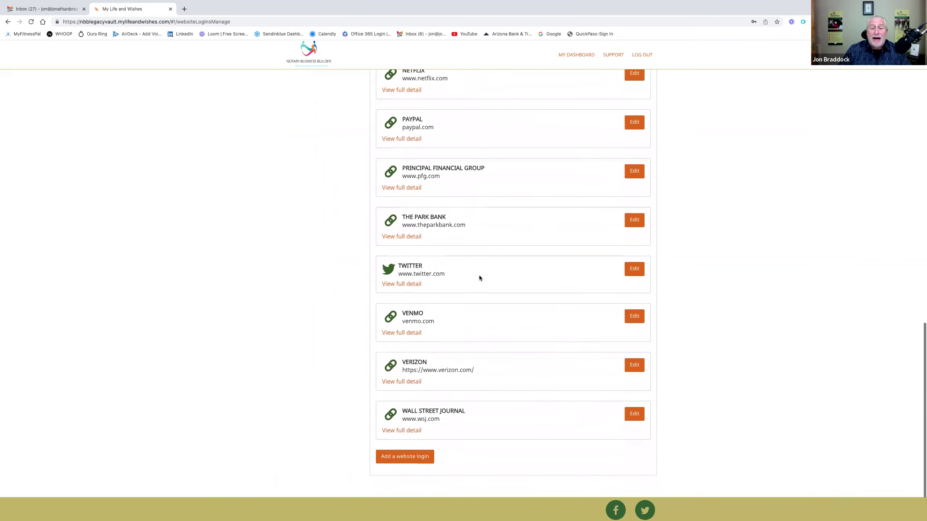
{"action": "scroll", "coordinate": [479, 275], "scroll_direction": "up", "scroll_amount": 20}
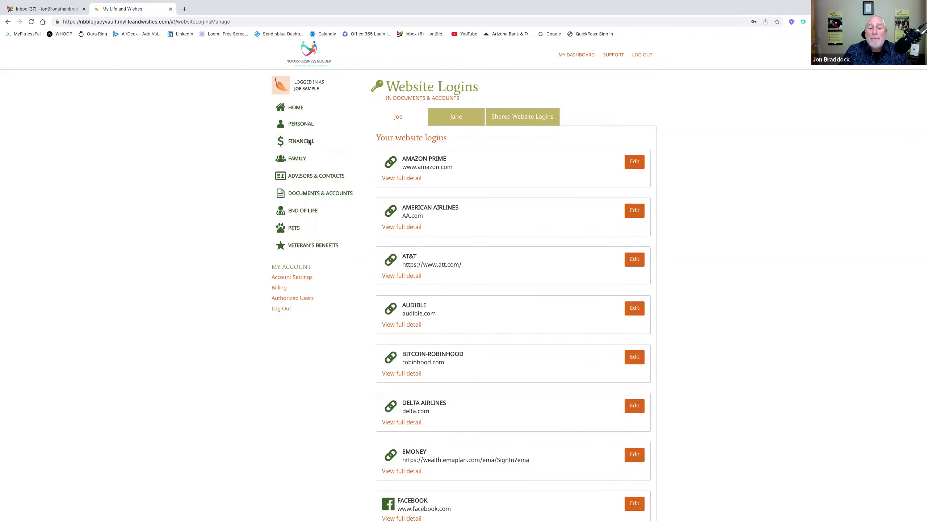
- Go to the Financial section, discarding the unsaved login changes
{"action": "left_click", "coordinate": [322, 147]}
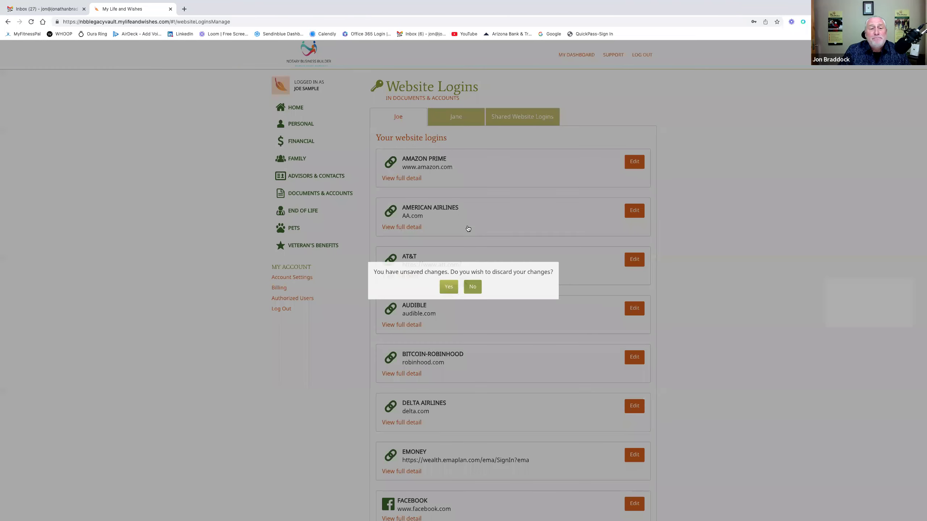
{"action": "left_click", "coordinate": [448, 287]}
{"action": "left_click", "coordinate": [302, 147]}
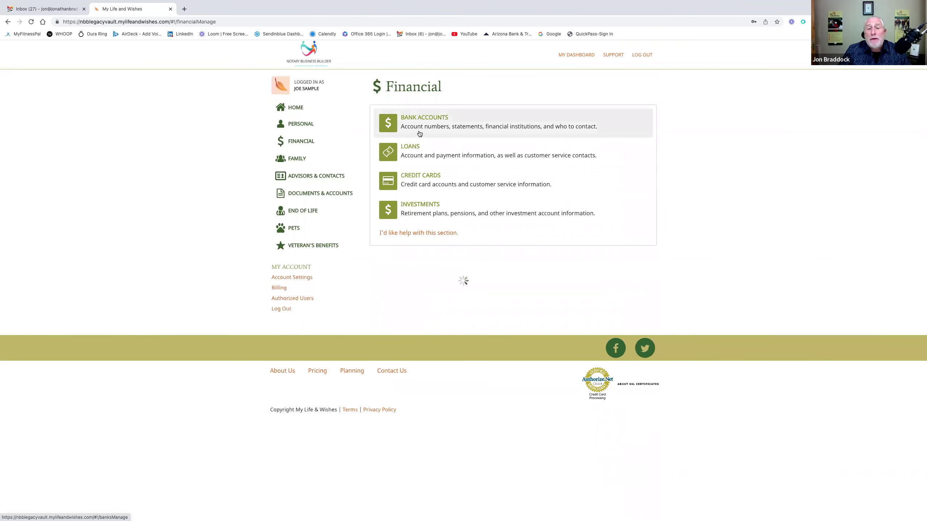
- Look through the Bank Accounts list, then return to the home dashboard
{"action": "left_click", "coordinate": [419, 132]}
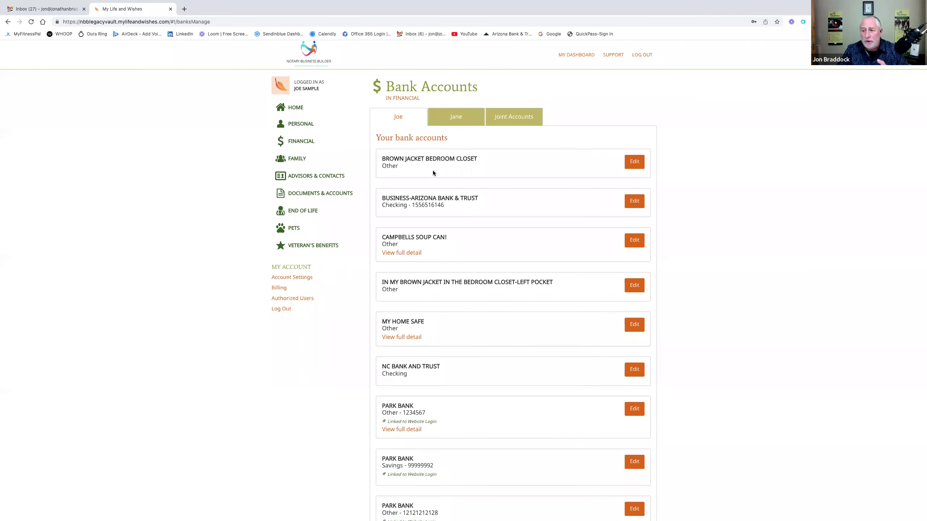
{"action": "scroll", "coordinate": [458, 324], "scroll_direction": "down", "scroll_amount": 5}
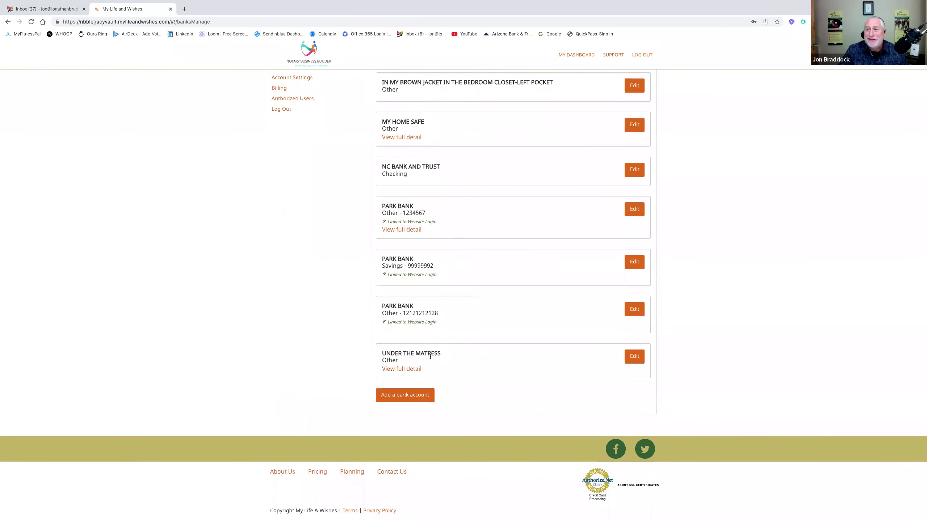
{"action": "scroll", "coordinate": [458, 272], "scroll_direction": "up", "scroll_amount": 5}
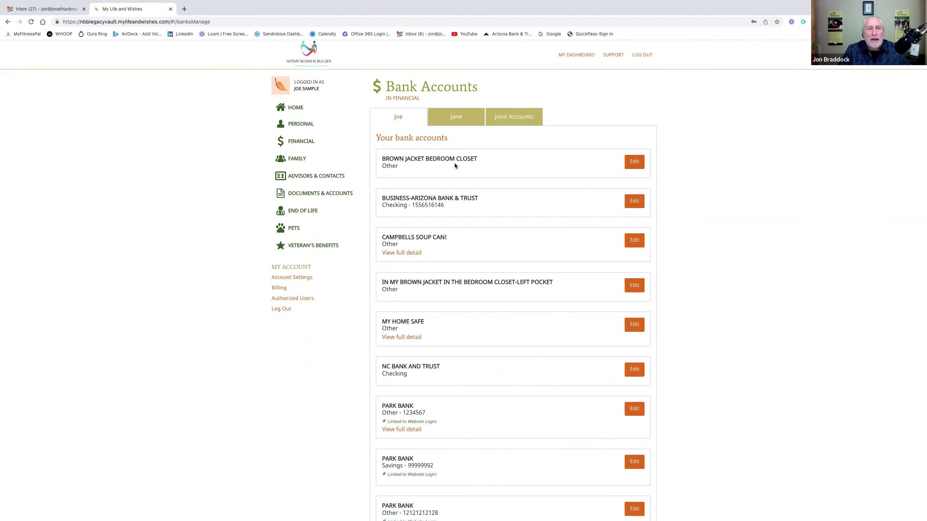
{"action": "left_click", "coordinate": [315, 111]}
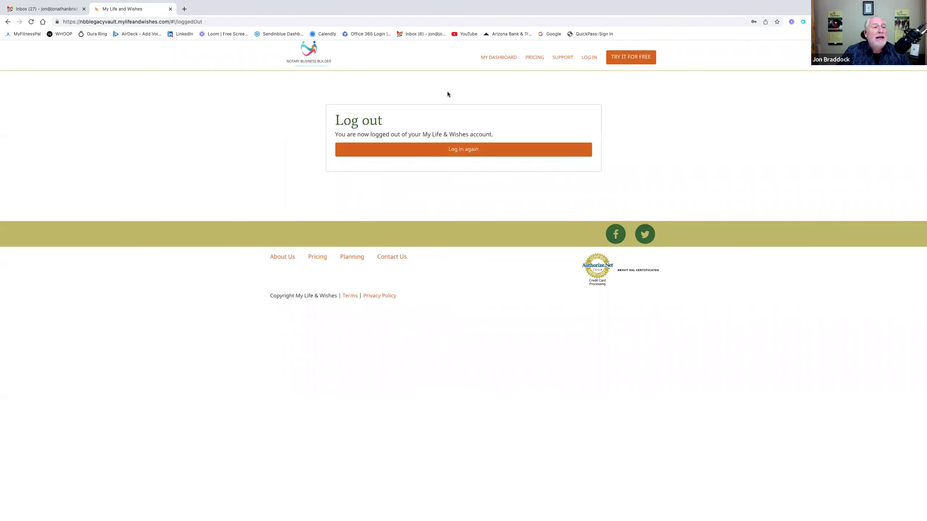
- Open the free-trial sign-up form and clear the autofilled e-mail and password
{"action": "left_click", "coordinate": [584, 60]}
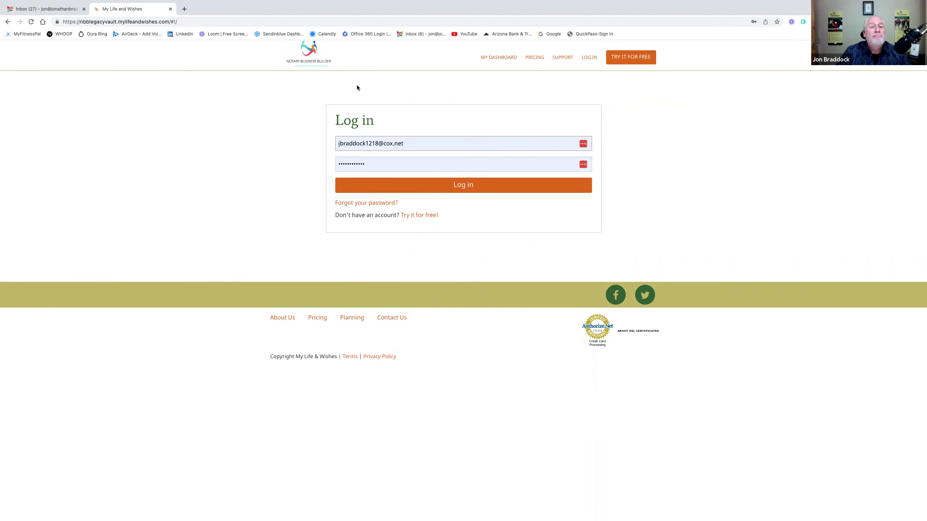
{"action": "left_click", "coordinate": [630, 58]}
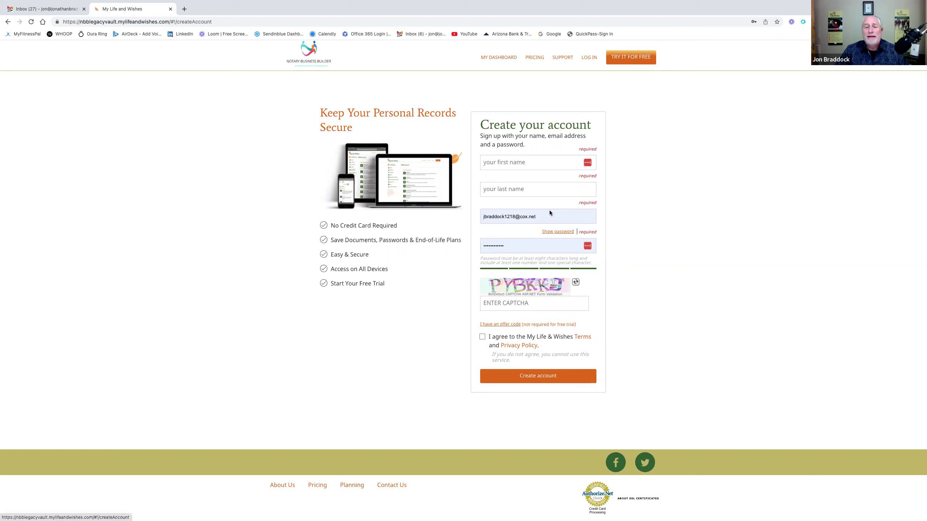
{"action": "left_click", "coordinate": [540, 217]}
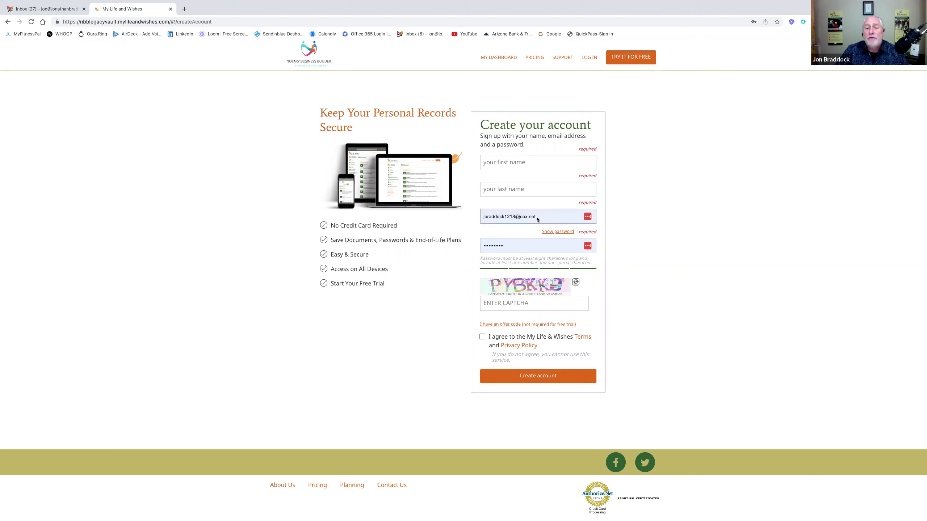
{"action": "left_click", "coordinate": [528, 184]}
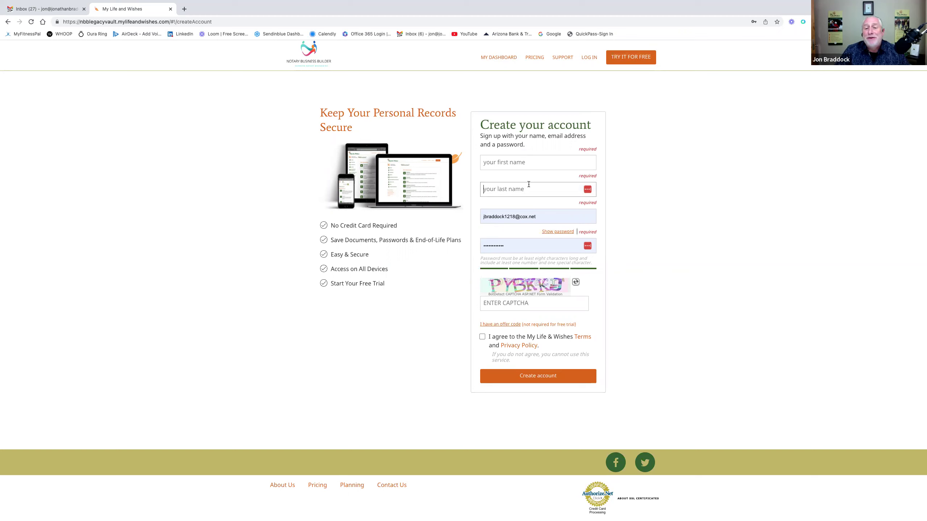
{"action": "left_click", "coordinate": [505, 219]}
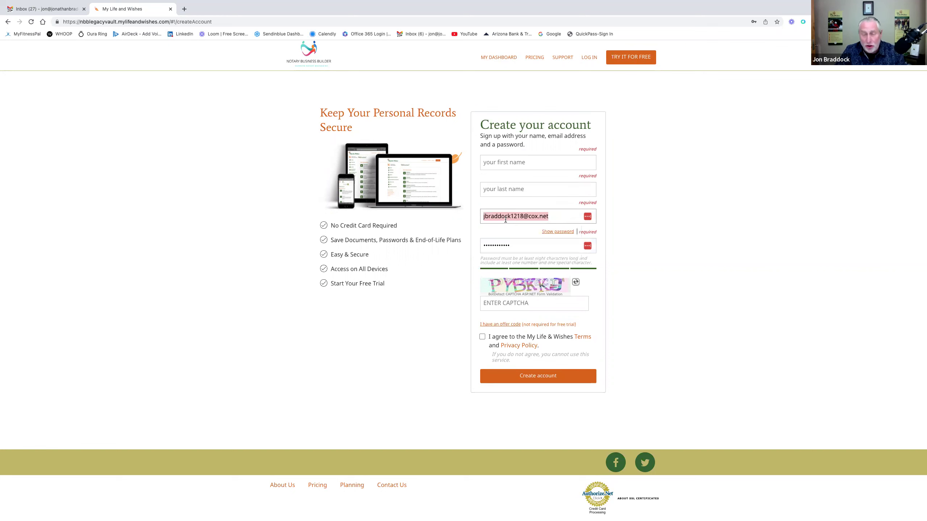
{"action": "key", "text": "BackSpace"}
{"action": "left_click", "coordinate": [496, 243]}
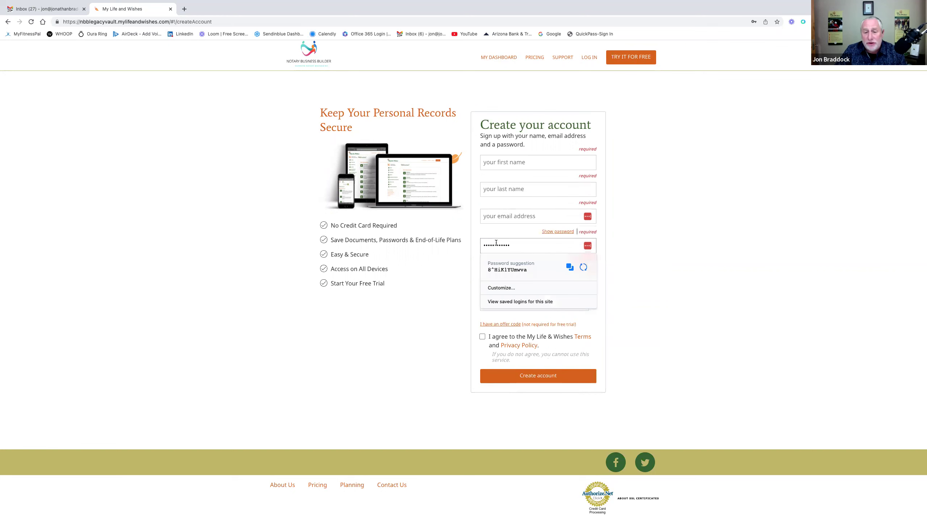
{"action": "key", "text": "ctrl+a"}
{"action": "key", "text": "BackSpace"}
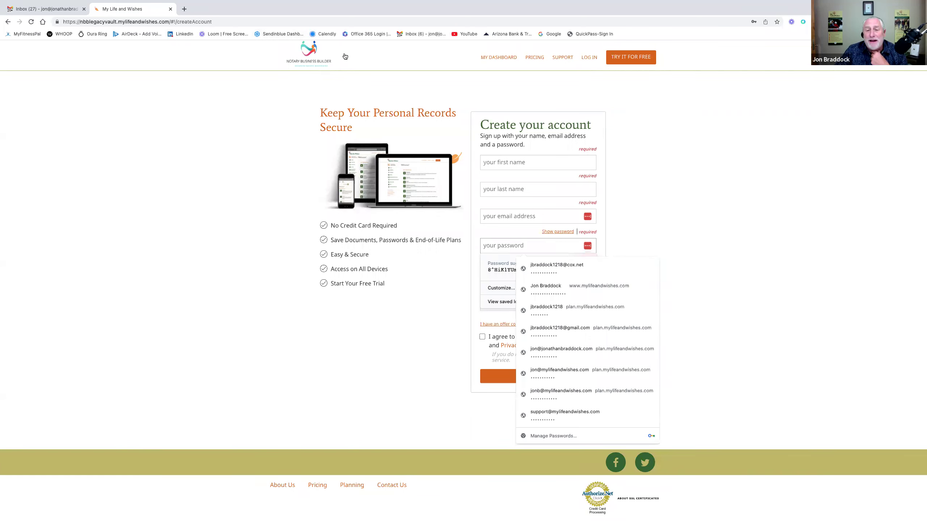
{"action": "left_click", "coordinate": [625, 151]}
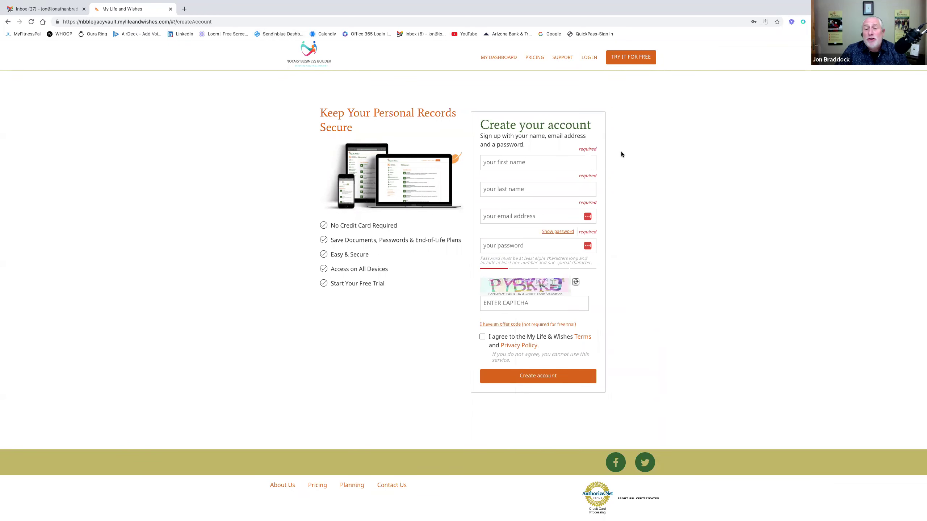
- Enter the new user's first name, last name and e-mail address
{"action": "left_click", "coordinate": [540, 165]}
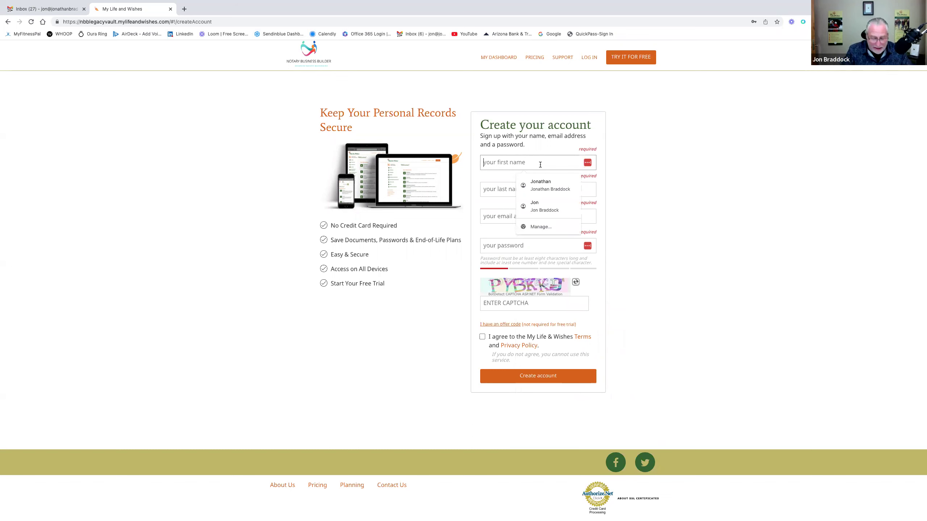
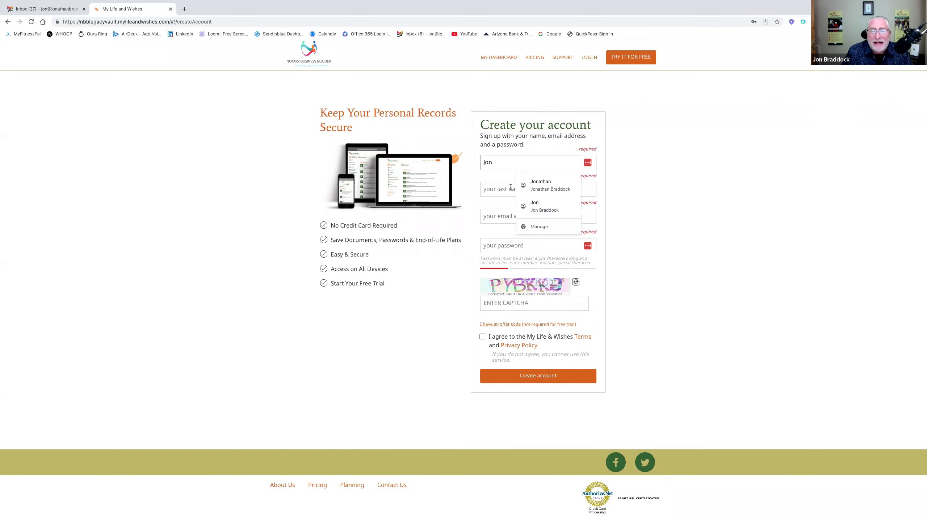
{"action": "left_click", "coordinate": [507, 189]}
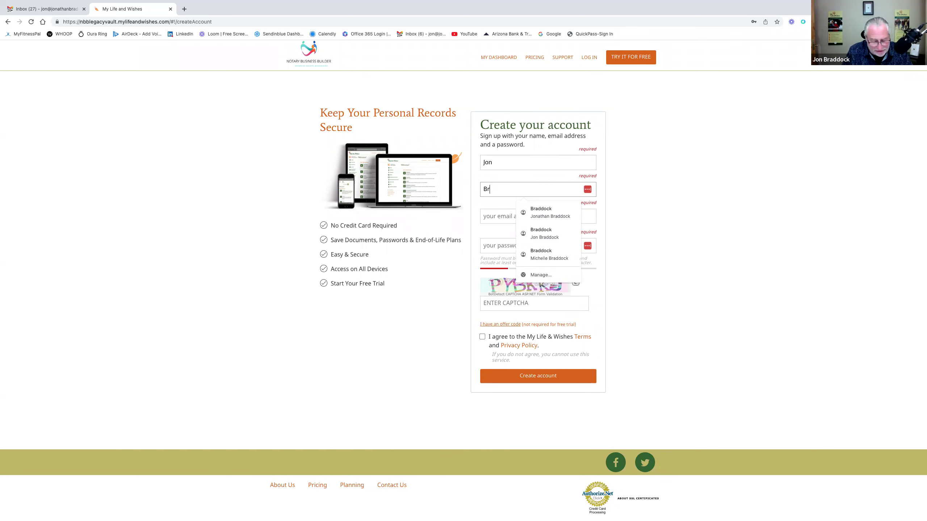
{"action": "left_click", "coordinate": [490, 215]}
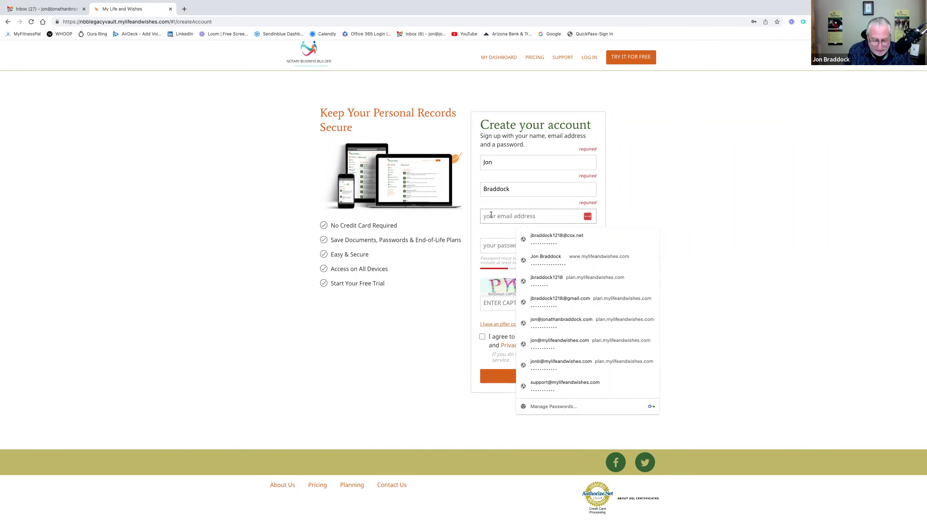
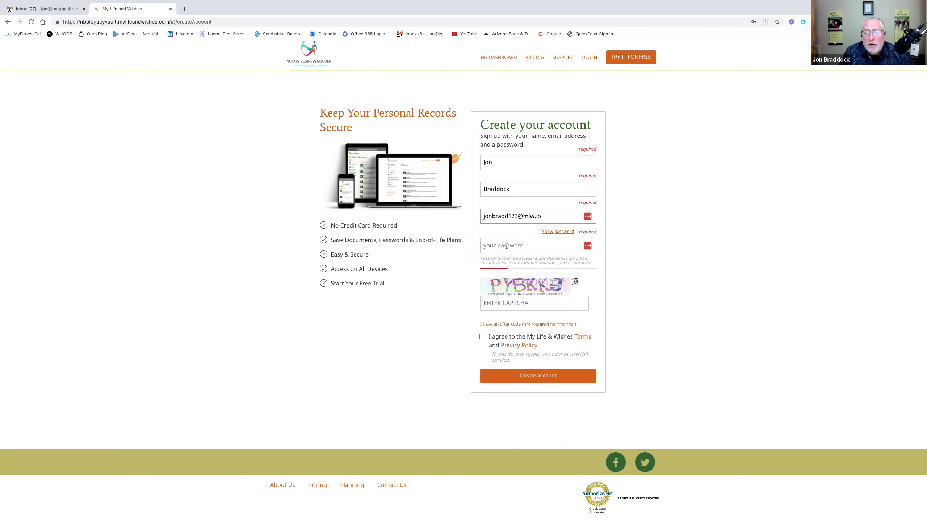
- Type the account password, fill in the captcha code, and accept the terms and privacy policy
{"action": "left_click", "coordinate": [551, 231]}
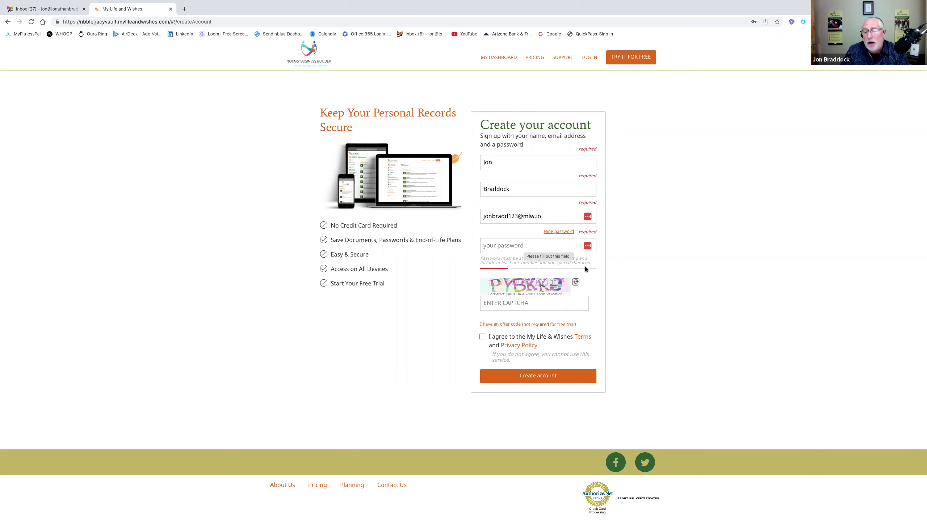
{"action": "left_click", "coordinate": [486, 244]}
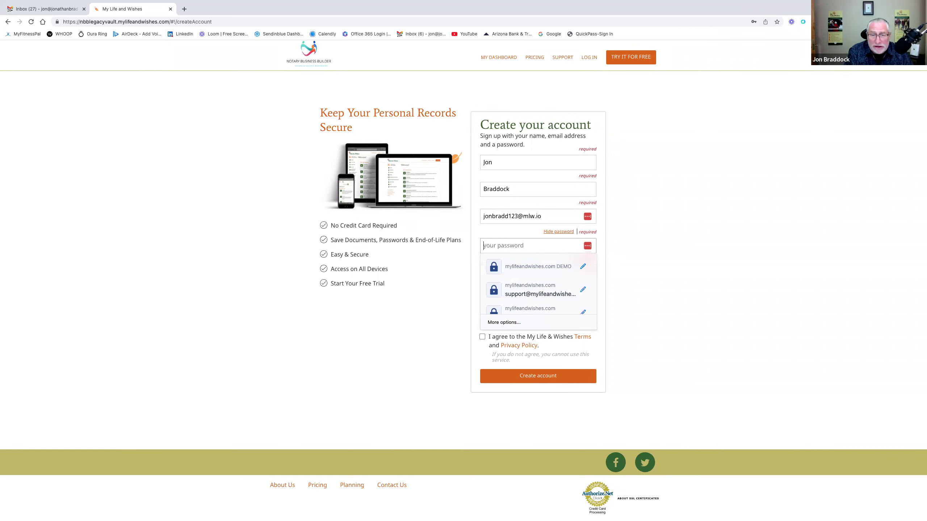
{"action": "type", "text": "Pas"}
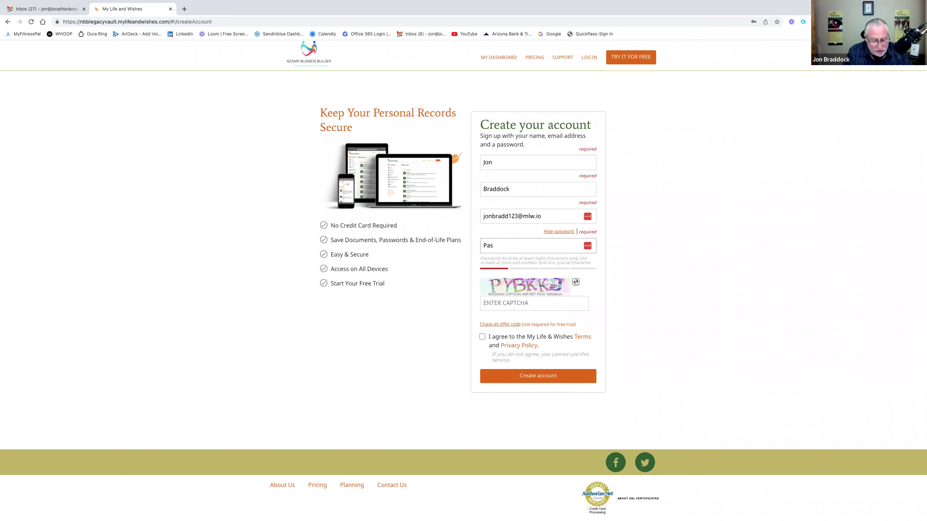
{"action": "type", "text": "sword"}
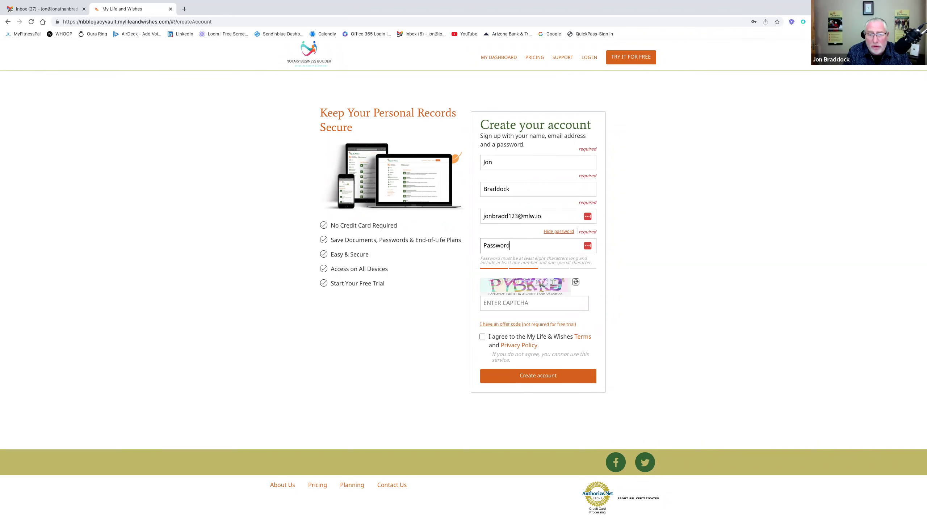
{"action": "type", "text": "2023"}
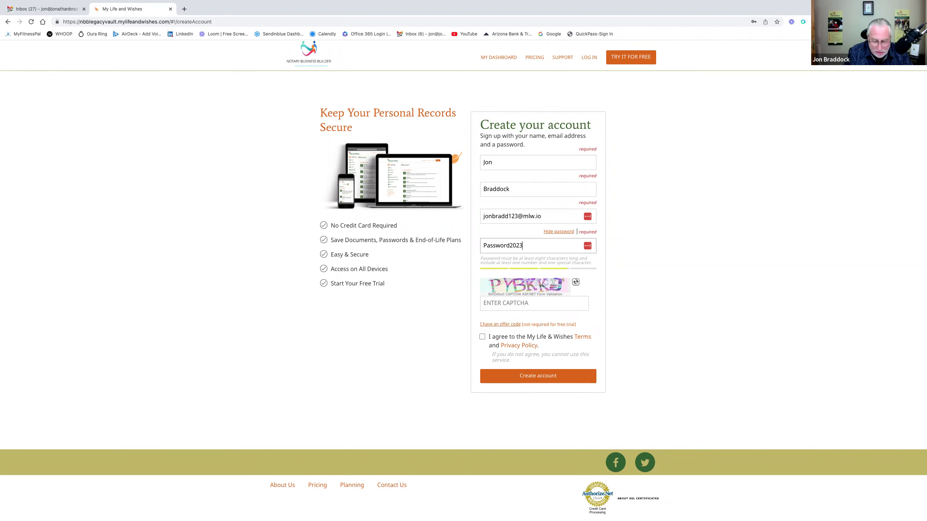
{"action": "type", "text": "!"}
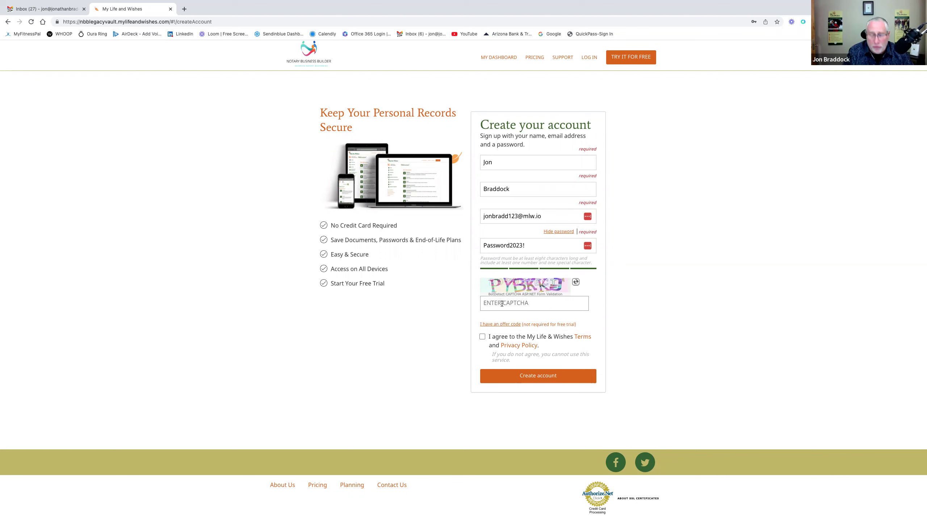
{"action": "type", "text": "P"}
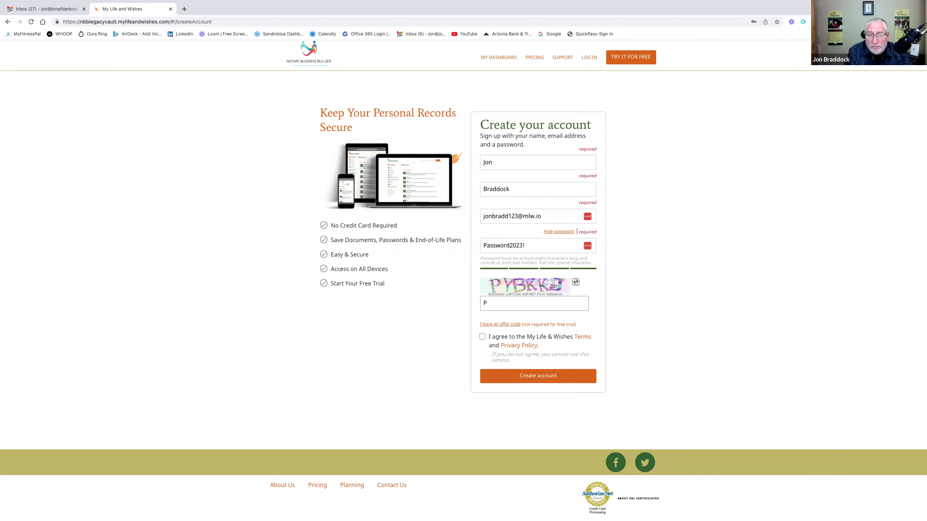
{"action": "type", "text": "YBKK"}
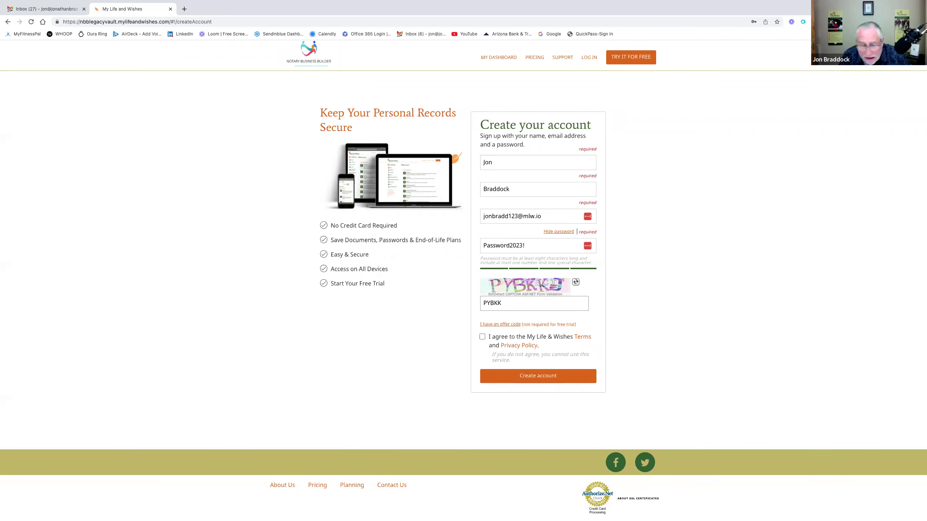
{"action": "type", "text": "J"}
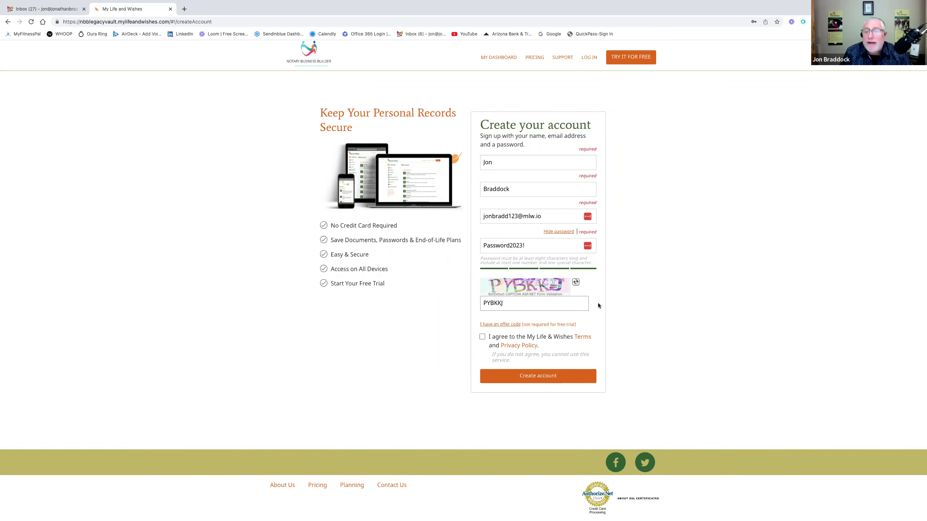
{"action": "left_click", "coordinate": [481, 337]}
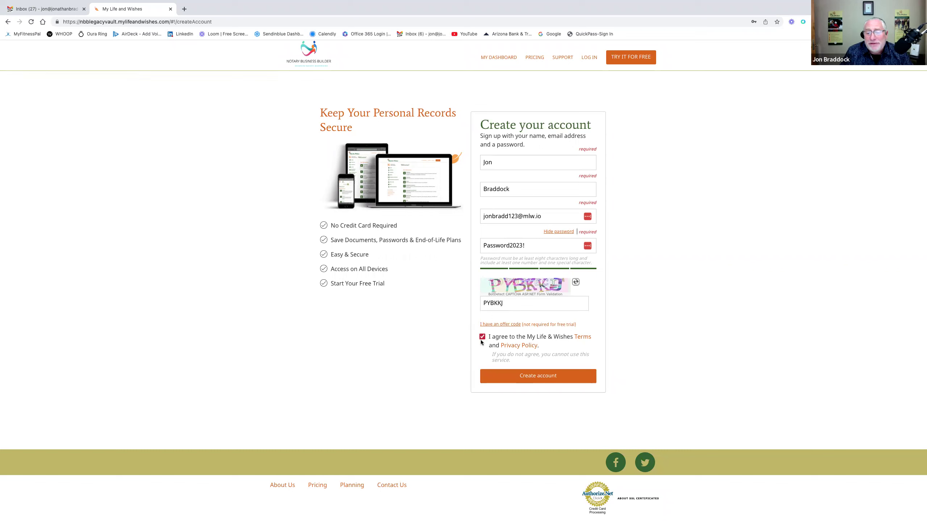
- Create the account, decline saving the login to LastPass, and skip extra sign-in security
{"action": "left_click", "coordinate": [538, 383]}
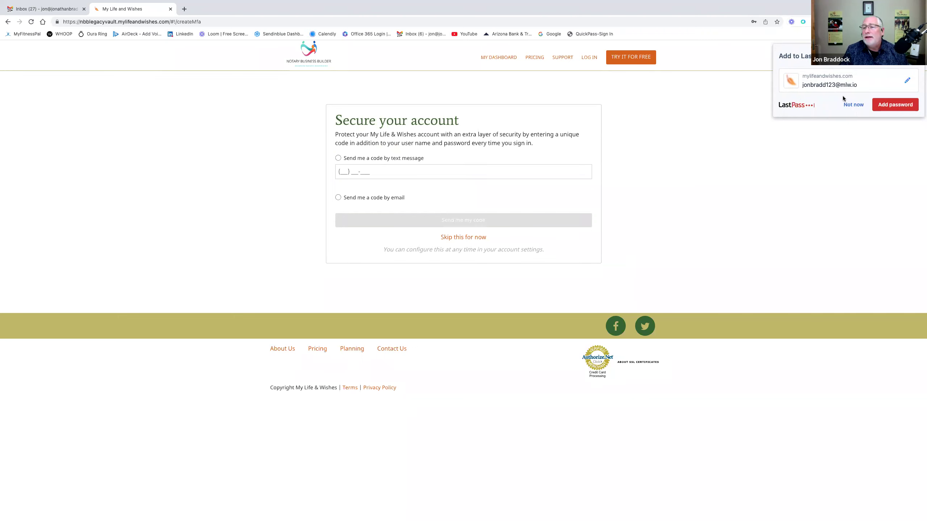
{"action": "left_click", "coordinate": [851, 109]}
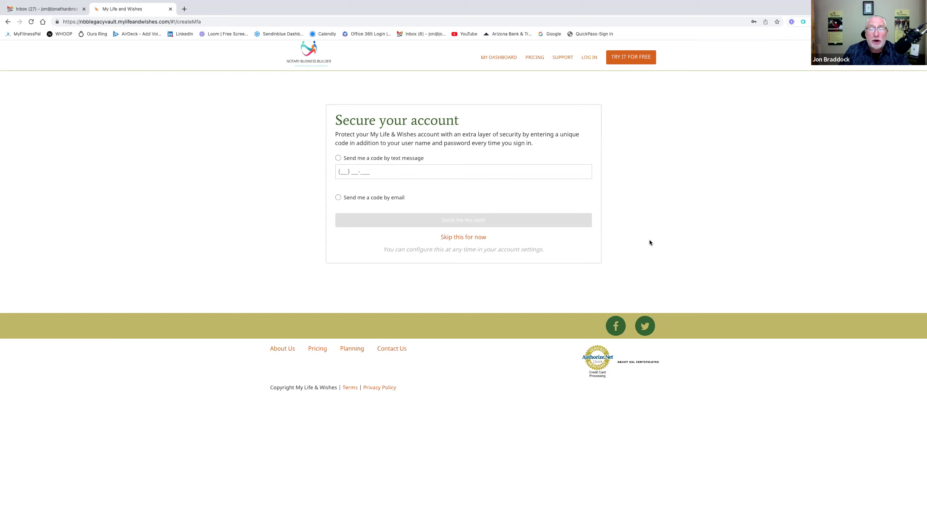
{"action": "left_click", "coordinate": [475, 237]}
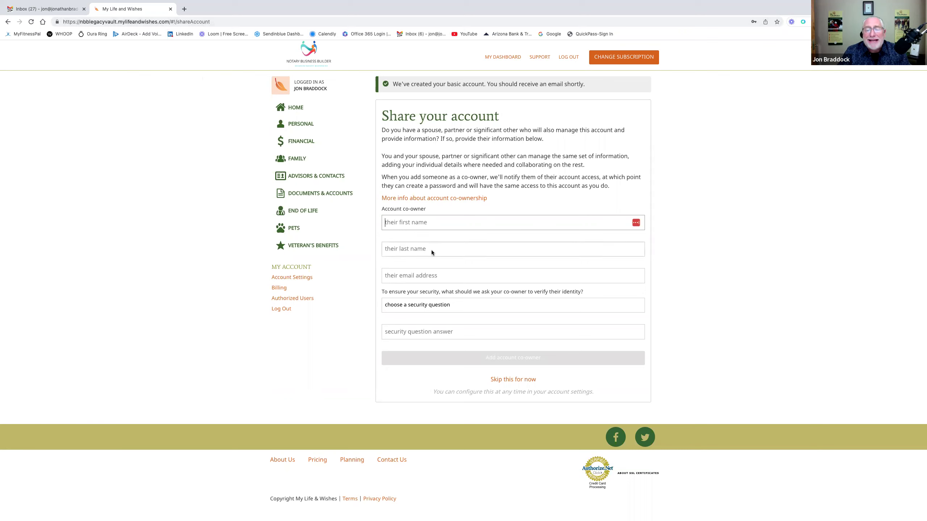
- Look at the co-owner security question list and close it without choosing one
{"action": "left_click", "coordinate": [468, 308]}
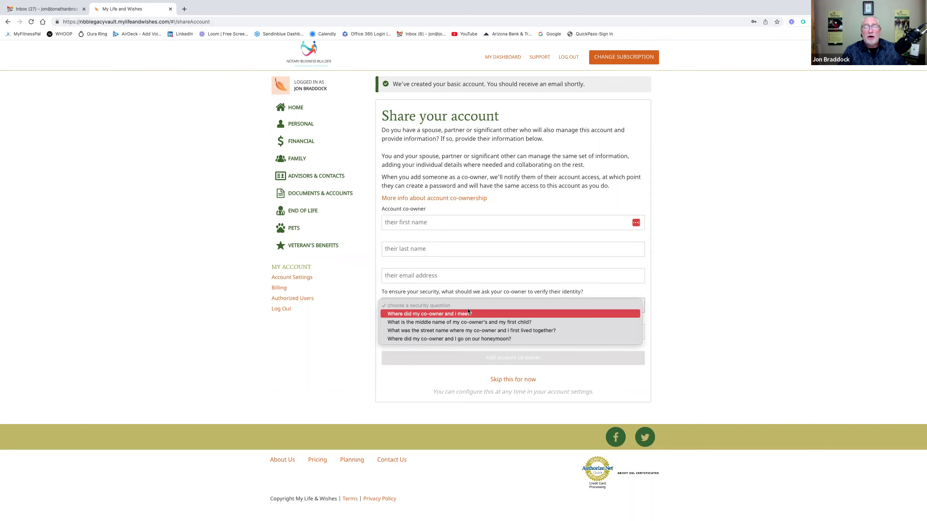
{"action": "left_click", "coordinate": [482, 278]}
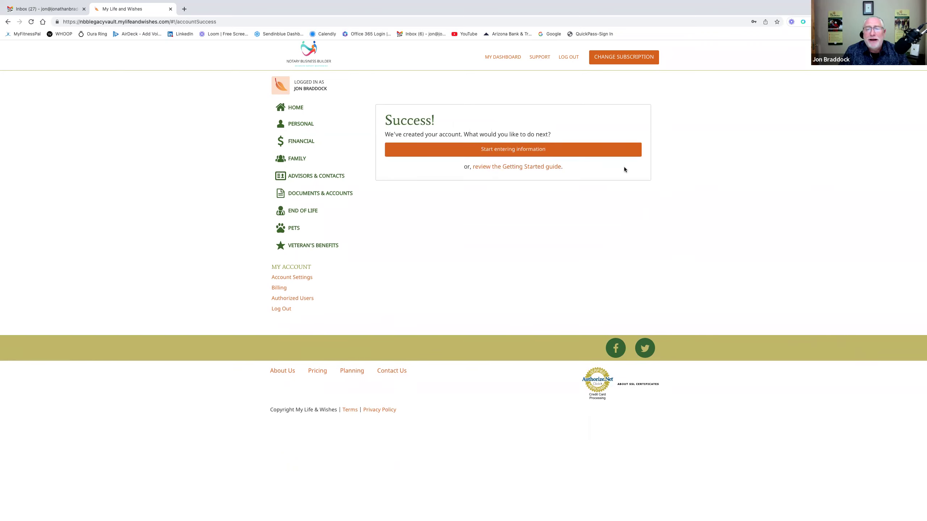
- Start entering information, peek at the empty Documents list, then return to the Welcome dashboard
{"action": "left_click", "coordinate": [539, 152]}
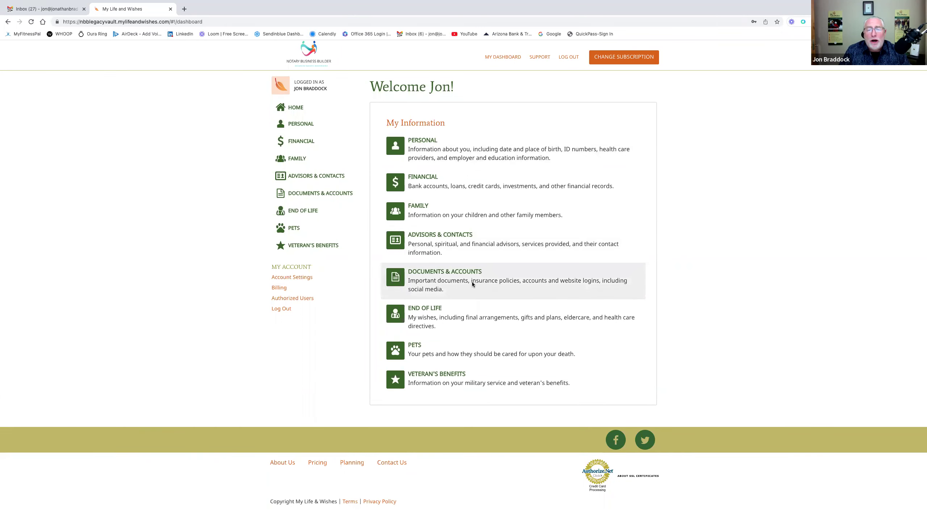
{"action": "left_click", "coordinate": [439, 279]}
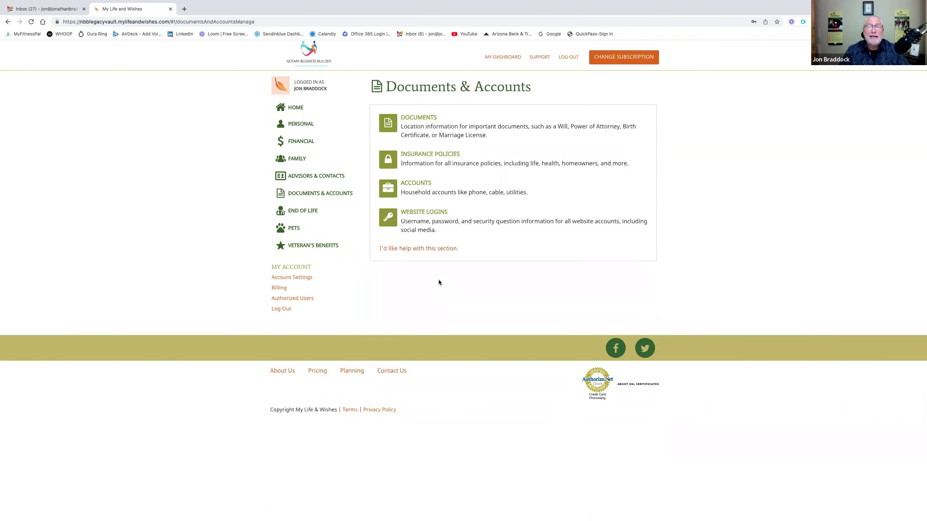
{"action": "left_click", "coordinate": [455, 139]}
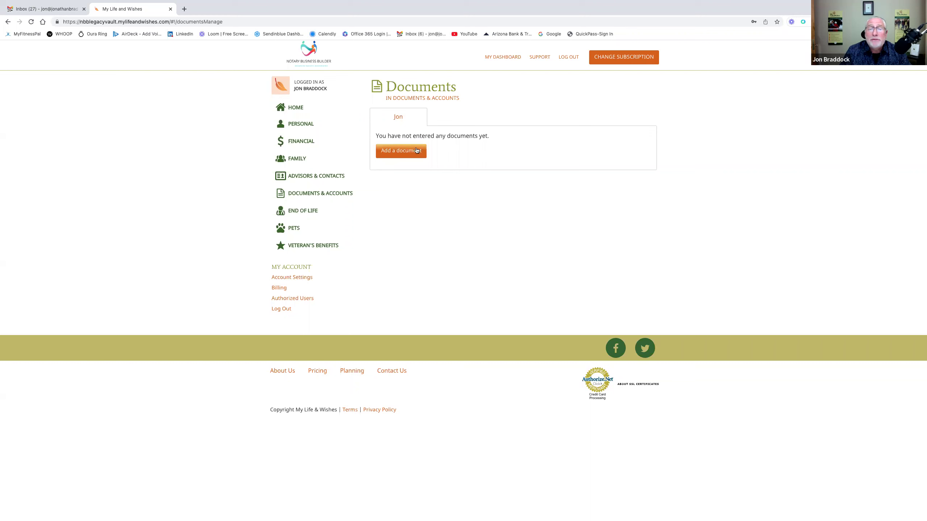
{"action": "left_click", "coordinate": [308, 113]}
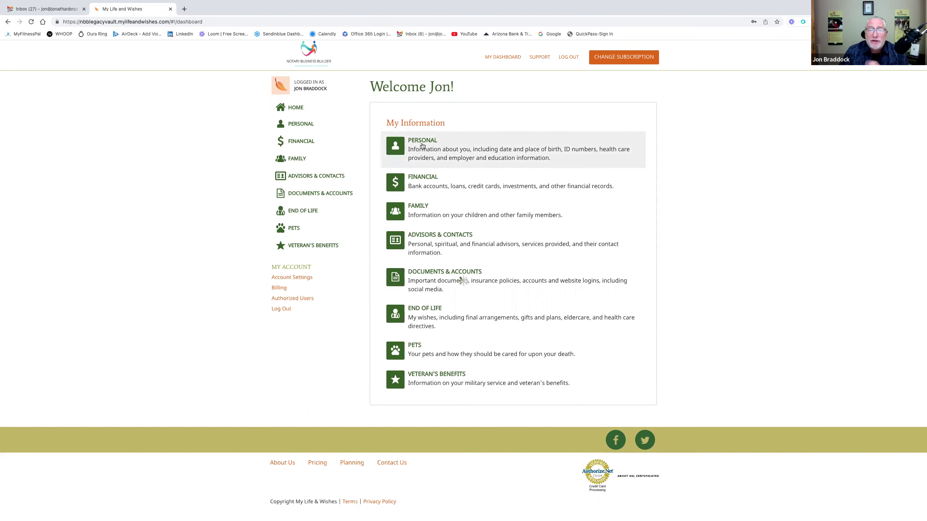
- Preview the Personal and Financial sections, then open Account Settings under My Account
{"action": "left_click", "coordinate": [422, 146]}
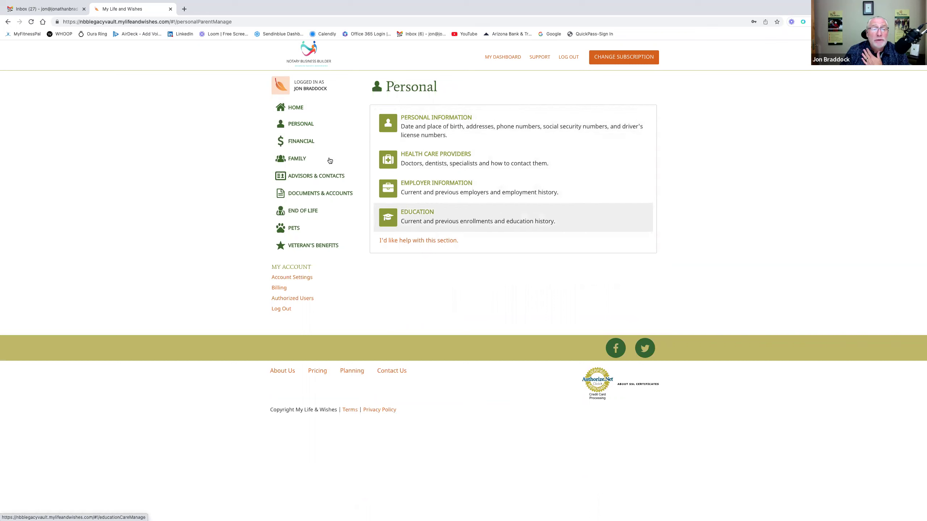
{"action": "left_click", "coordinate": [309, 141]}
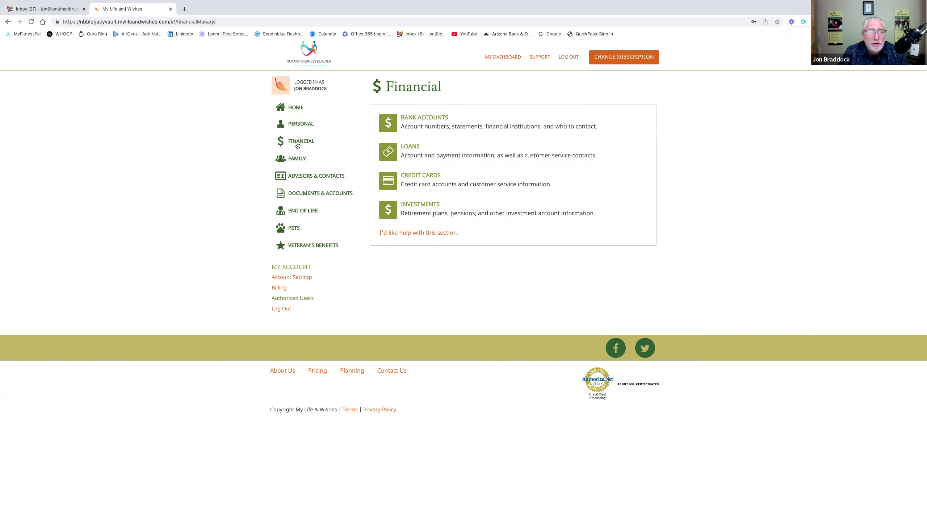
{"action": "left_click", "coordinate": [303, 279]}
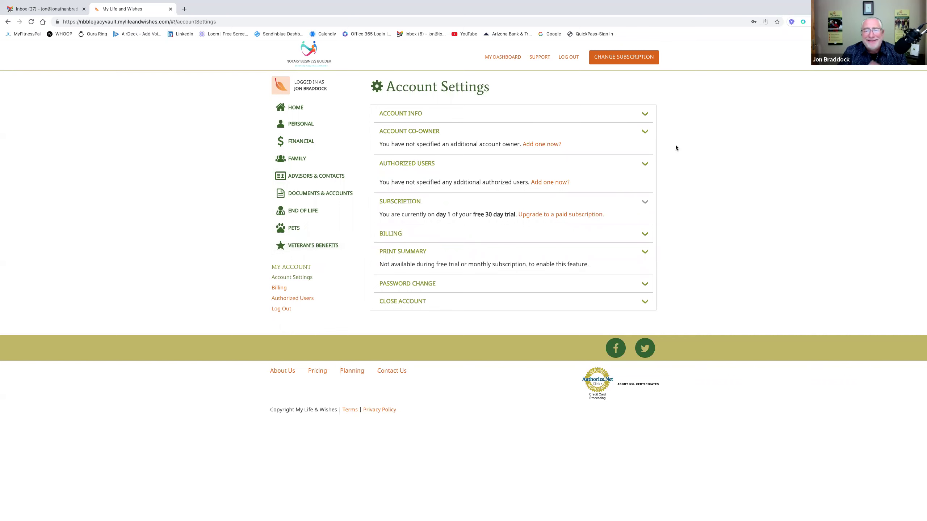
{"action": "left_click", "coordinate": [644, 114]}
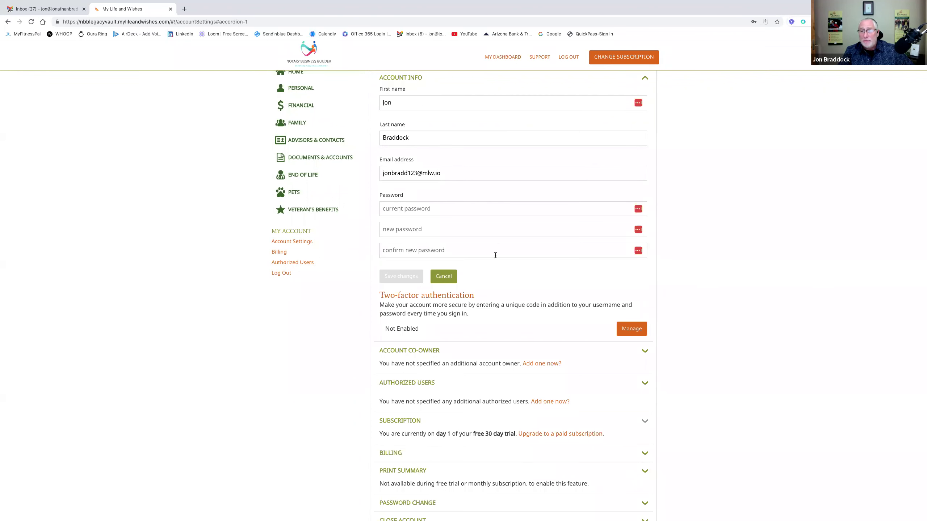
{"action": "scroll", "coordinate": [495, 255], "scroll_direction": "down", "scroll_amount": 2}
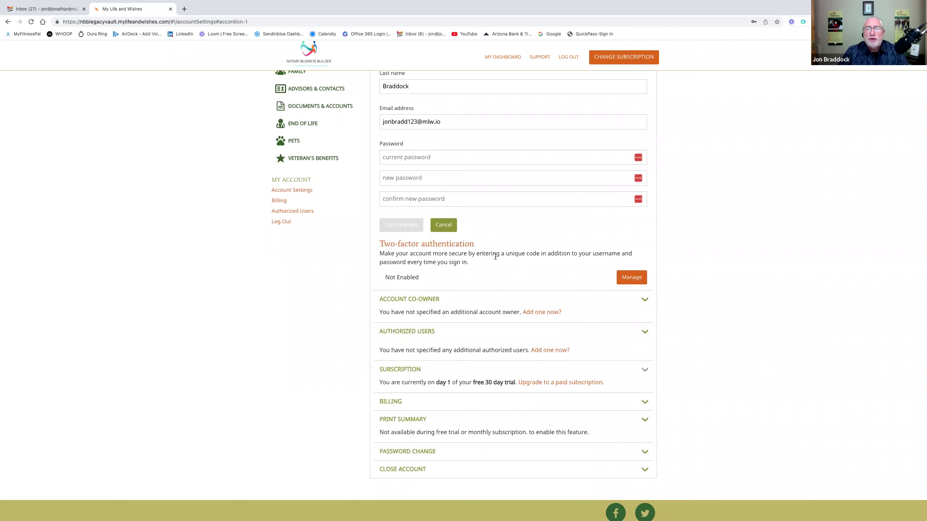
{"action": "left_click", "coordinate": [628, 277]}
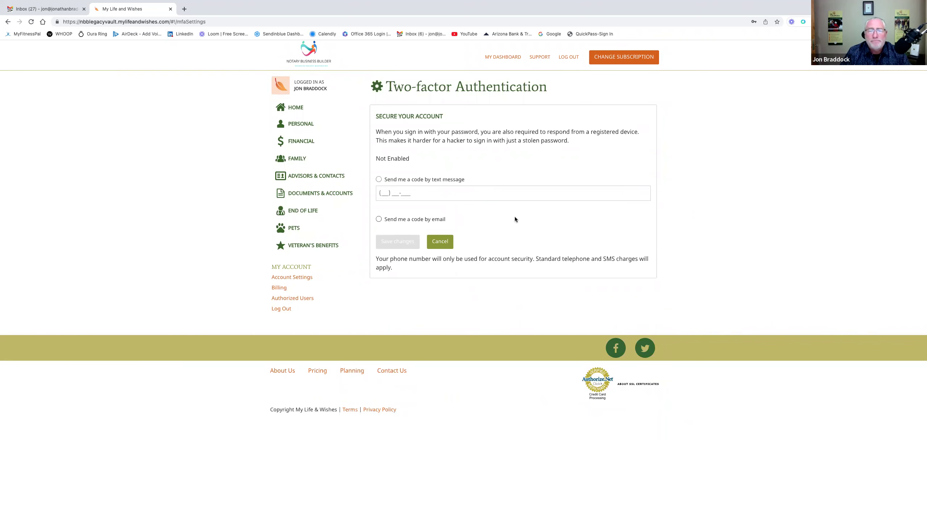
{"action": "left_click", "coordinate": [444, 246]}
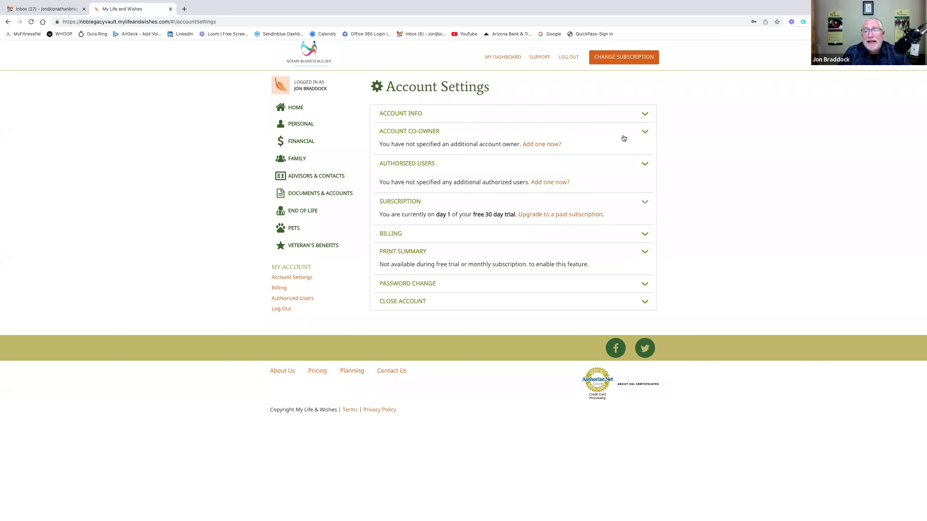
- Expand and re-collapse the Account Co-owner form, then show the empty Documents list under Documents & Accounts
{"action": "left_click", "coordinate": [647, 132]}
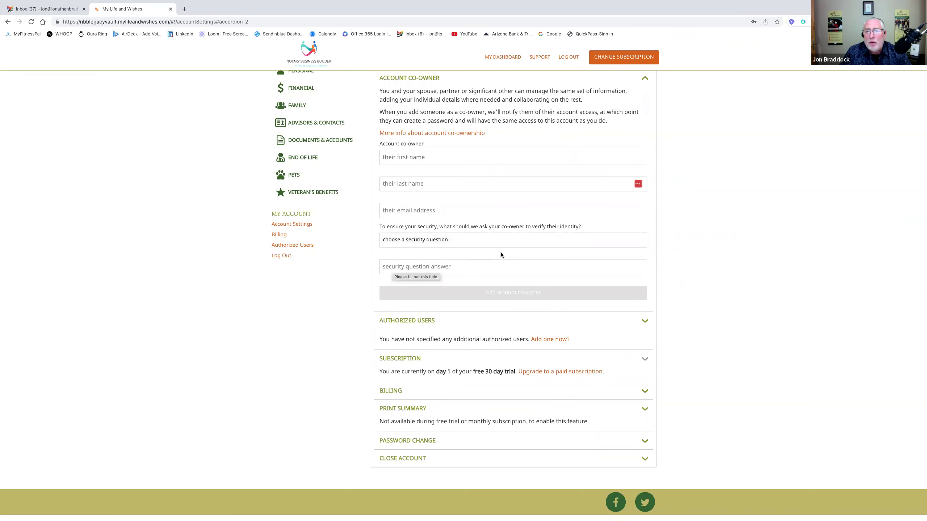
{"action": "scroll", "coordinate": [501, 252], "scroll_direction": "up", "scroll_amount": 2}
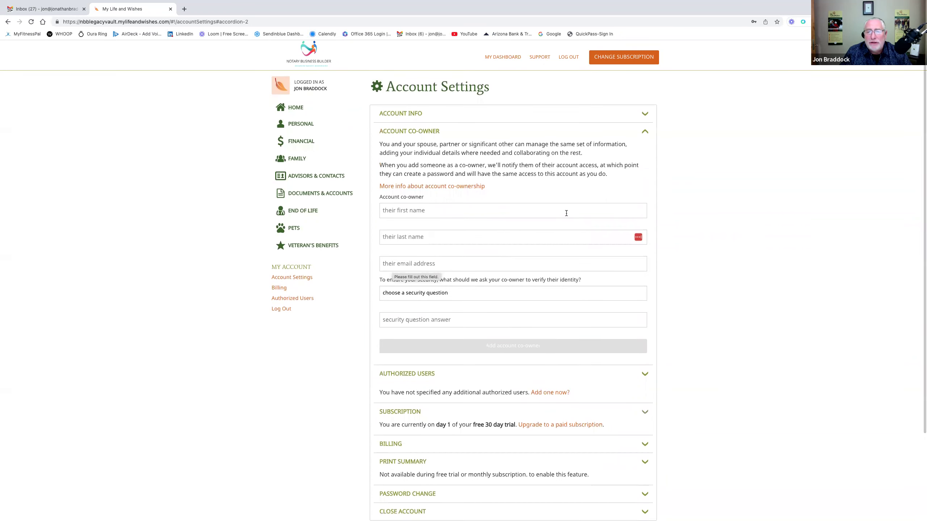
{"action": "left_click", "coordinate": [647, 134]}
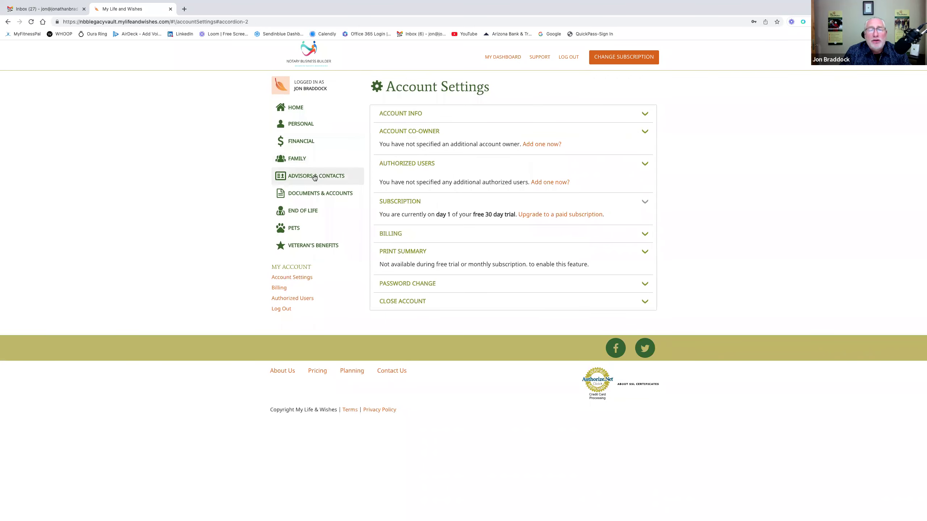
{"action": "left_click", "coordinate": [321, 194]}
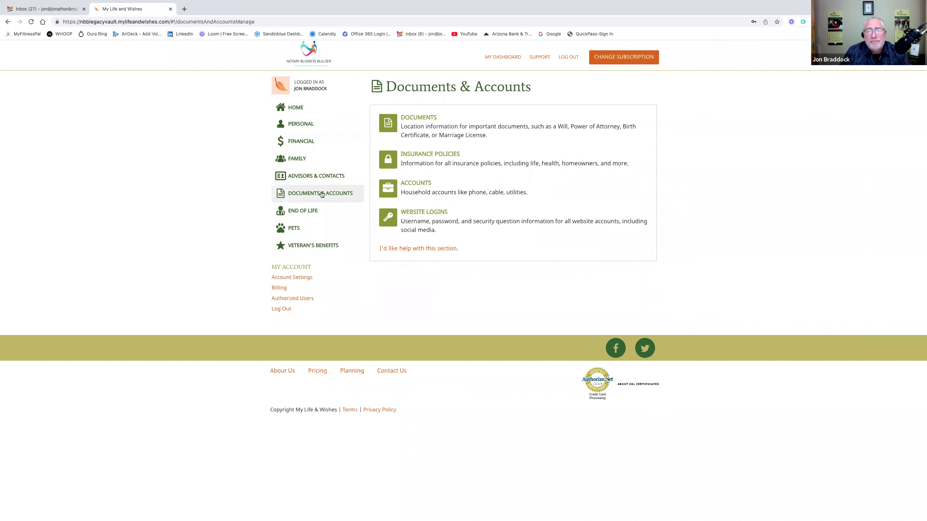
{"action": "left_click", "coordinate": [430, 122]}
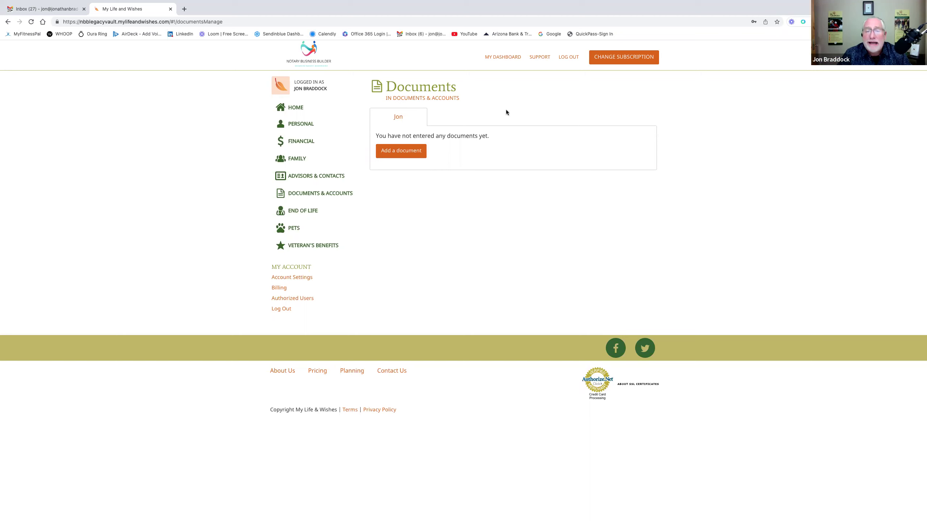
- Bring up the blank Add a new authorized user form under Account Settings > Authorized Users
{"action": "left_click", "coordinate": [305, 277]}
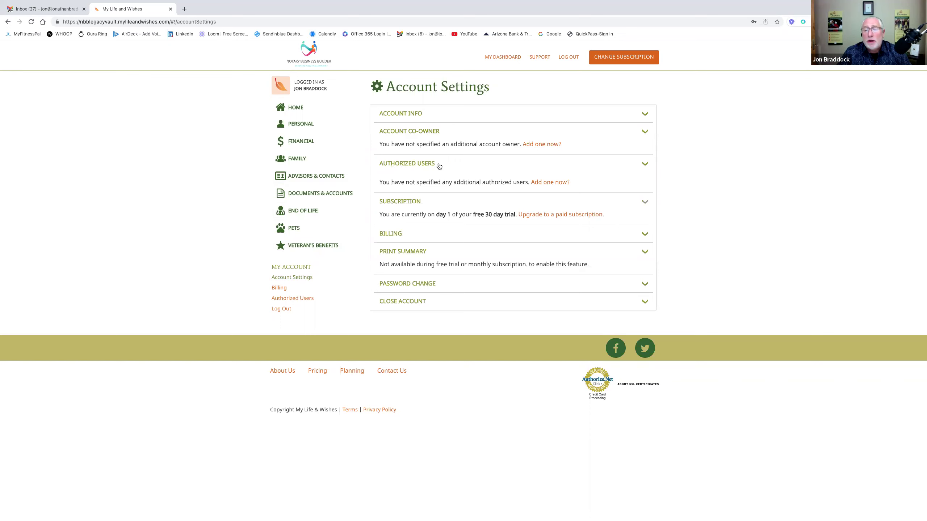
{"action": "left_click", "coordinate": [645, 164]}
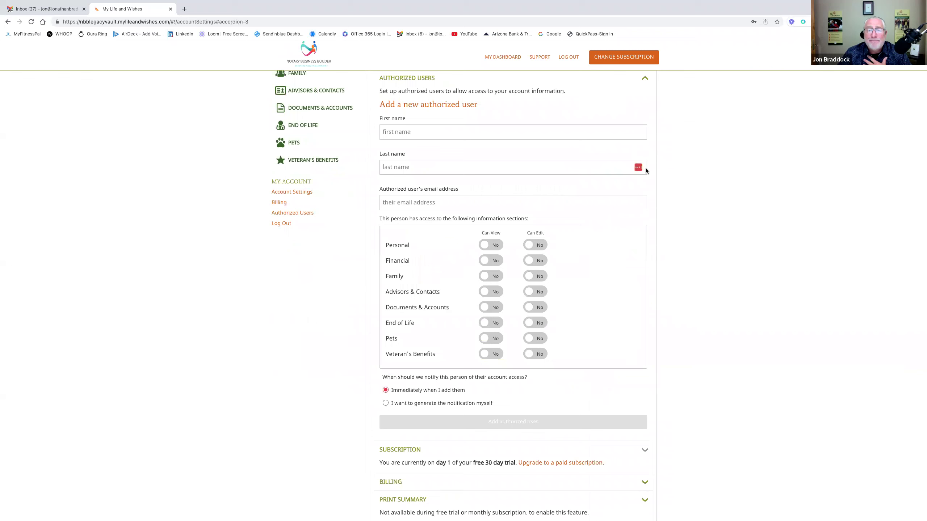
{"action": "scroll", "coordinate": [620, 197], "scroll_direction": "down", "scroll_amount": 1}
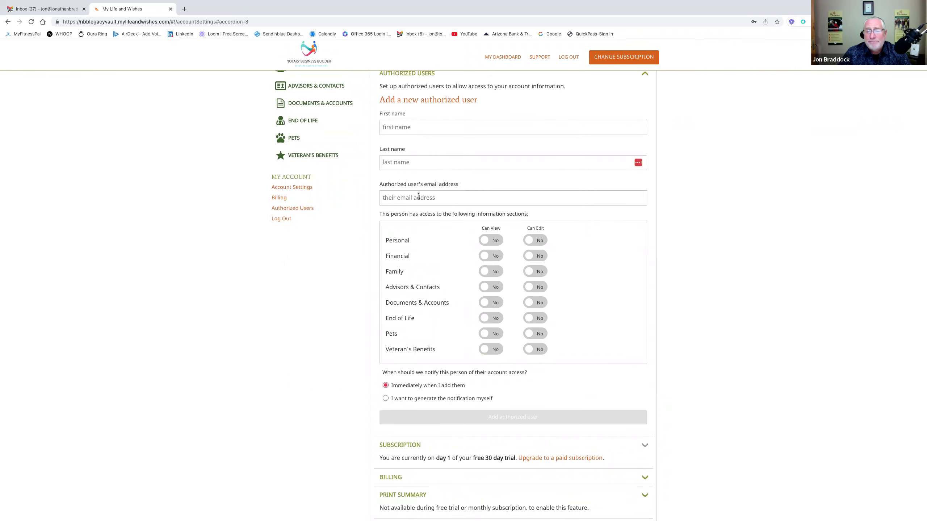
- Turn Can View on for all eight sections, switching Family and Advisors & Contacts Can Edit back off
{"action": "left_click", "coordinate": [492, 241]}
{"action": "left_click", "coordinate": [496, 259]}
{"action": "left_click", "coordinate": [532, 272]}
{"action": "left_click", "coordinate": [531, 292]}
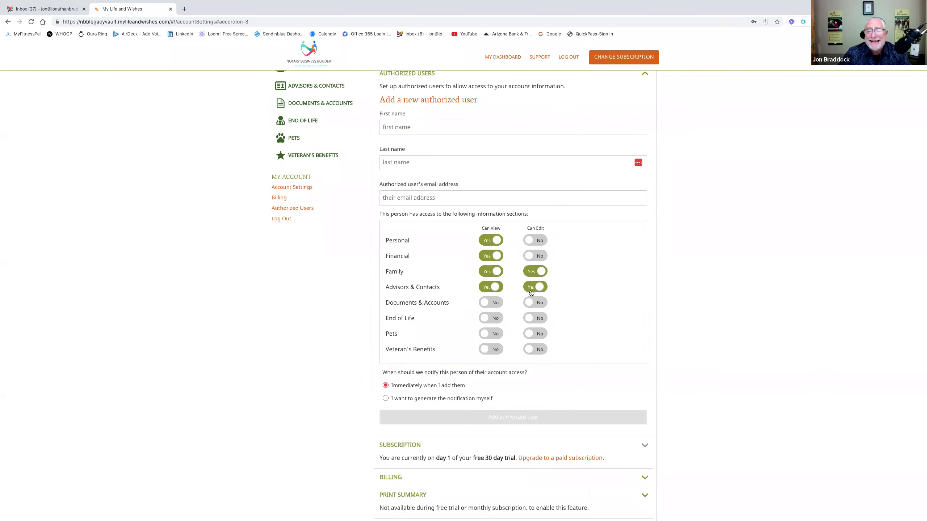
{"action": "left_click", "coordinate": [499, 304]}
{"action": "left_click", "coordinate": [500, 318]}
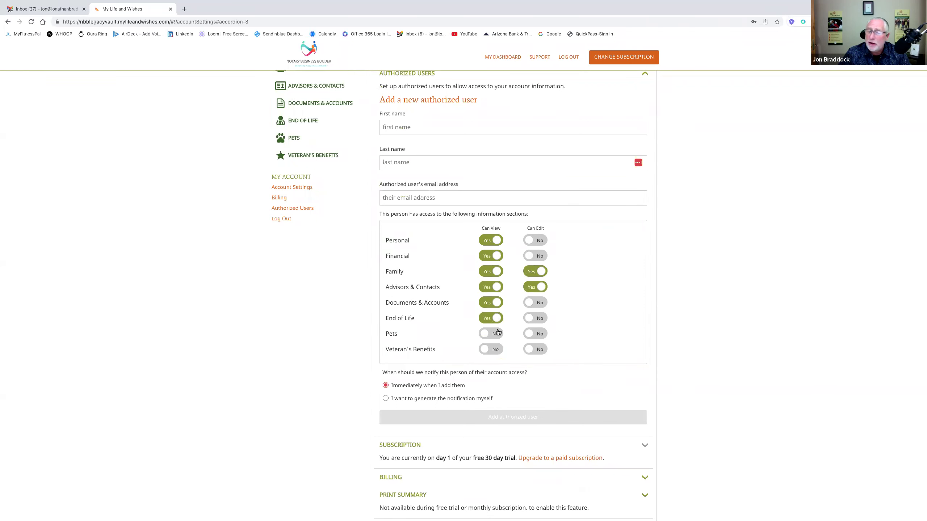
{"action": "left_click", "coordinate": [499, 333]}
{"action": "left_click", "coordinate": [497, 348]}
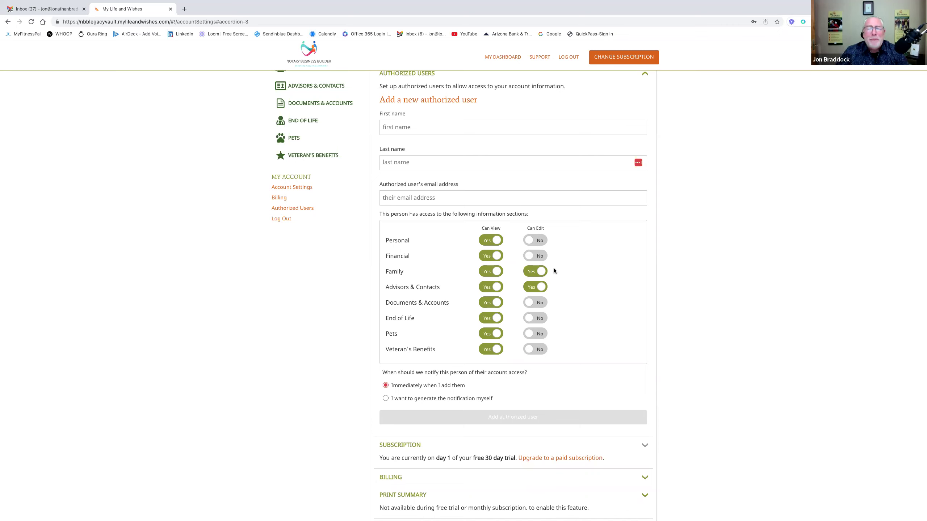
{"action": "left_click", "coordinate": [535, 271]}
{"action": "left_click", "coordinate": [535, 287]}
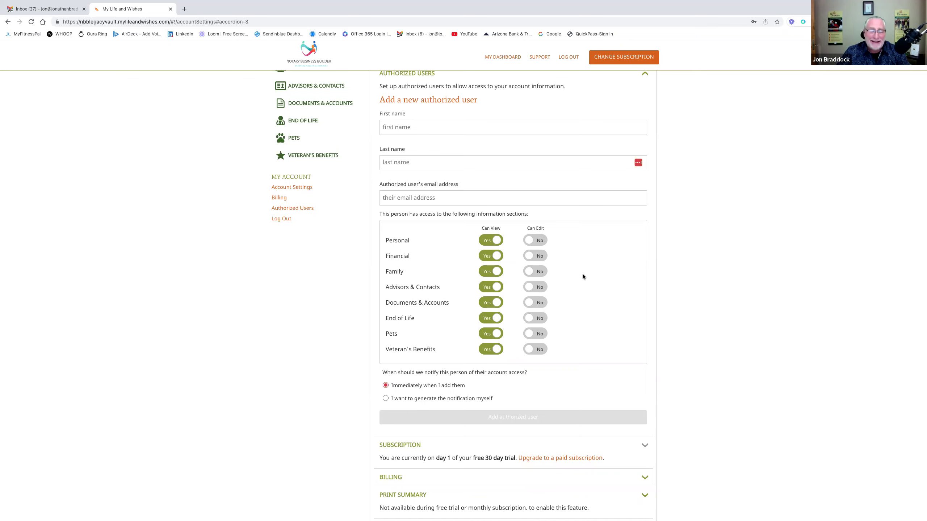
- Withdraw view access to Family and Financial, leaving the other six sections view-only
{"action": "scroll", "coordinate": [583, 277], "scroll_direction": "up", "scroll_amount": 1}
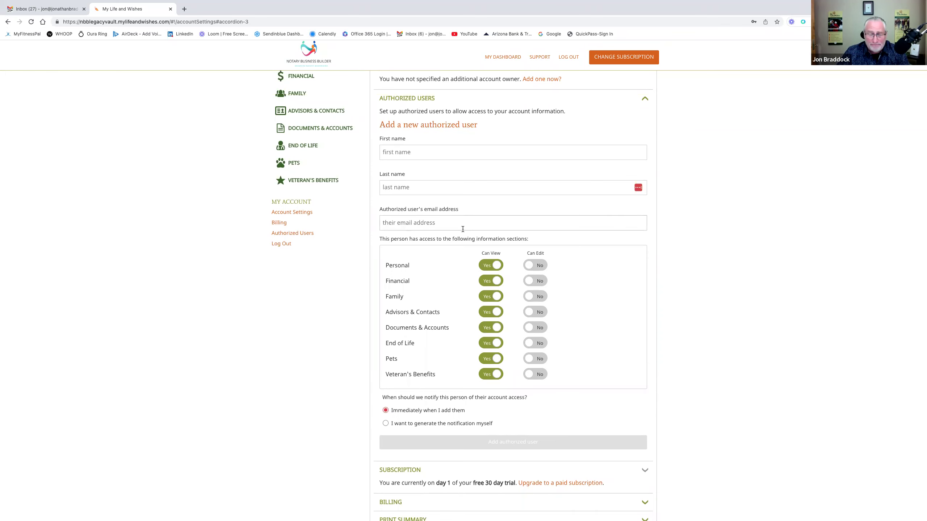
{"action": "scroll", "coordinate": [606, 287], "scroll_direction": "down", "scroll_amount": 1}
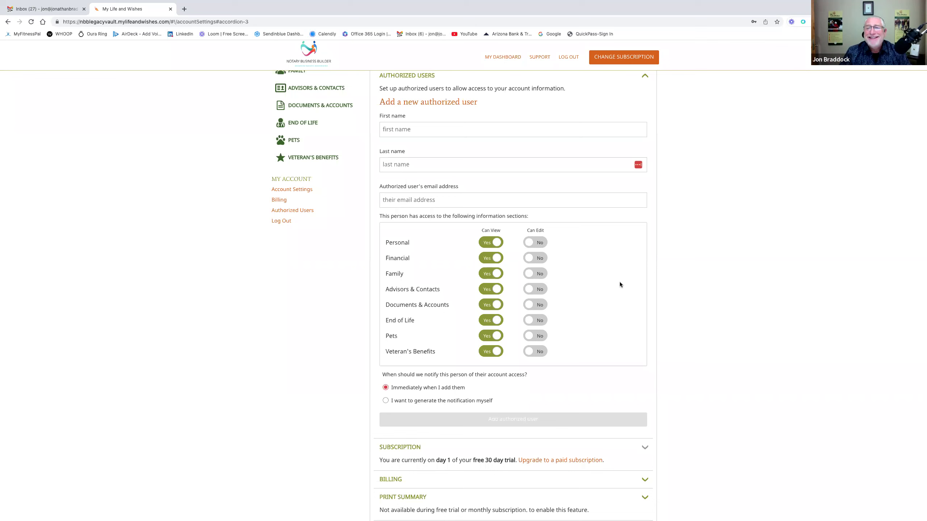
{"action": "scroll", "coordinate": [620, 283], "scroll_direction": "down", "scroll_amount": 1}
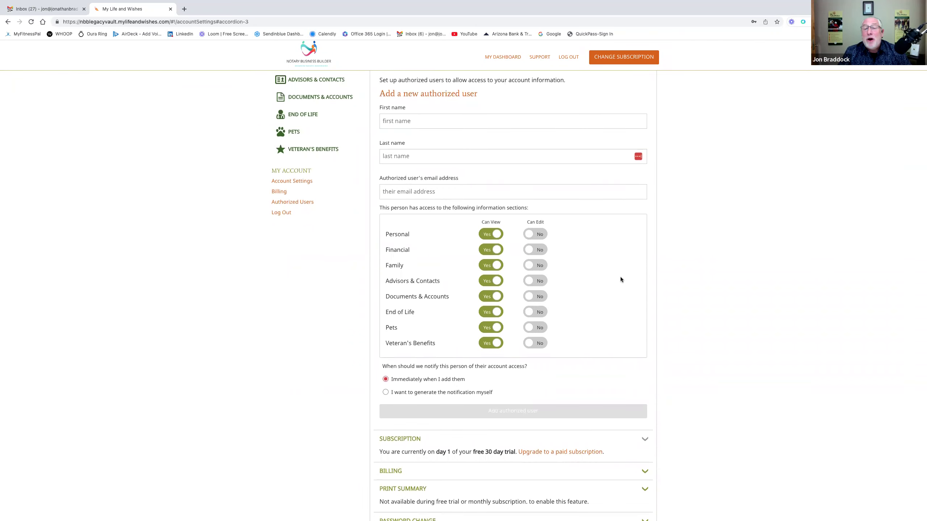
{"action": "scroll", "coordinate": [616, 263], "scroll_direction": "up", "scroll_amount": 3}
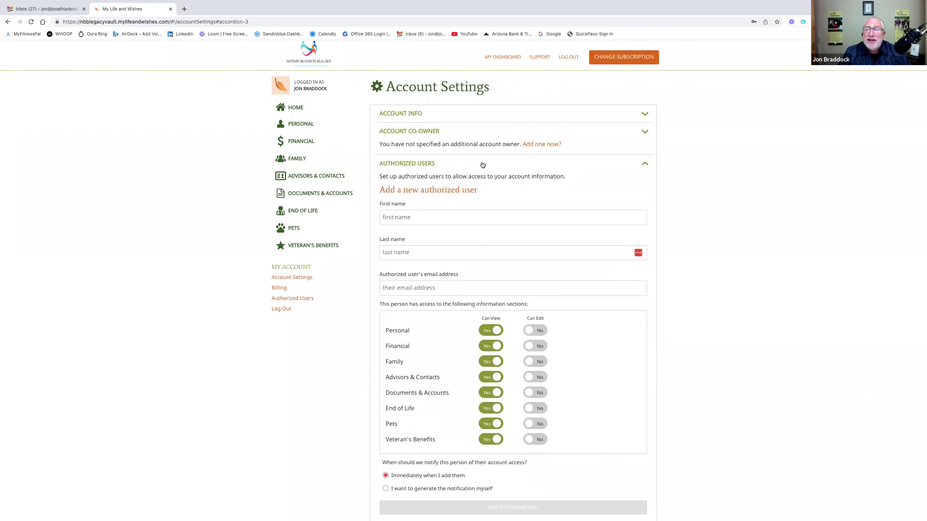
{"action": "scroll", "coordinate": [549, 274], "scroll_direction": "down", "scroll_amount": 3}
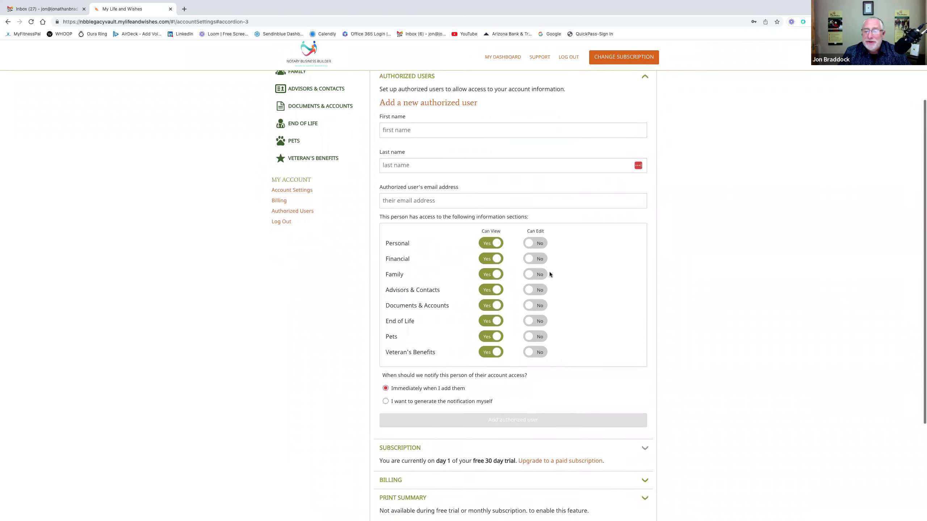
{"action": "left_click", "coordinate": [486, 277]}
{"action": "left_click", "coordinate": [490, 258]}
{"action": "scroll", "coordinate": [541, 333], "scroll_direction": "down", "scroll_amount": 2}
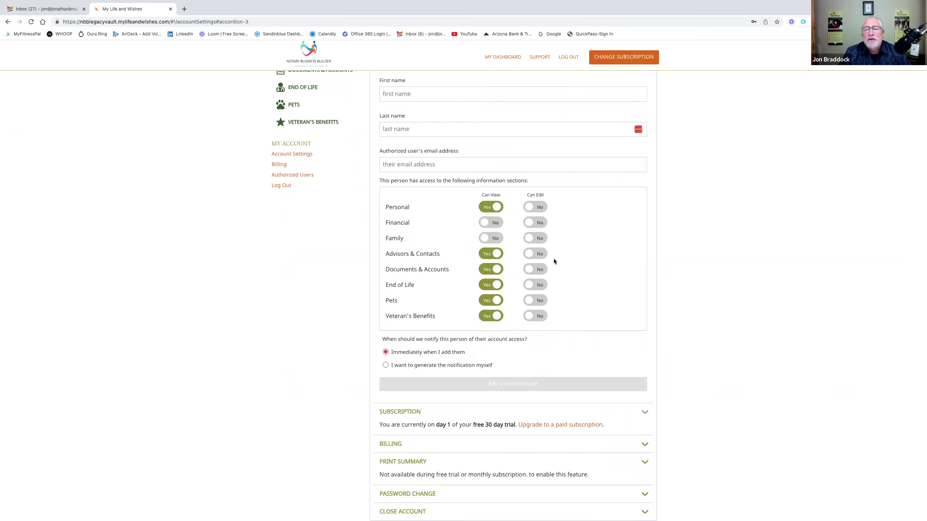
{"action": "scroll", "coordinate": [553, 258], "scroll_direction": "down", "scroll_amount": 1}
{"action": "scroll", "coordinate": [553, 262], "scroll_direction": "down", "scroll_amount": 1}
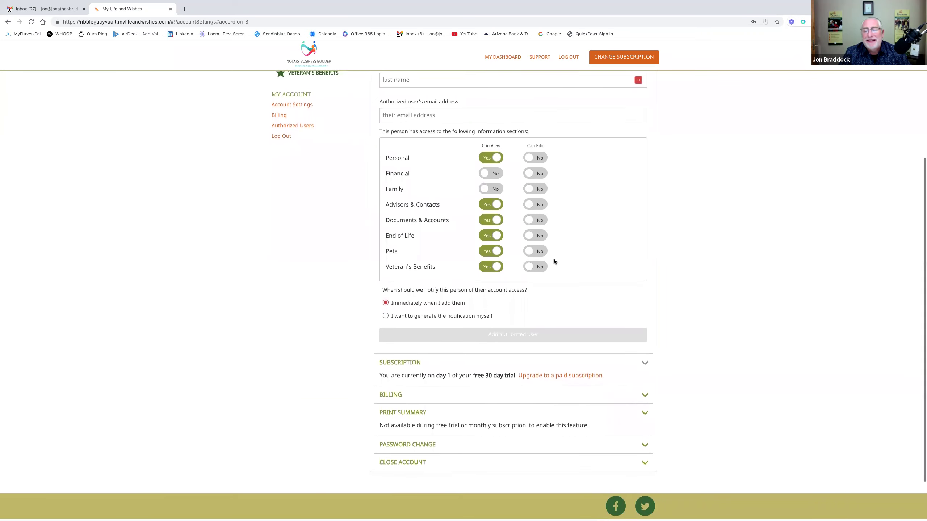
{"action": "scroll", "coordinate": [554, 261], "scroll_direction": "up", "scroll_amount": 5}
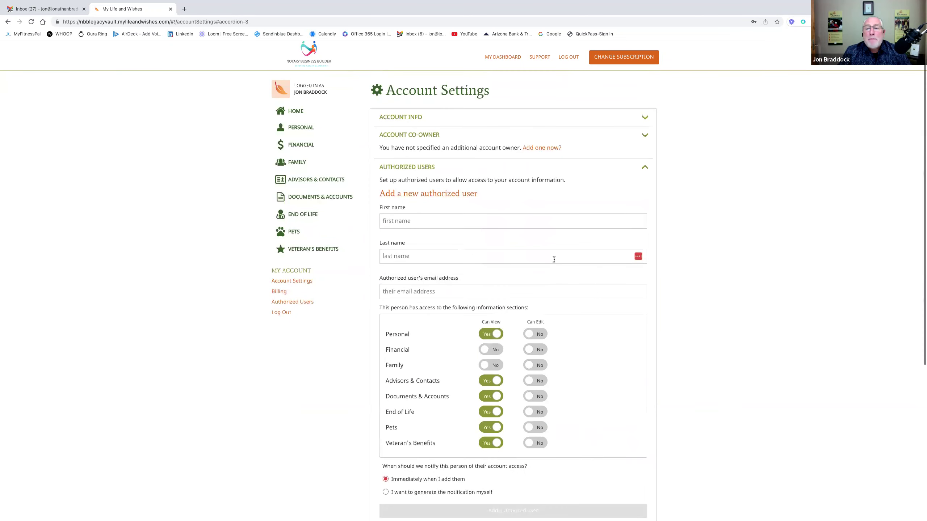
- Start upgrading to a paid subscription and pick the Annual Plan at checkout
{"action": "left_click", "coordinate": [645, 164]}
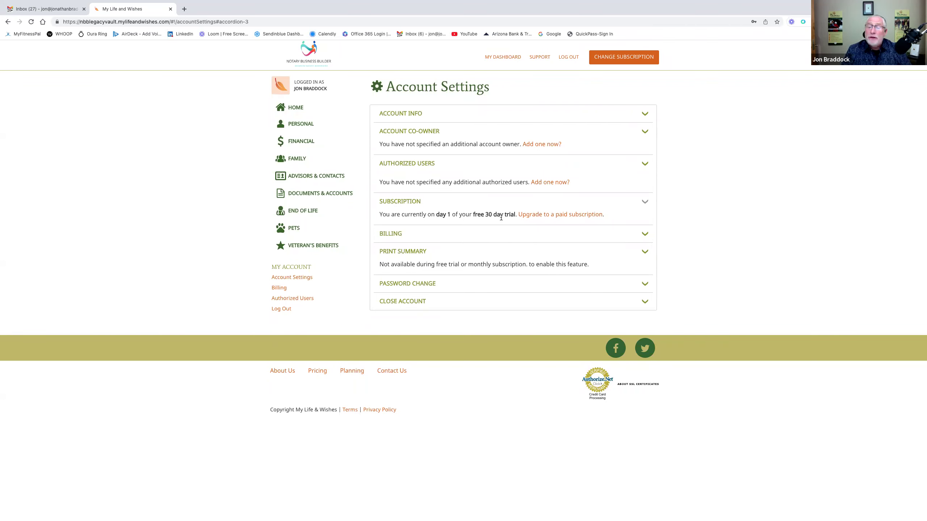
{"action": "left_click", "coordinate": [566, 217]}
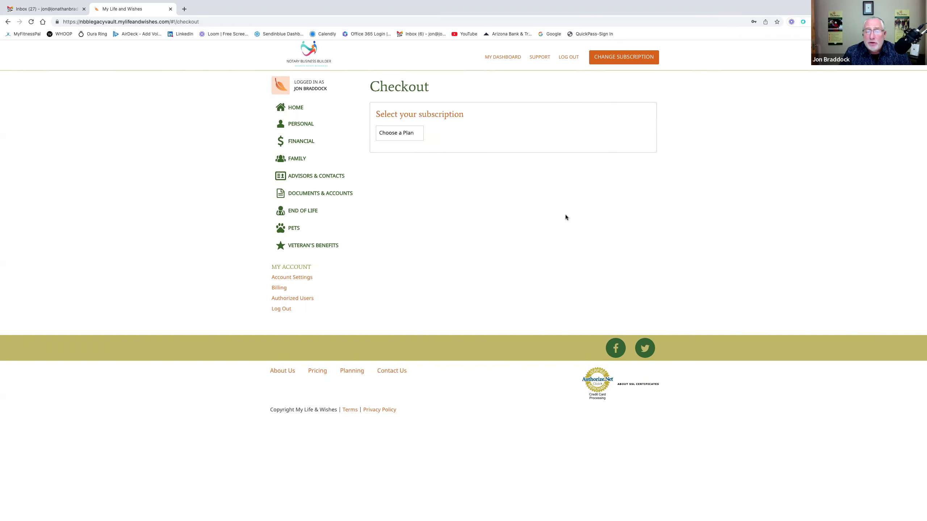
{"action": "left_click", "coordinate": [420, 137]}
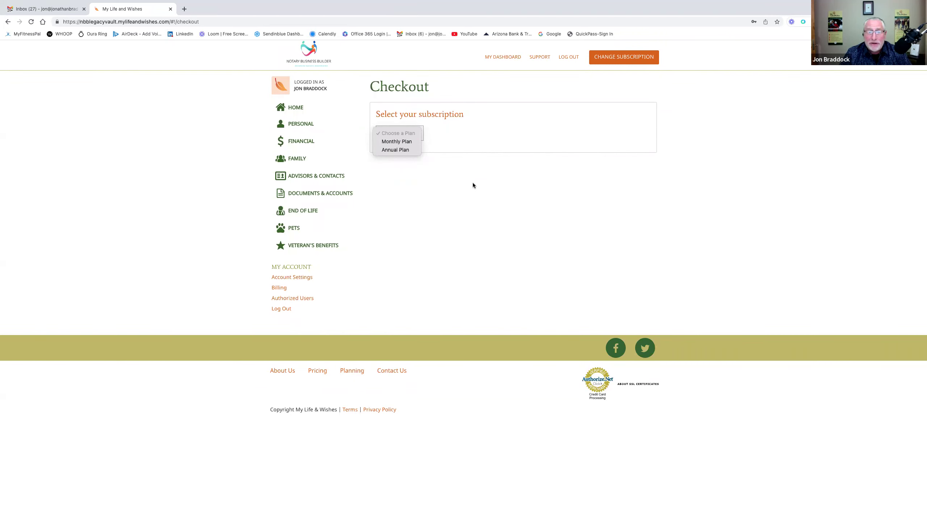
{"action": "left_click", "coordinate": [406, 151]}
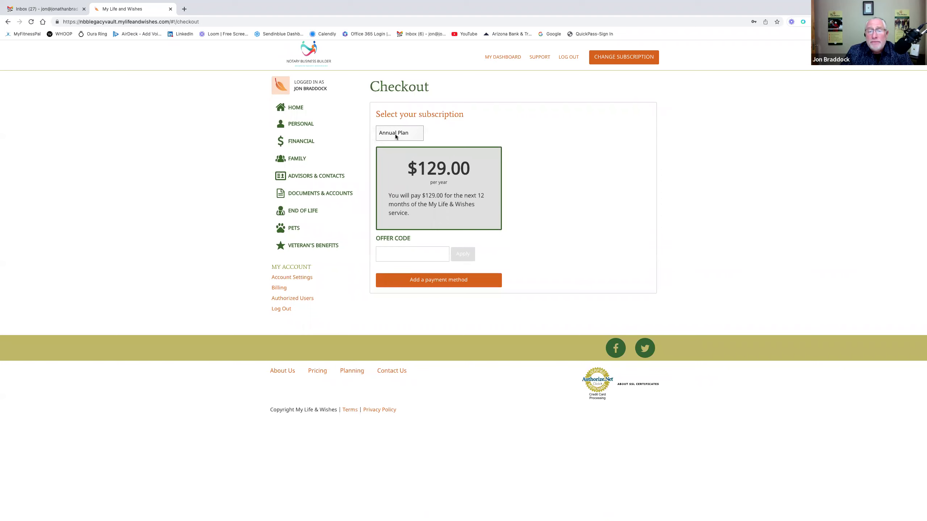
- Apply offer code FORMYFAMILY, lowering the Annual Plan from $129.00 to $99.00 per year
{"action": "left_click", "coordinate": [402, 253]}
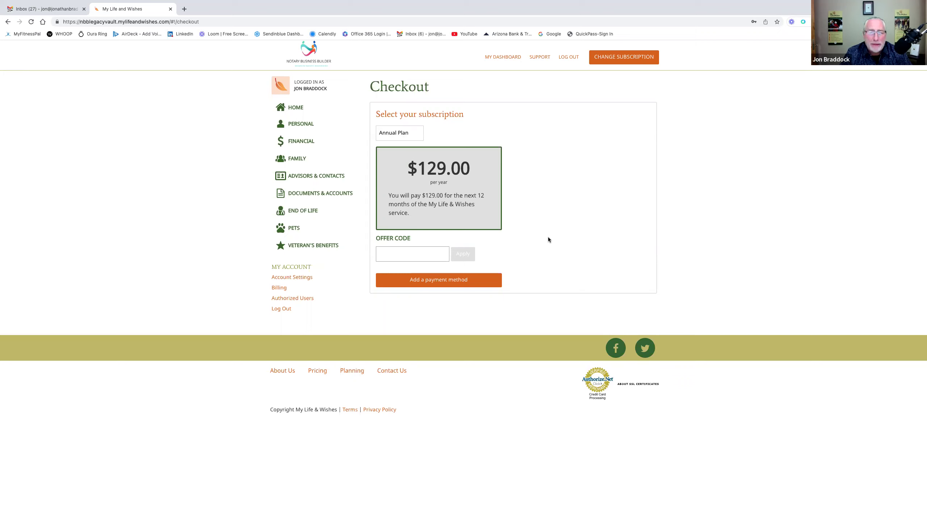
{"action": "type", "text": "FORMYFAMI"}
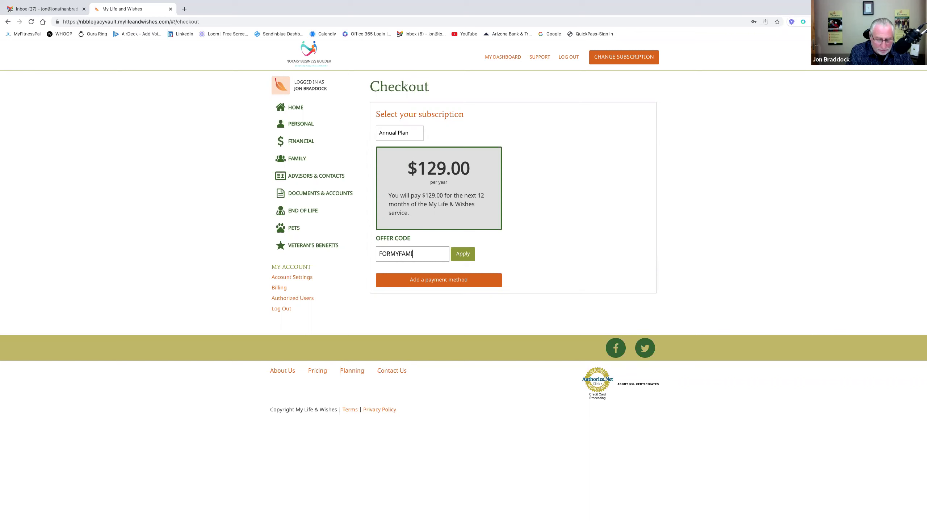
{"action": "type", "text": "LY"}
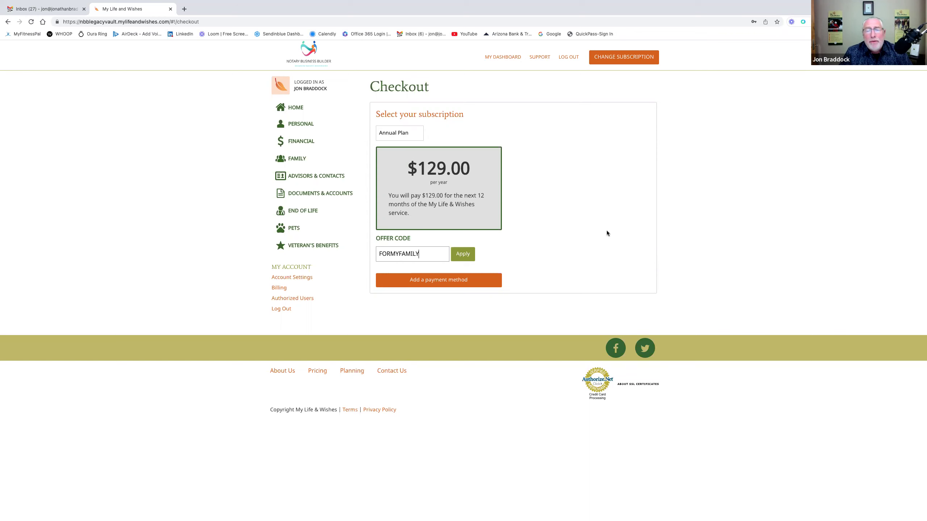
{"action": "left_click", "coordinate": [462, 255]}
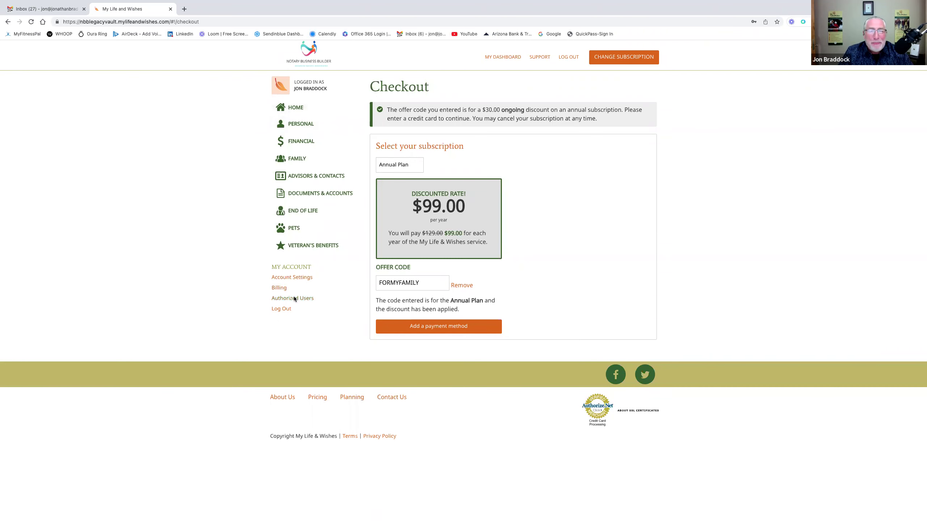
- Show the Print Summary option in Account Settings with its PDF security warning
{"action": "left_click", "coordinate": [297, 278]}
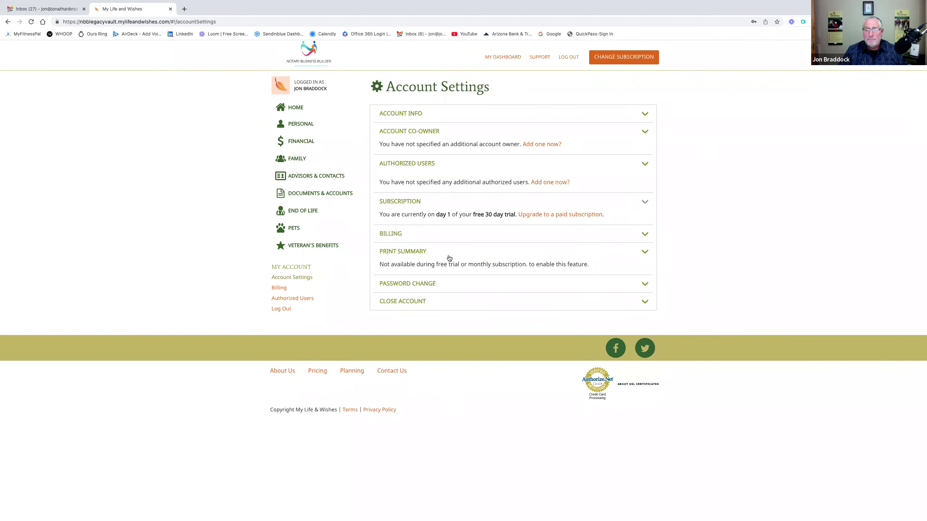
{"action": "left_click", "coordinate": [644, 252]}
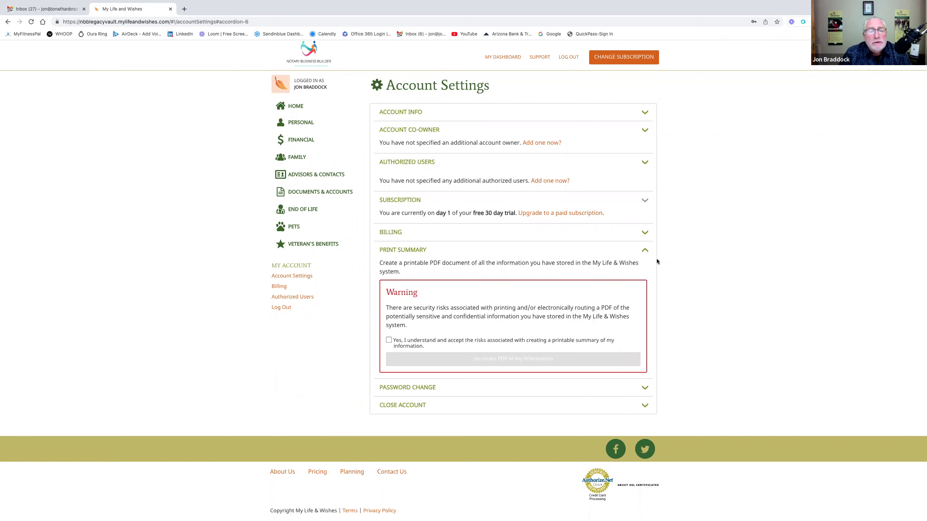
{"action": "left_click", "coordinate": [324, 277]}
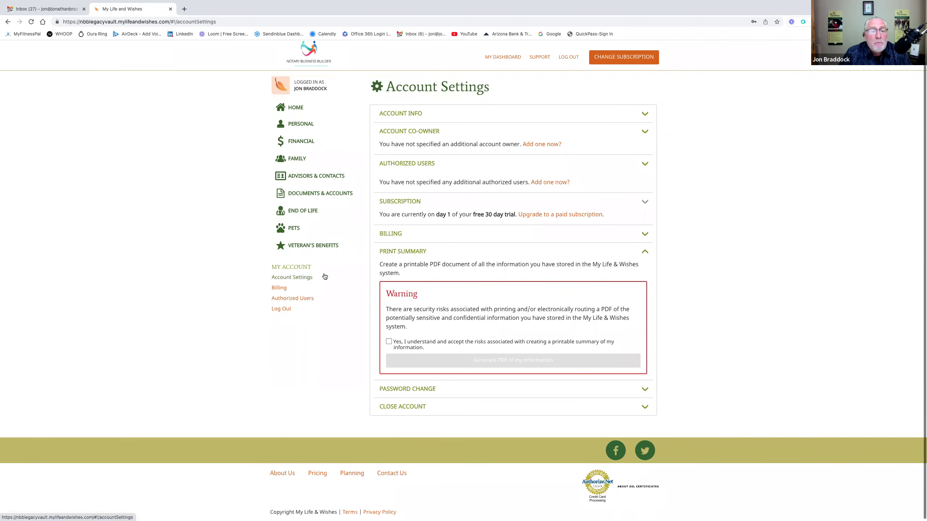
- Open Personal Information from the PERSONAL card and review its phone, email, birth and ID fields
{"action": "left_click", "coordinate": [301, 109]}
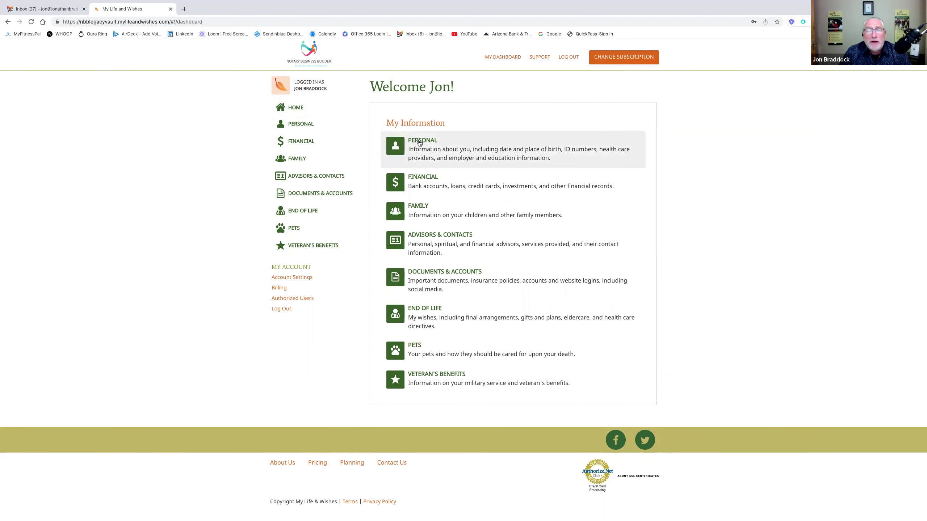
{"action": "left_click", "coordinate": [420, 142]}
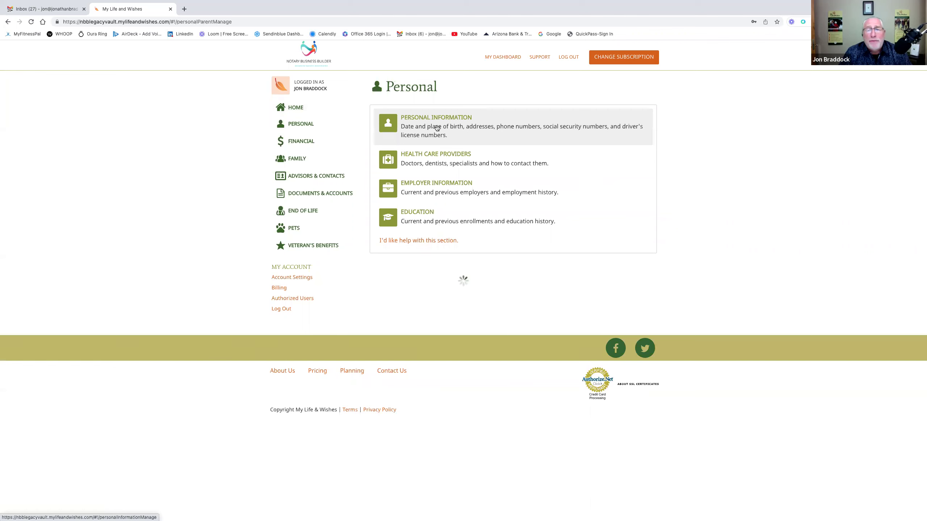
{"action": "left_click", "coordinate": [437, 128]}
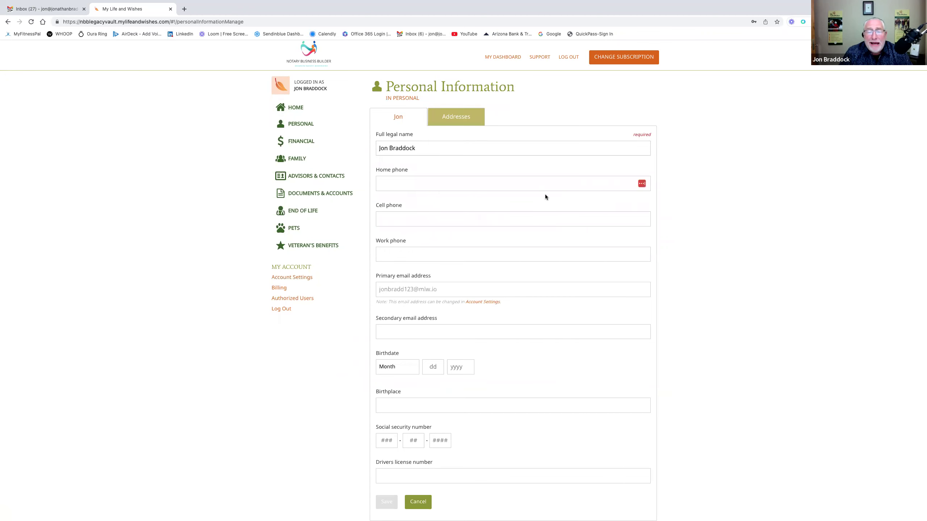
{"action": "scroll", "coordinate": [545, 194], "scroll_direction": "down", "scroll_amount": 1}
{"action": "left_click", "coordinate": [392, 162]}
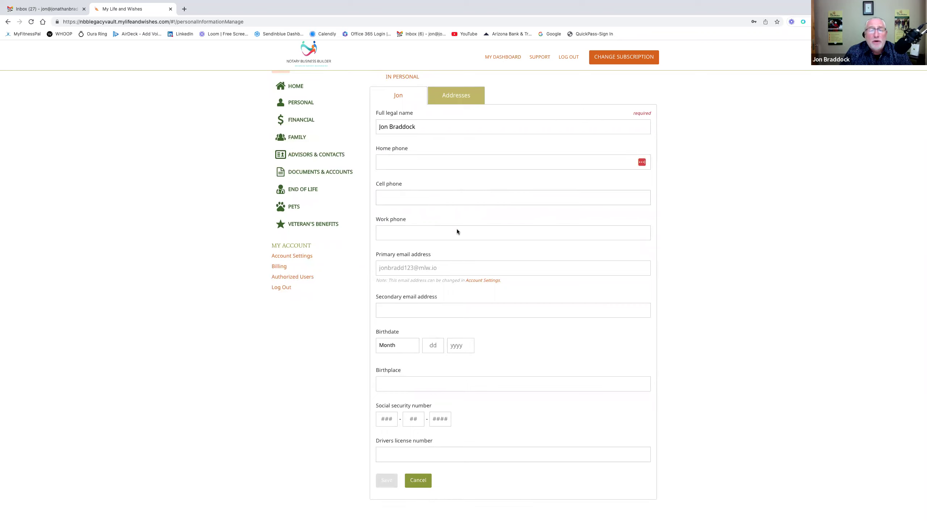
{"action": "scroll", "coordinate": [456, 229], "scroll_direction": "down", "scroll_amount": 3}
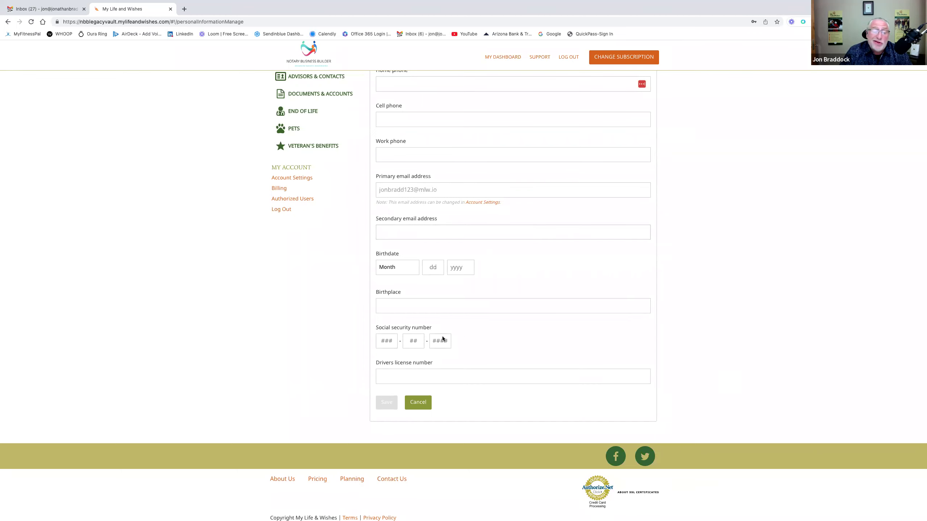
{"action": "scroll", "coordinate": [523, 304], "scroll_direction": "up", "scroll_amount": 3}
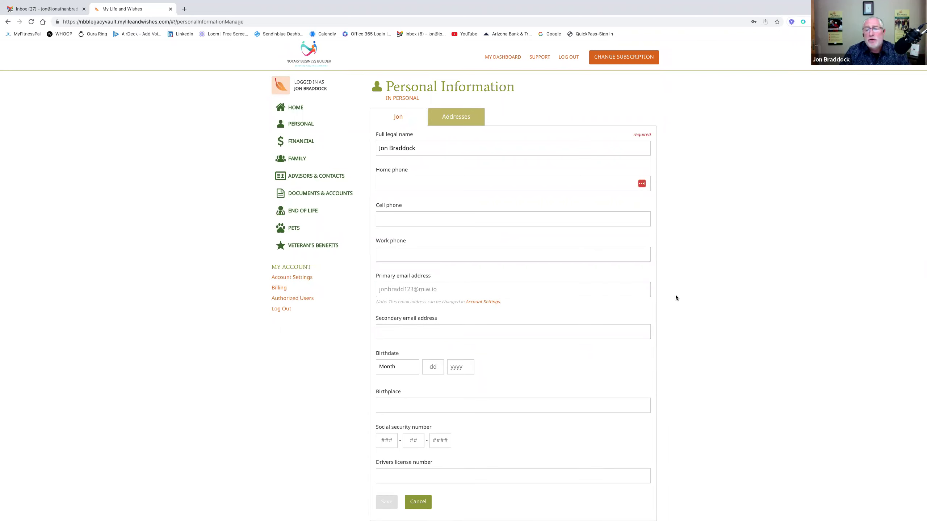
{"action": "scroll", "coordinate": [675, 298], "scroll_direction": "down", "scroll_amount": 2}
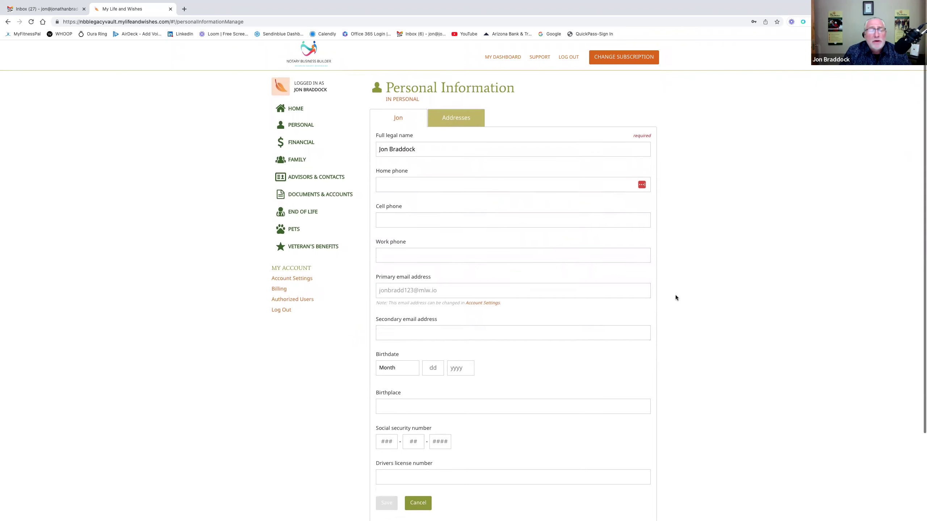
{"action": "scroll", "coordinate": [676, 296], "scroll_direction": "down", "scroll_amount": 2}
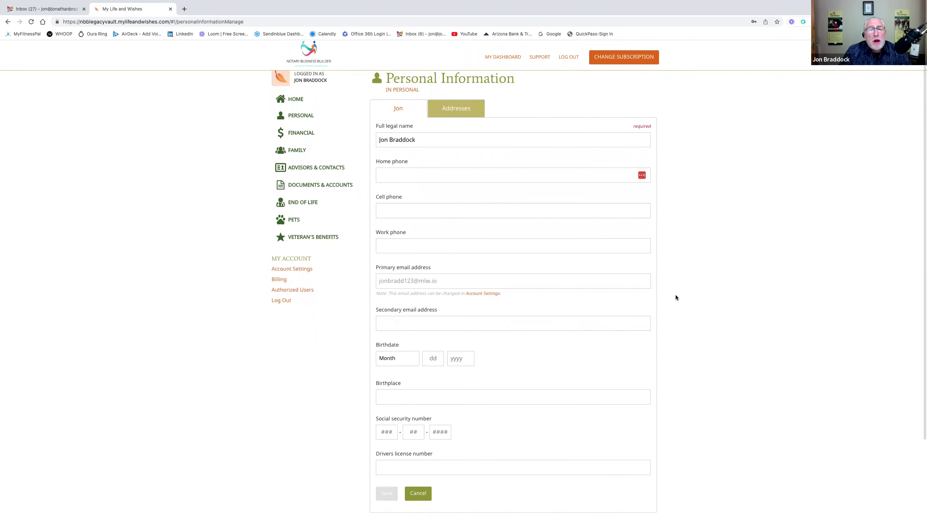
{"action": "scroll", "coordinate": [675, 297], "scroll_direction": "down", "scroll_amount": 1}
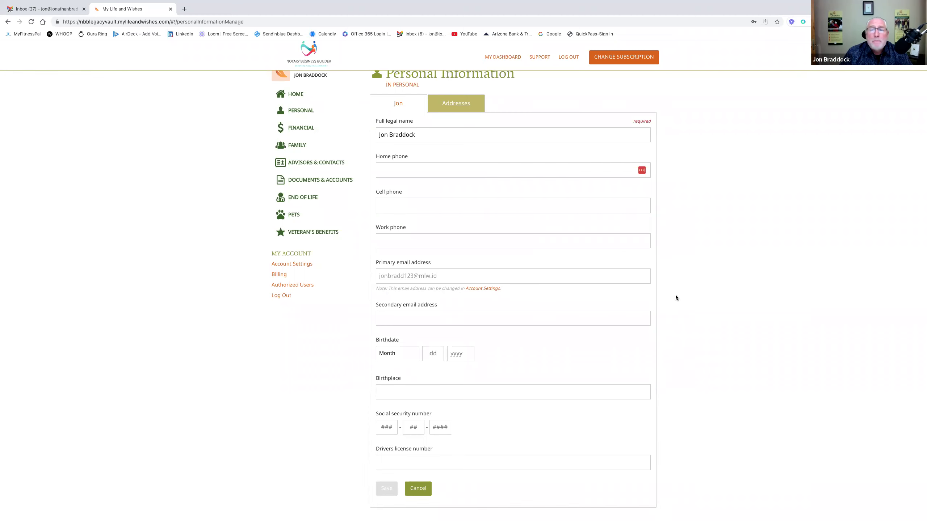
{"action": "scroll", "coordinate": [675, 295], "scroll_direction": "down", "scroll_amount": 1}
{"action": "scroll", "coordinate": [676, 297], "scroll_direction": "down", "scroll_amount": 1}
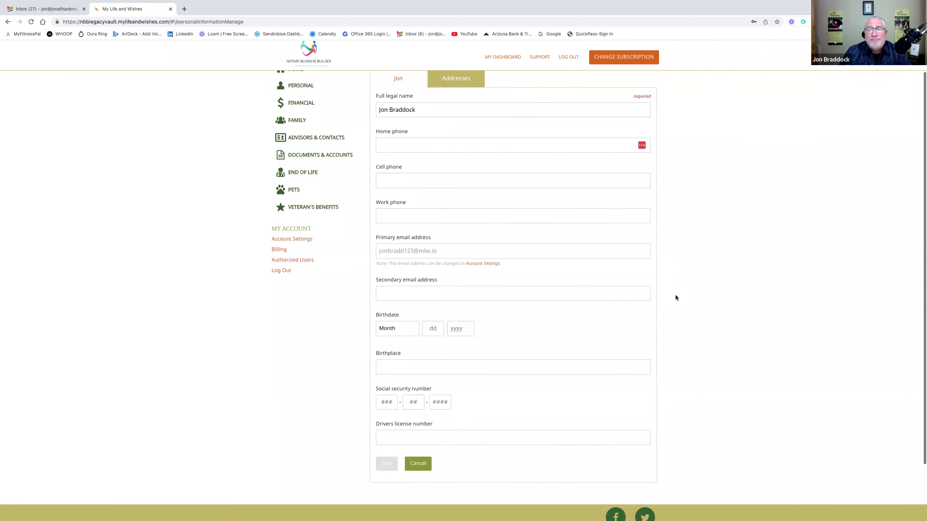
{"action": "scroll", "coordinate": [674, 295], "scroll_direction": "down", "scroll_amount": 1}
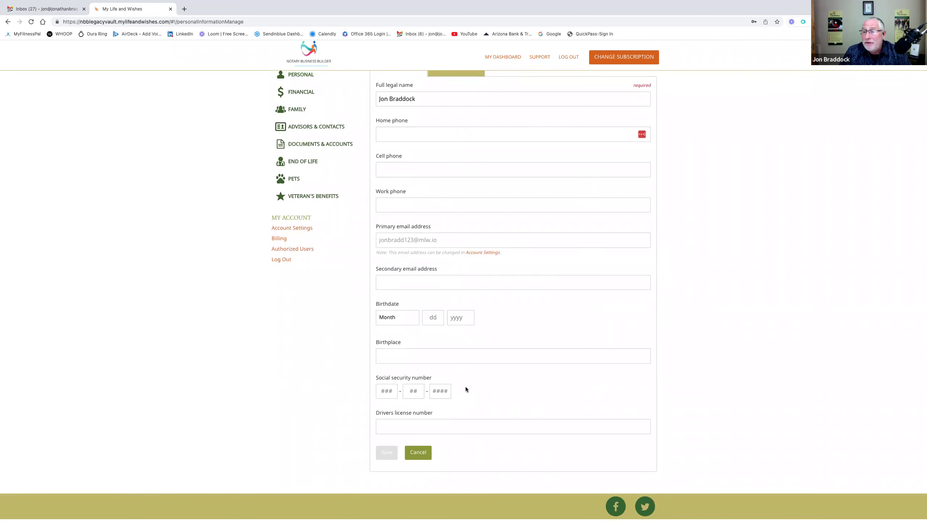
{"action": "scroll", "coordinate": [491, 377], "scroll_direction": "up", "scroll_amount": 3}
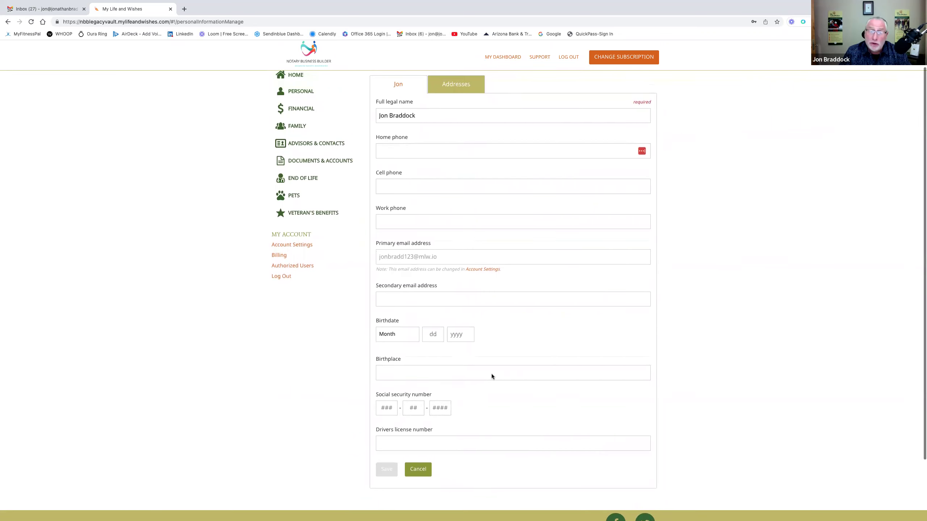
{"action": "scroll", "coordinate": [491, 373], "scroll_direction": "up", "scroll_amount": 1}
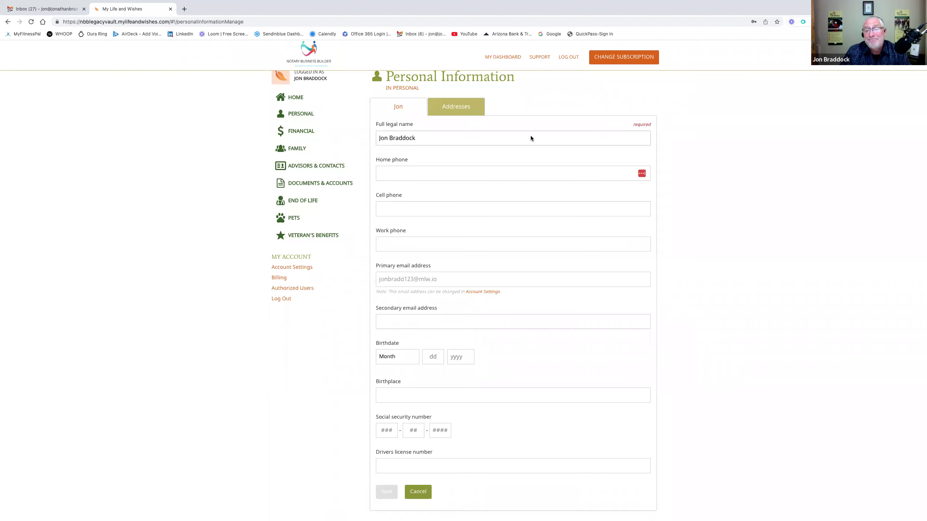
{"action": "scroll", "coordinate": [535, 226], "scroll_direction": "down", "scroll_amount": 3}
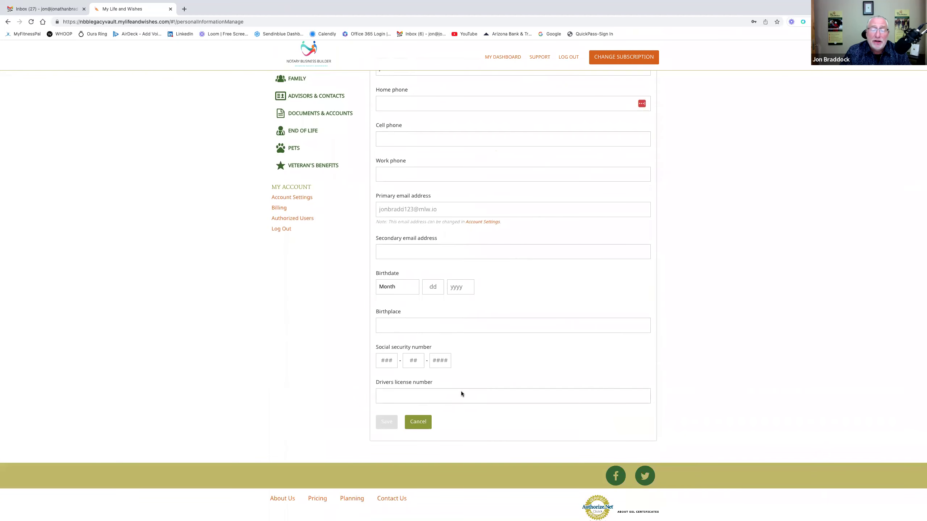
{"action": "scroll", "coordinate": [488, 300], "scroll_direction": "up", "scroll_amount": 3}
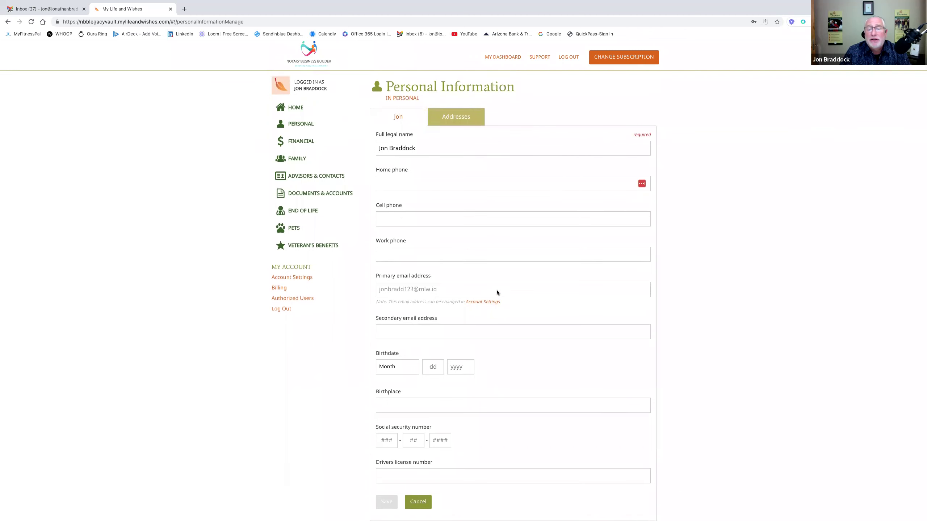
- Cancel the personal form and bring up a blank Current Address form on the Addresses tab
{"action": "left_click", "coordinate": [418, 502]}
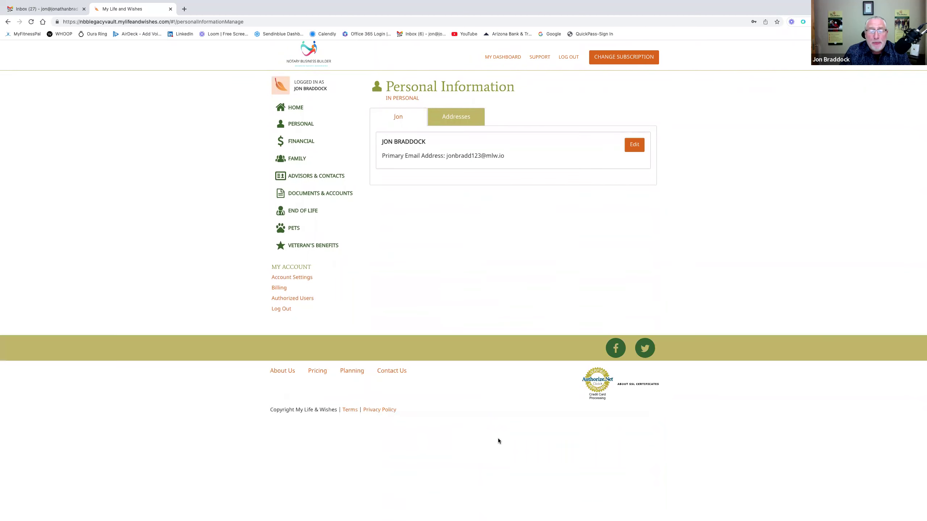
{"action": "left_click", "coordinate": [466, 125]}
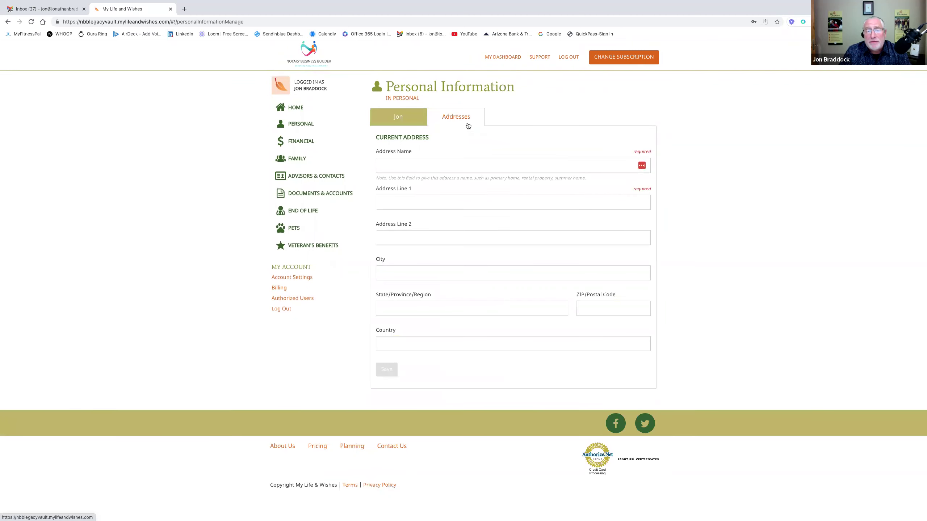
{"action": "left_click", "coordinate": [404, 168]}
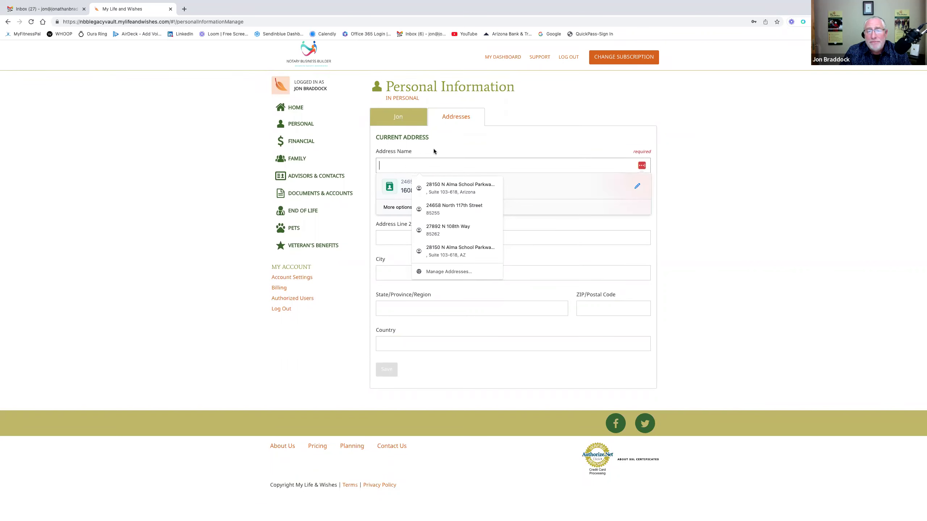
{"action": "left_click", "coordinate": [398, 165]}
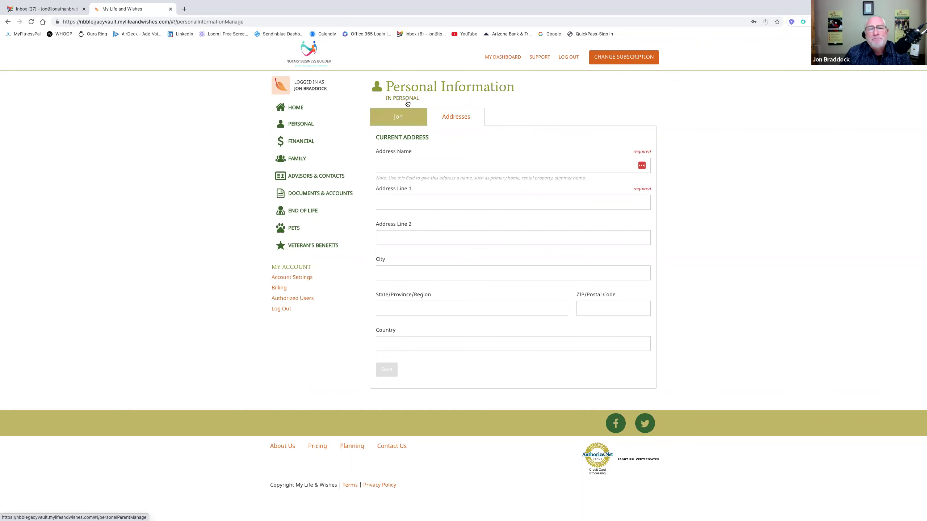
- Open Health Care Providers, preview the Add a health care provider form, then discard it
{"action": "left_click", "coordinate": [405, 99]}
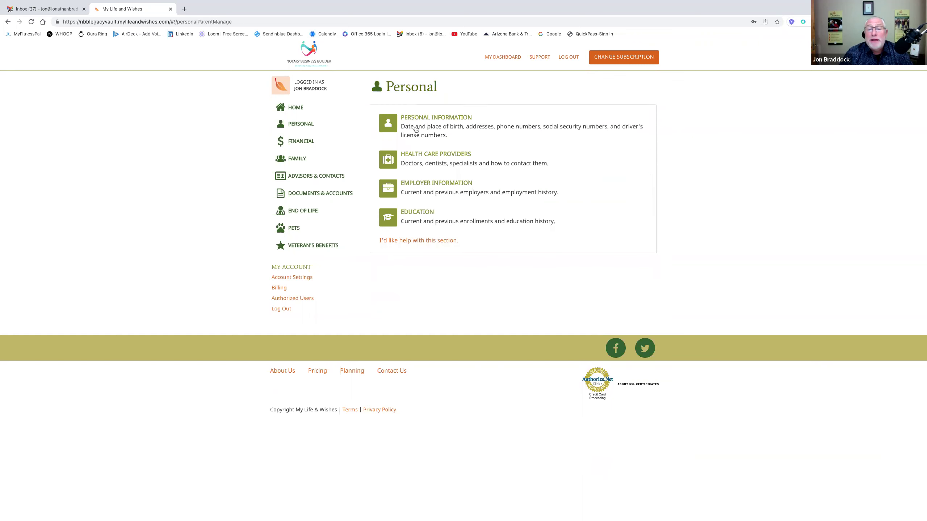
{"action": "left_click", "coordinate": [434, 155]}
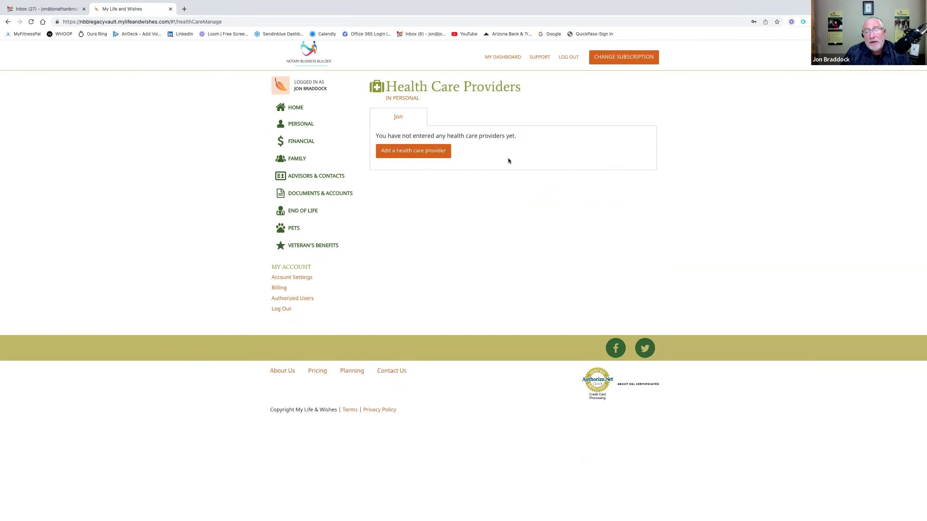
{"action": "left_click", "coordinate": [439, 155]}
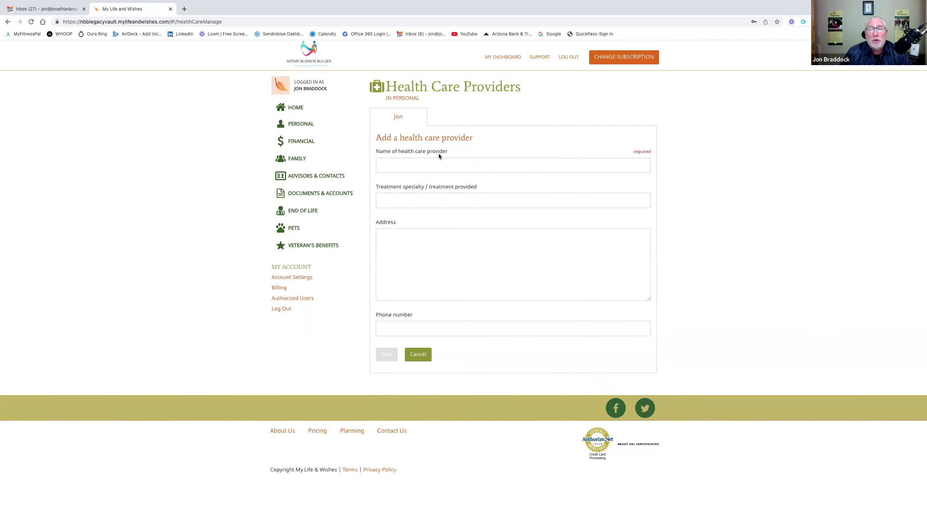
{"action": "left_click", "coordinate": [420, 164]}
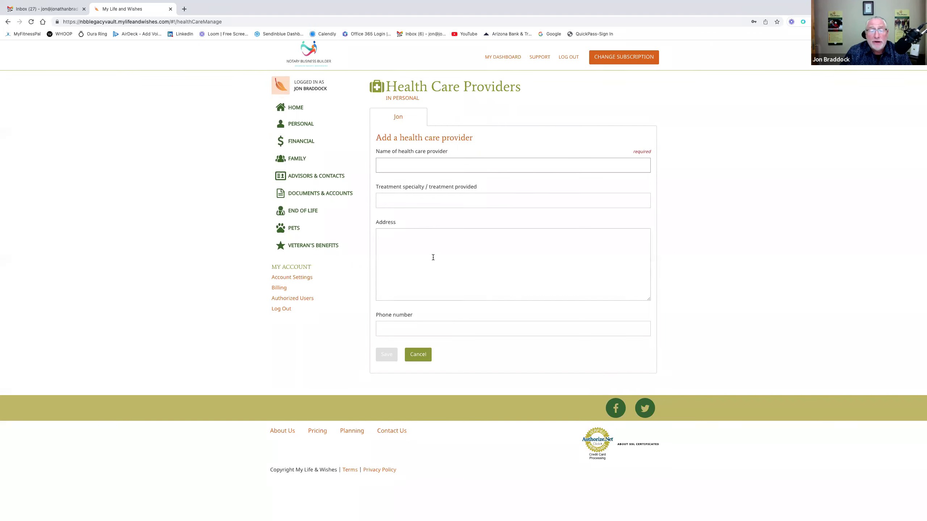
{"action": "left_click", "coordinate": [423, 356]}
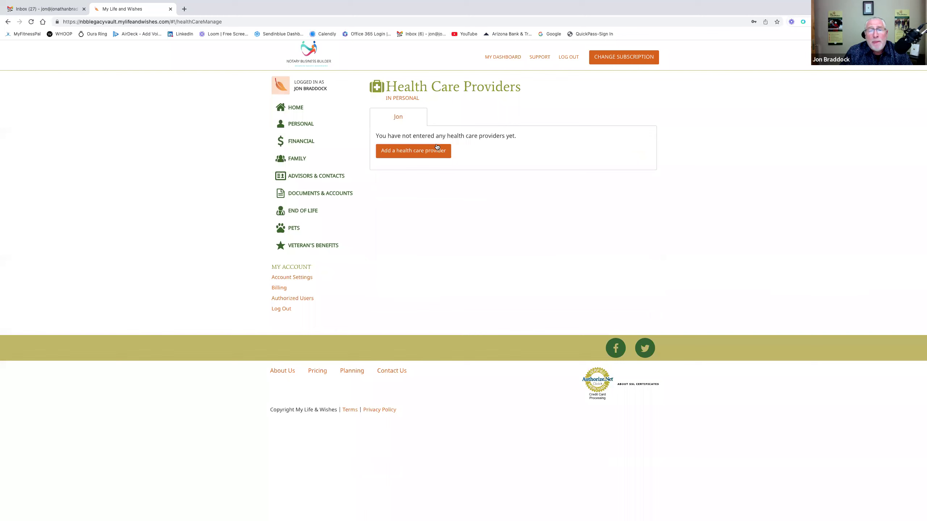
{"action": "left_click", "coordinate": [411, 97]}
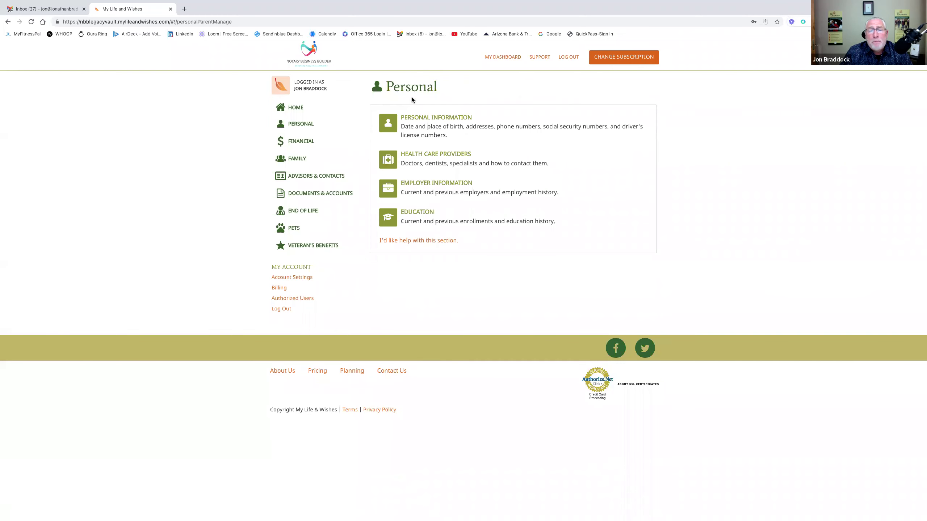
{"action": "left_click", "coordinate": [432, 181]}
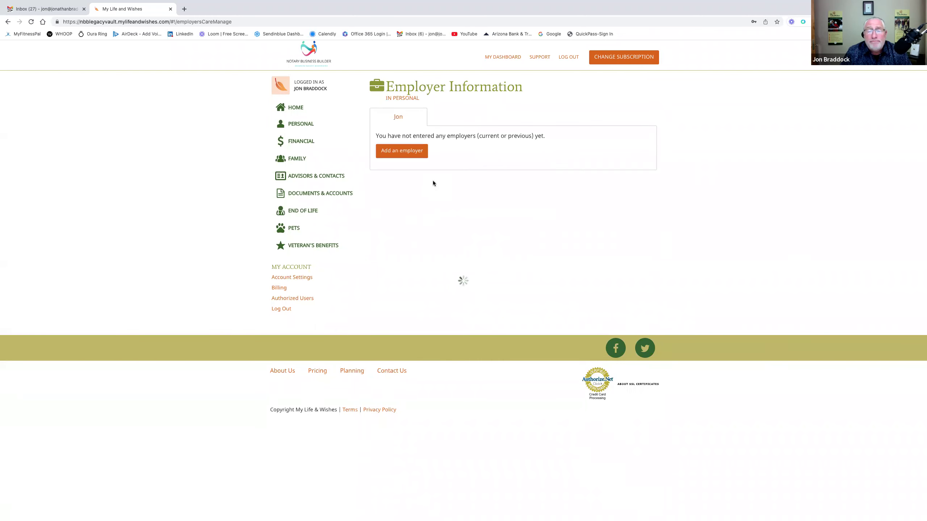
{"action": "left_click", "coordinate": [413, 153]}
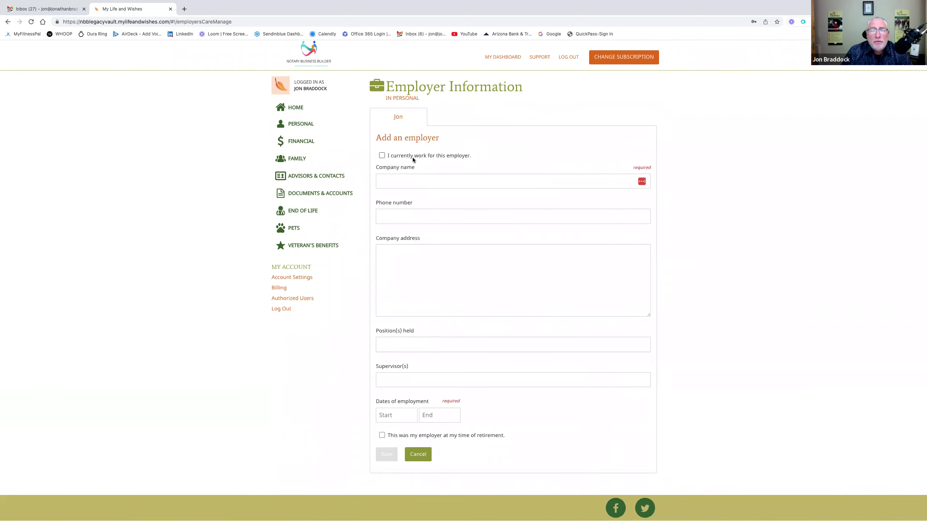
{"action": "scroll", "coordinate": [467, 200], "scroll_direction": "down", "scroll_amount": 2}
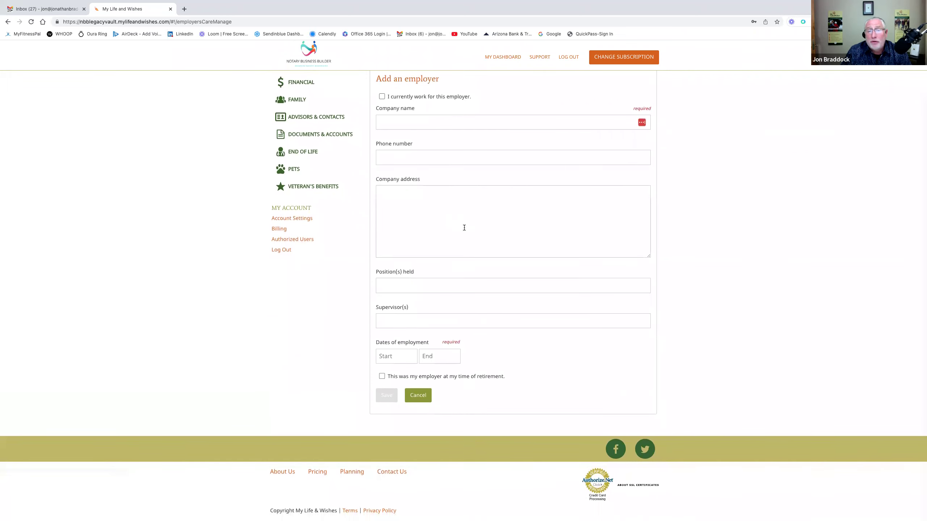
{"action": "left_click", "coordinate": [381, 96]}
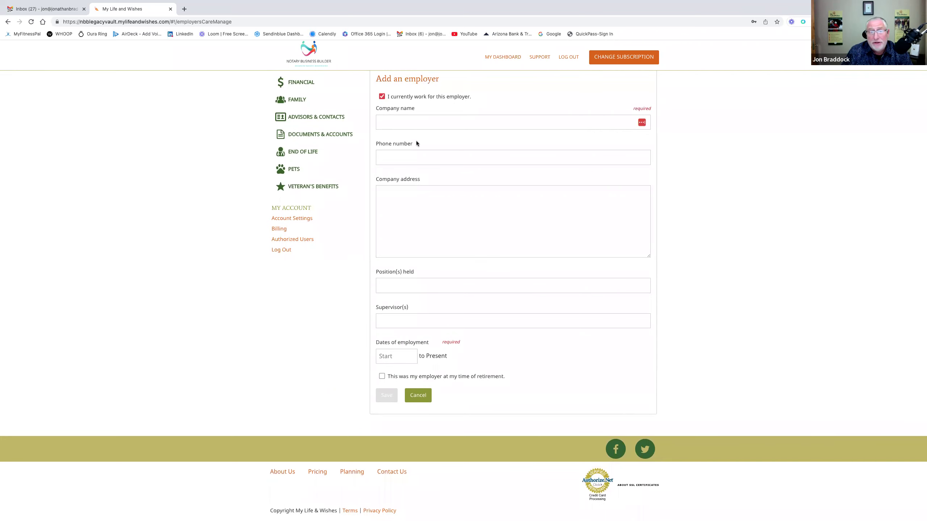
{"action": "left_click", "coordinate": [381, 97]}
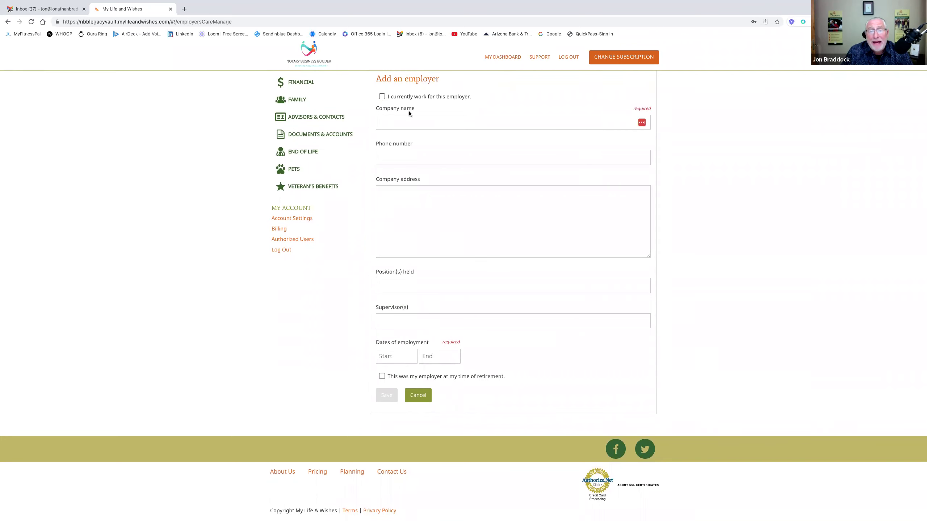
{"action": "scroll", "coordinate": [490, 186], "scroll_direction": "up", "scroll_amount": 1}
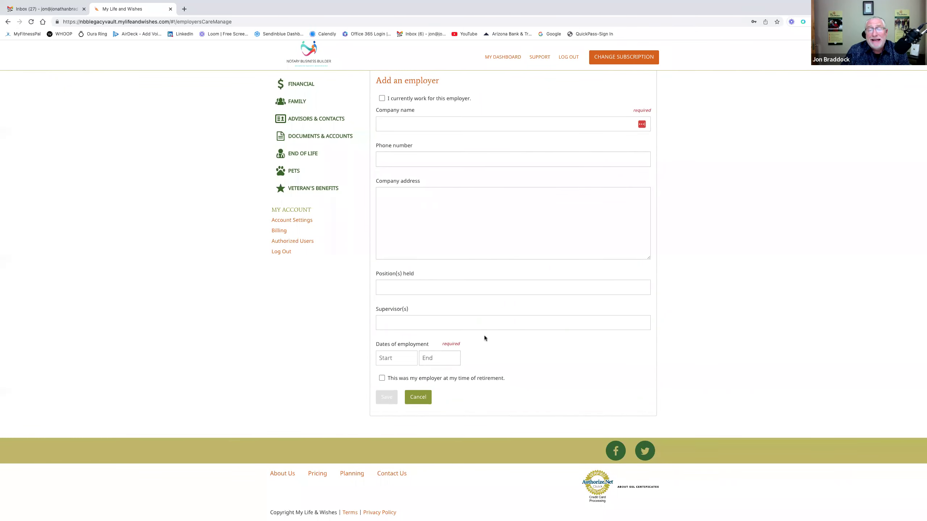
{"action": "scroll", "coordinate": [514, 312], "scroll_direction": "up", "scroll_amount": 2}
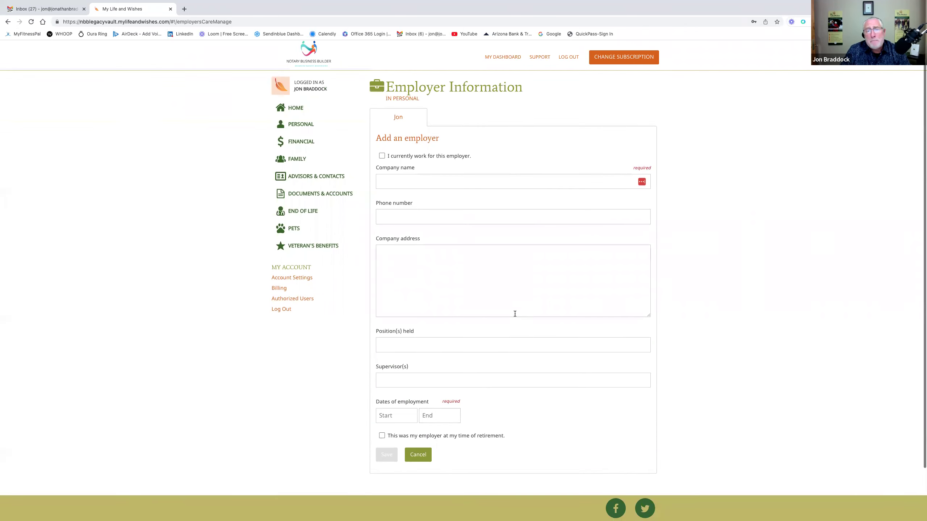
{"action": "scroll", "coordinate": [515, 314], "scroll_direction": "down", "scroll_amount": 2}
{"action": "left_click", "coordinate": [418, 395]}
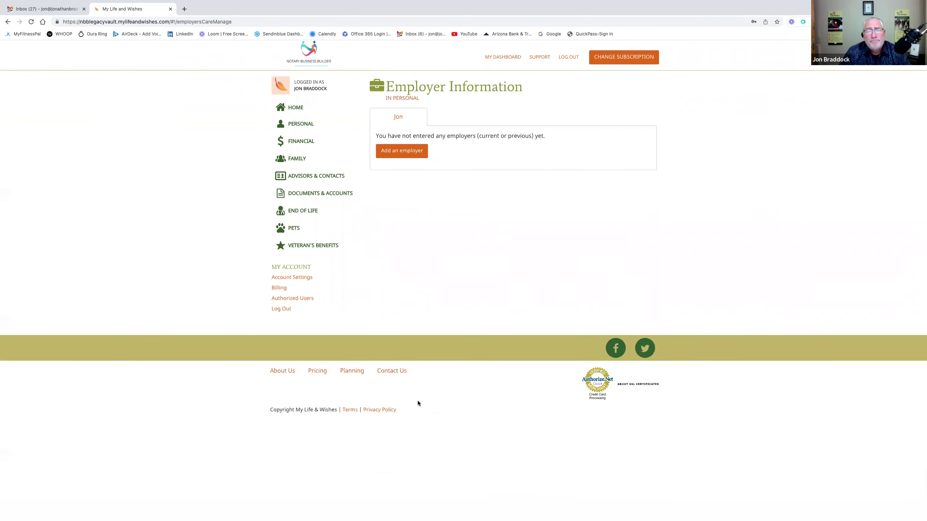
{"action": "left_click", "coordinate": [411, 98]}
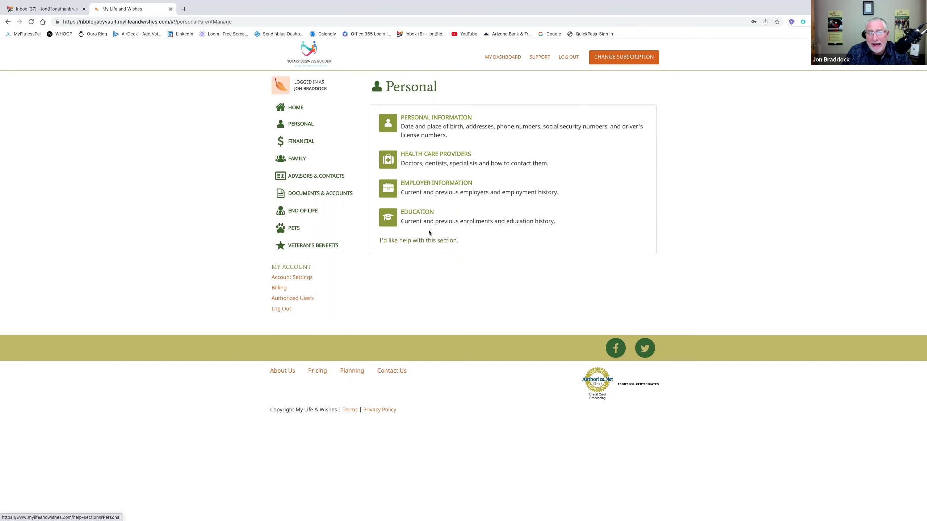
- Open the Financial section and scroll through its help on bank accounts, loans and credit cards
{"action": "left_click", "coordinate": [311, 139]}
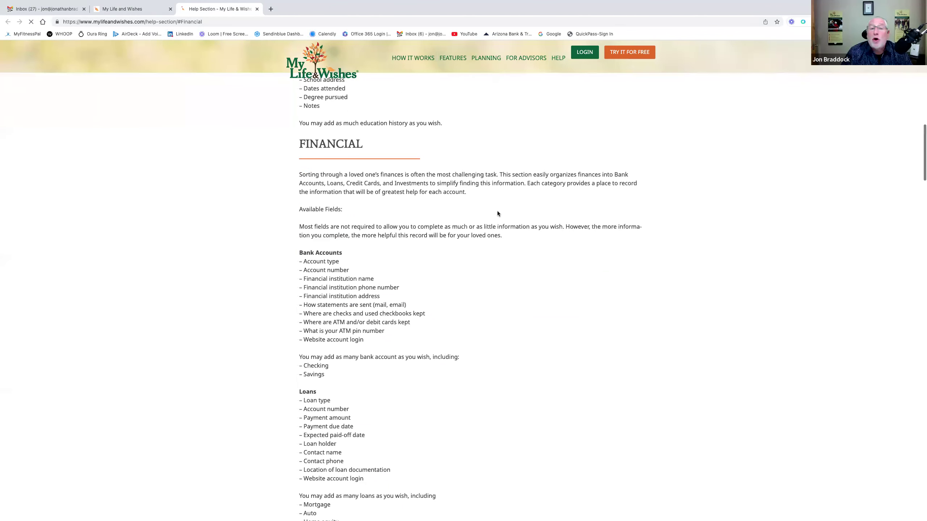
{"action": "scroll", "coordinate": [492, 239], "scroll_direction": "down", "scroll_amount": 4}
{"action": "scroll", "coordinate": [491, 237], "scroll_direction": "down", "scroll_amount": 1}
{"action": "scroll", "coordinate": [492, 240], "scroll_direction": "up", "scroll_amount": 9}
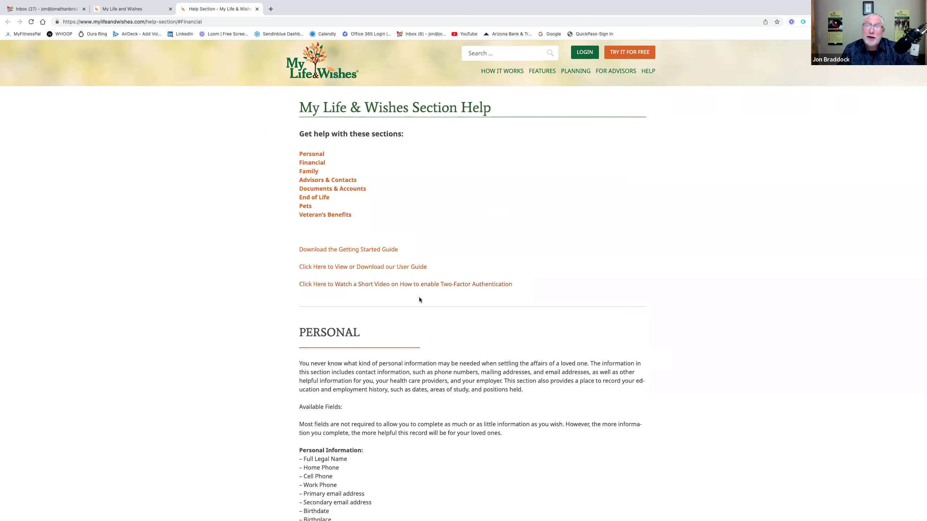
- Go to Bank Accounts and start a new bank account entry
{"action": "left_click", "coordinate": [149, 12]}
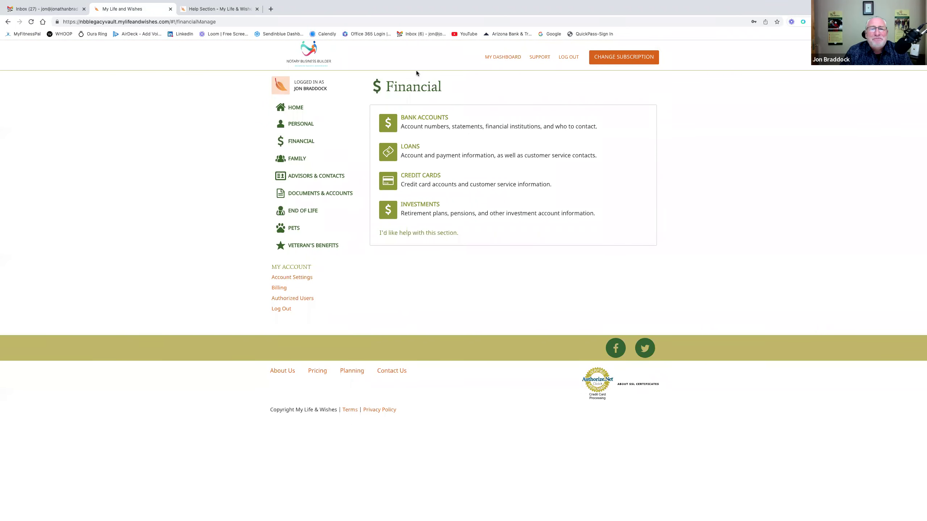
{"action": "left_click", "coordinate": [445, 122]}
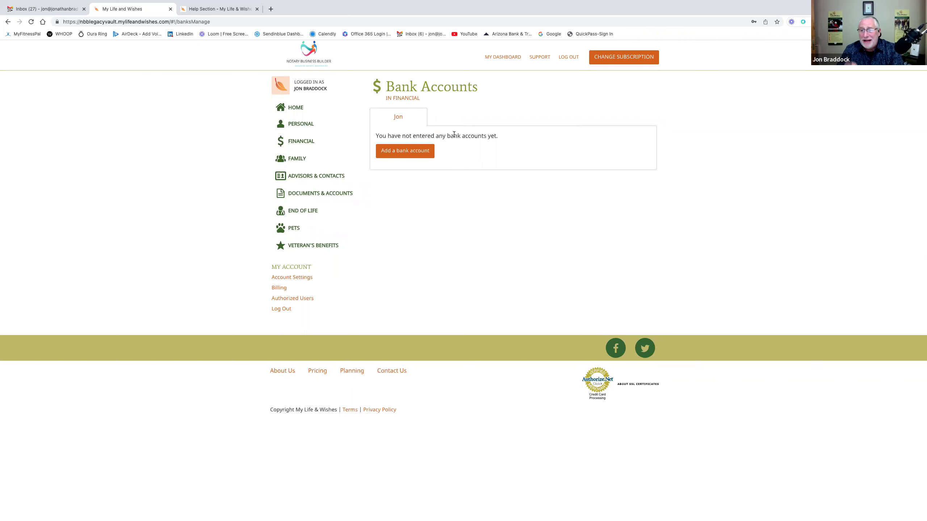
{"action": "left_click", "coordinate": [418, 153]}
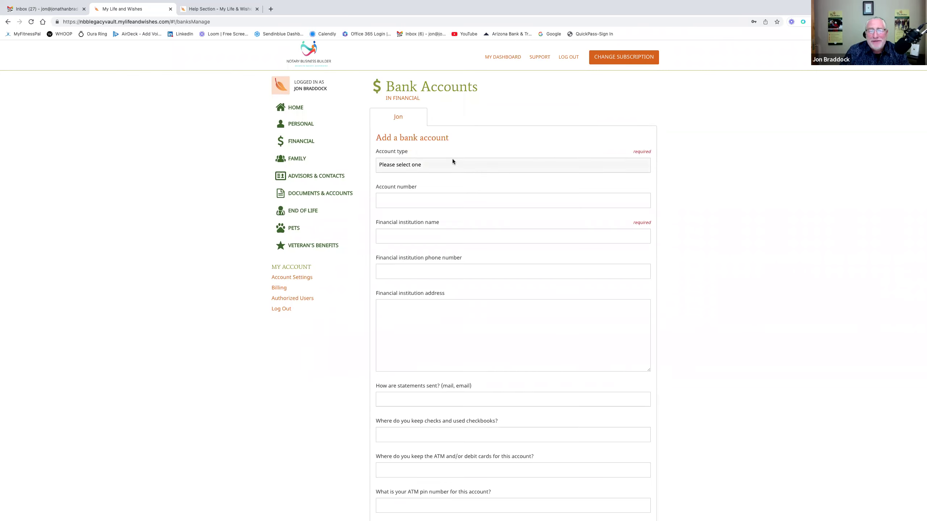
{"action": "left_click", "coordinate": [435, 165]}
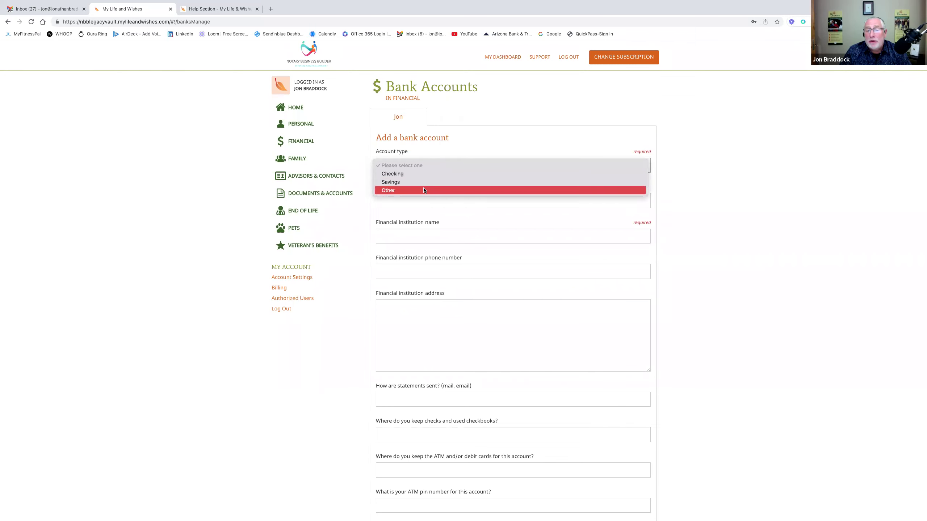
{"action": "left_click", "coordinate": [453, 149]}
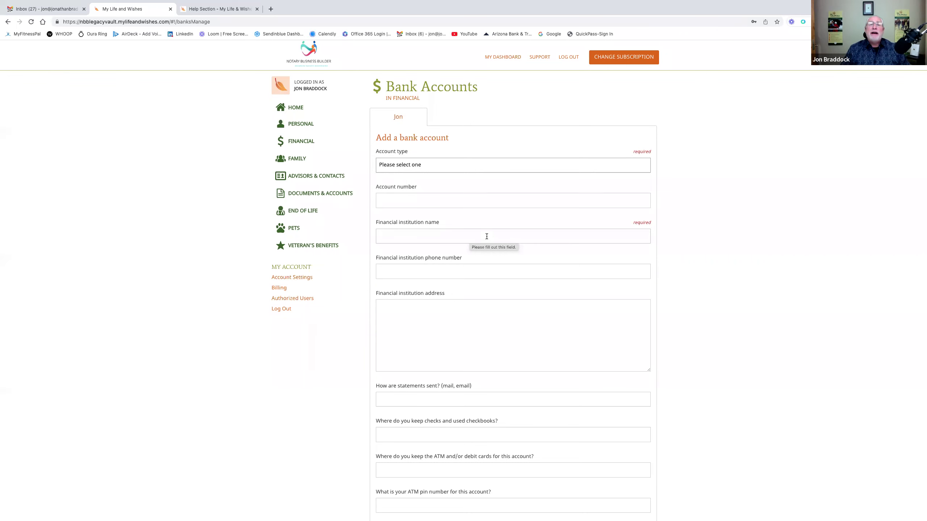
- Set the account type to Other, described as 'Money Market', at institution 'Chase Bank'
{"action": "left_click", "coordinate": [460, 164]}
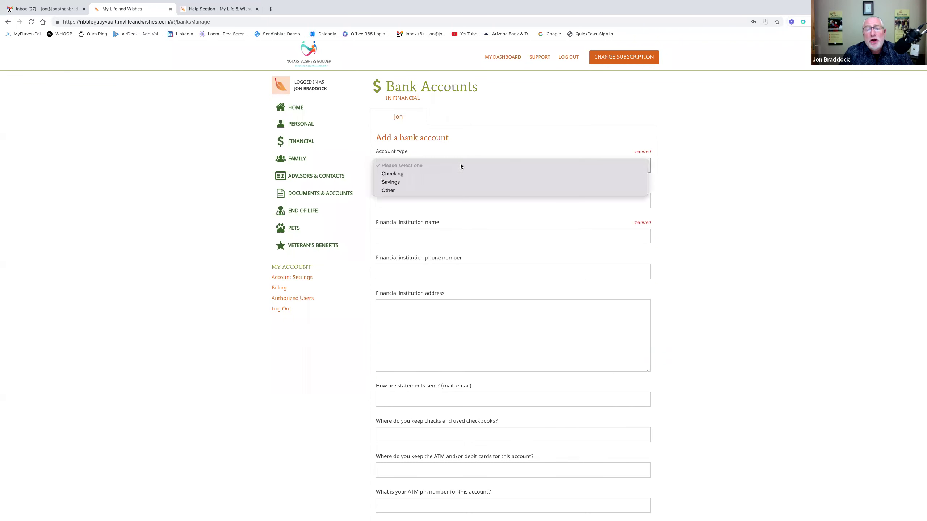
{"action": "left_click", "coordinate": [398, 190]}
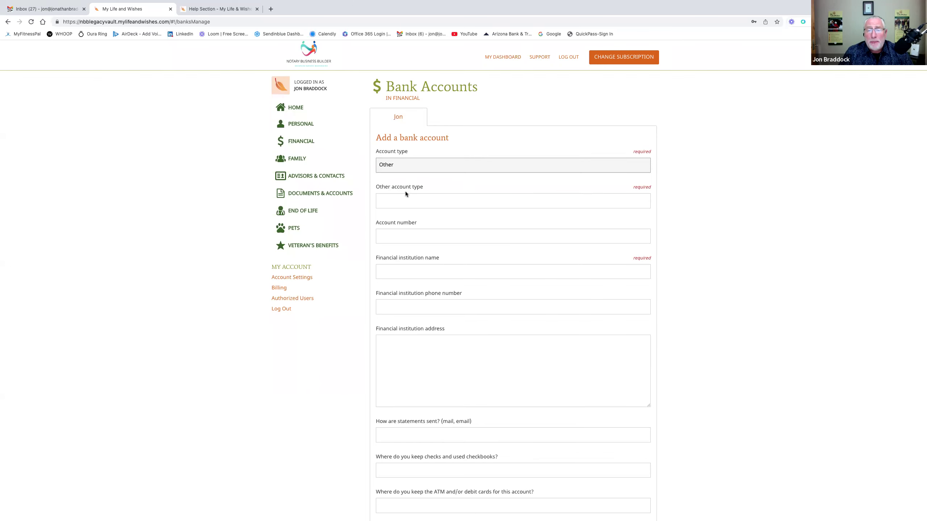
{"action": "left_click", "coordinate": [435, 201]}
{"action": "type", "text": "Money Market"}
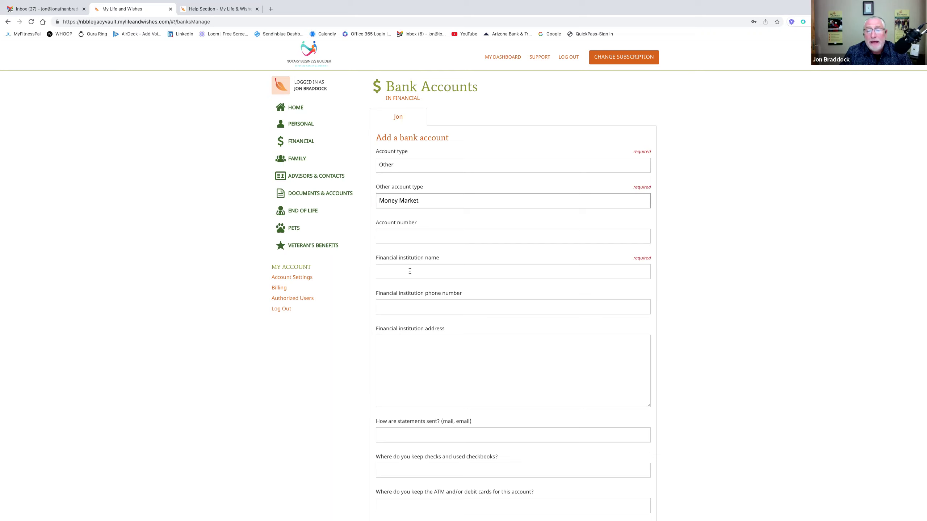
{"action": "left_click", "coordinate": [409, 271]}
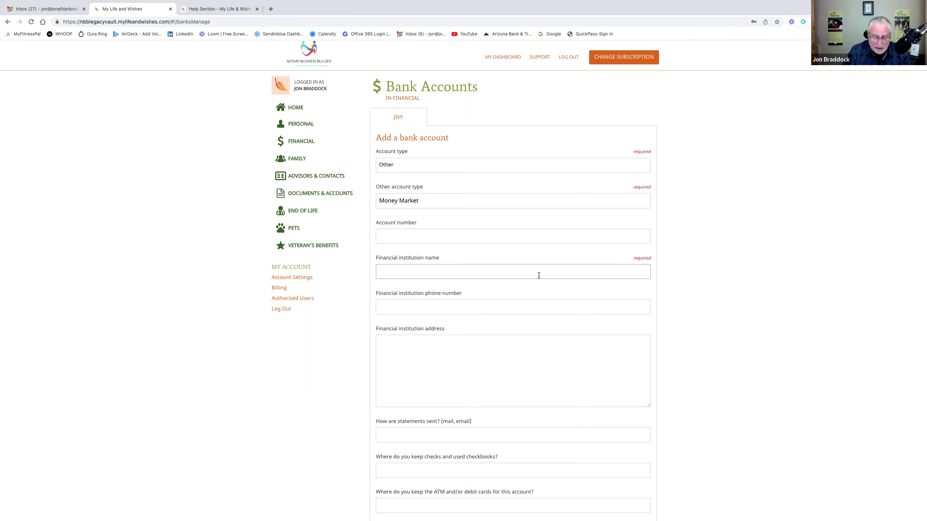
{"action": "type", "text": "Chase"}
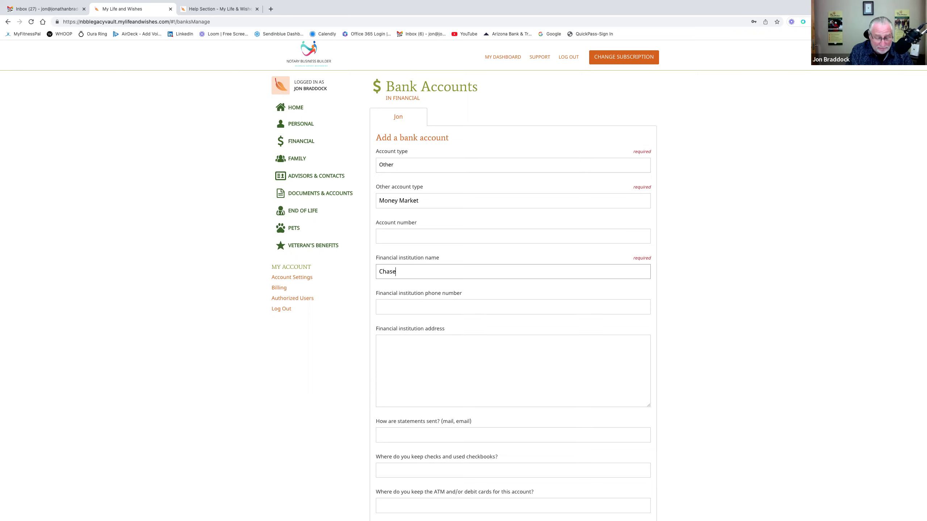
{"action": "type", "text": " Bank"}
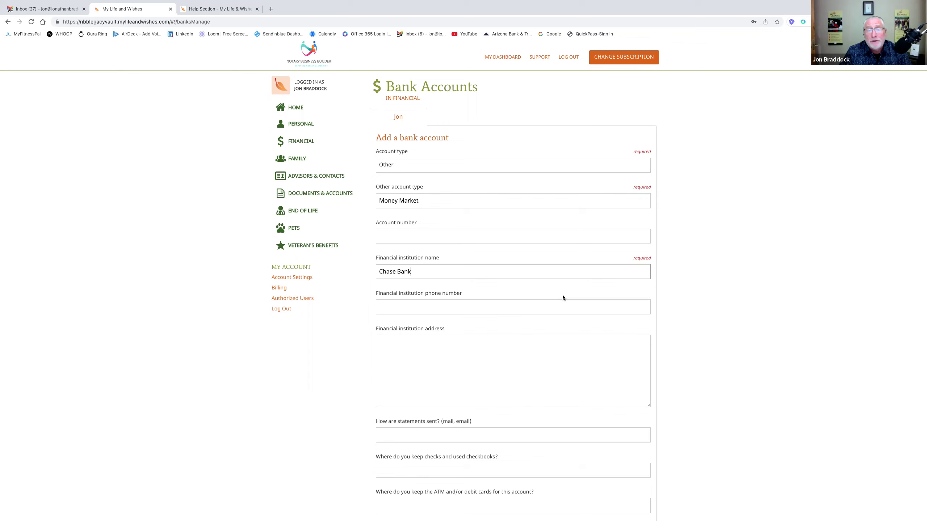
- Scroll through the bank account form and cancel it, discarding the unfinished entry
{"action": "scroll", "coordinate": [696, 284], "scroll_direction": "down", "scroll_amount": 2}
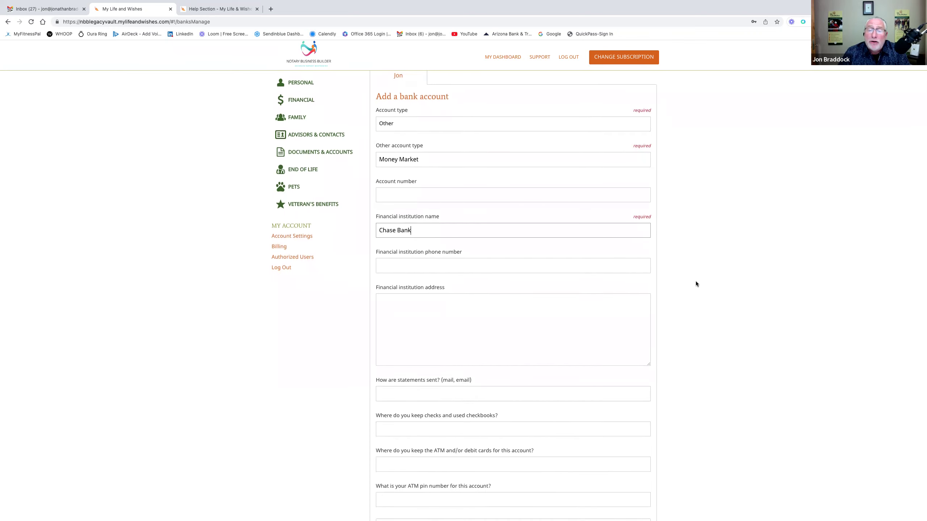
{"action": "scroll", "coordinate": [696, 284], "scroll_direction": "down", "scroll_amount": 1}
{"action": "scroll", "coordinate": [696, 285], "scroll_direction": "down", "scroll_amount": 2}
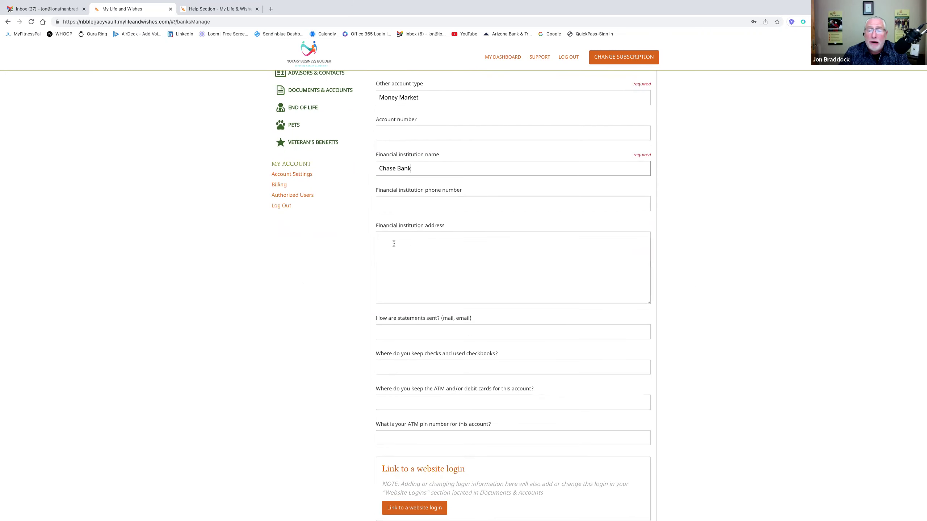
{"action": "scroll", "coordinate": [512, 243], "scroll_direction": "down", "scroll_amount": 4}
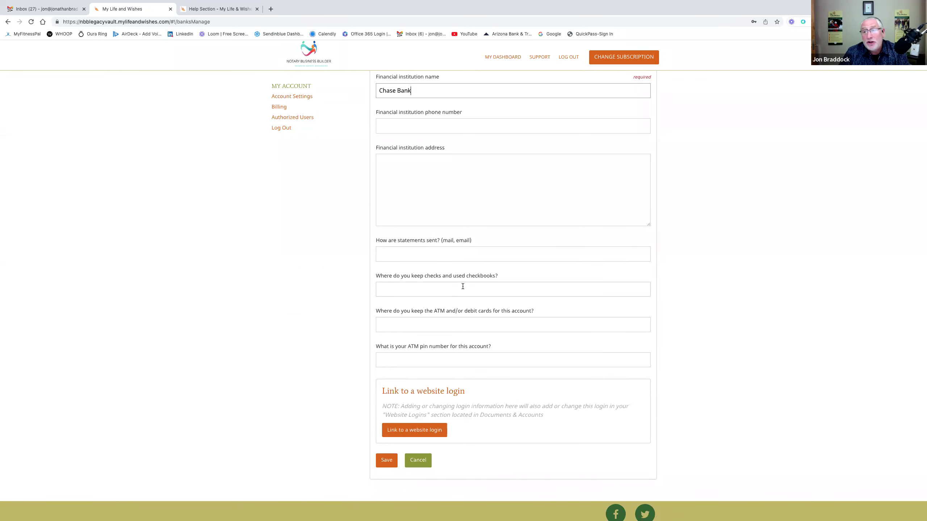
{"action": "scroll", "coordinate": [463, 286], "scroll_direction": "down", "scroll_amount": 1}
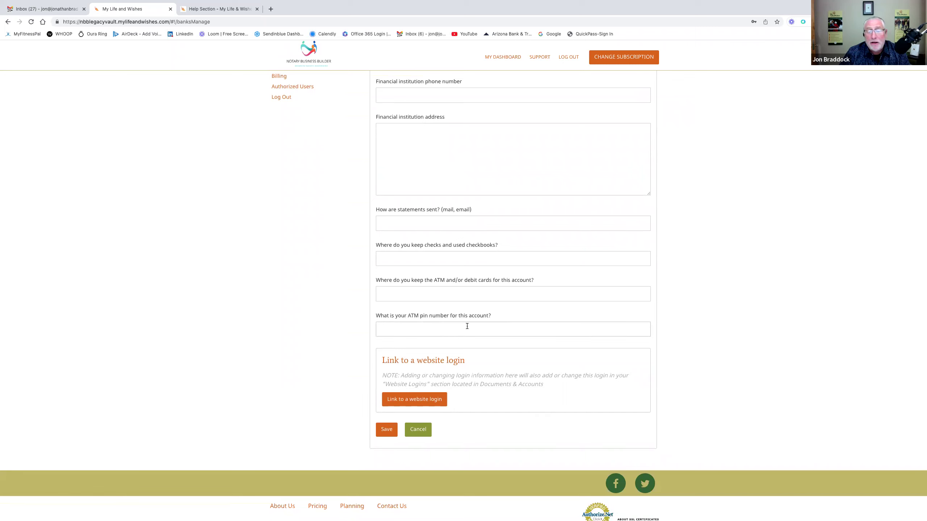
{"action": "left_click", "coordinate": [432, 401]}
{"action": "scroll", "coordinate": [432, 399], "scroll_direction": "down", "scroll_amount": 6}
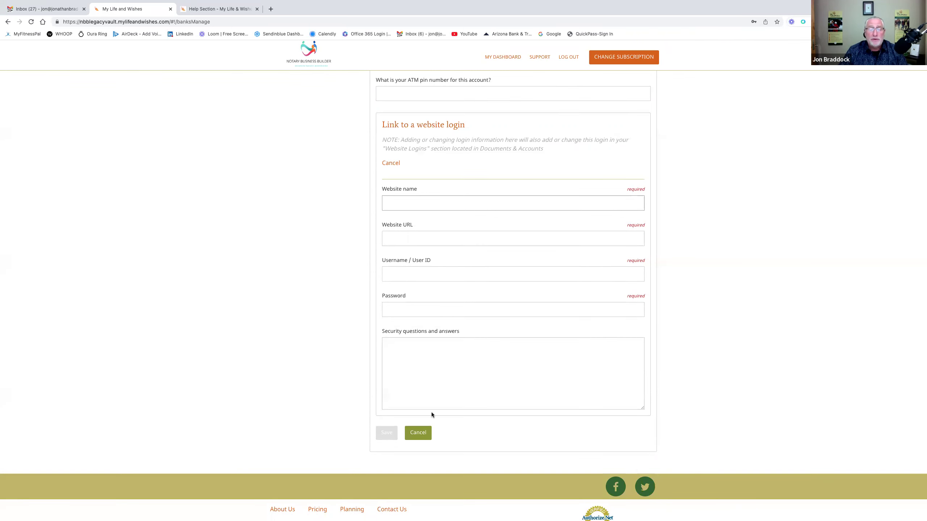
{"action": "left_click", "coordinate": [421, 428]}
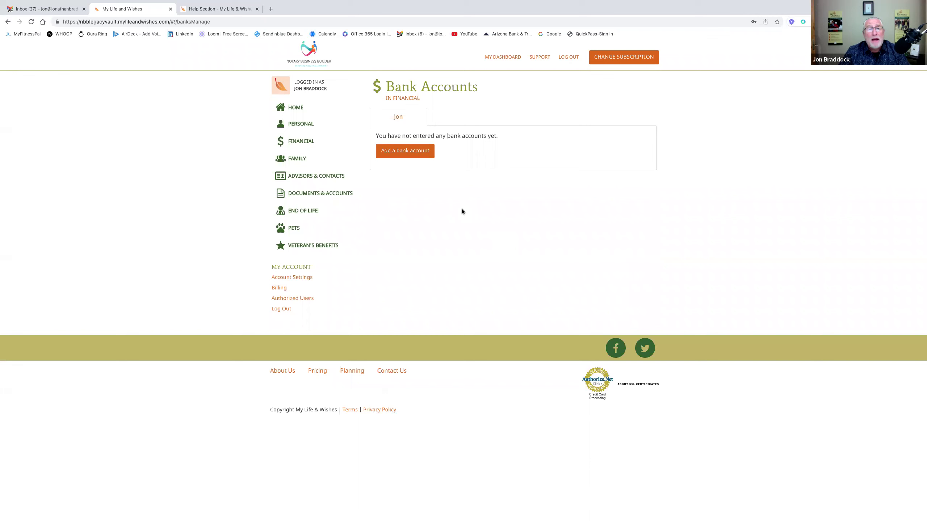
- From the Financial overview, open Loans and start a new loan with loan type Other
{"action": "left_click", "coordinate": [408, 98]}
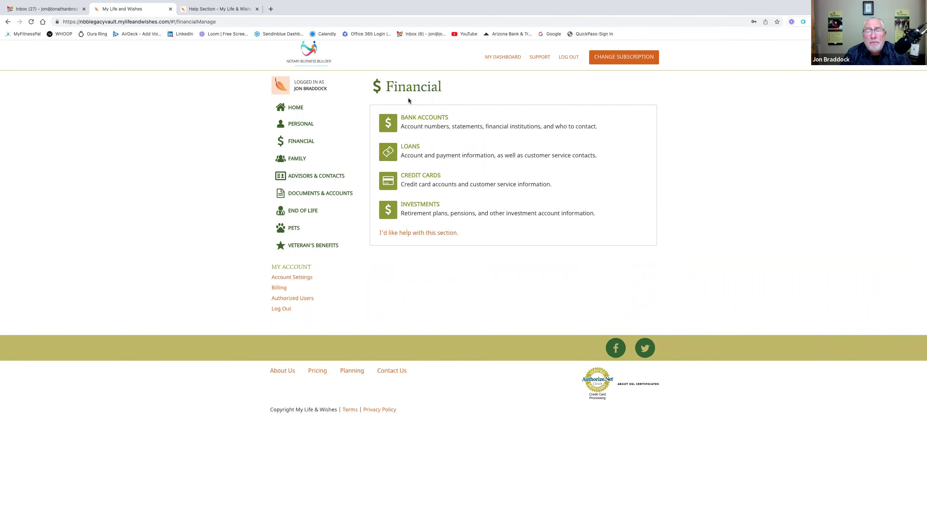
{"action": "left_click", "coordinate": [428, 147]}
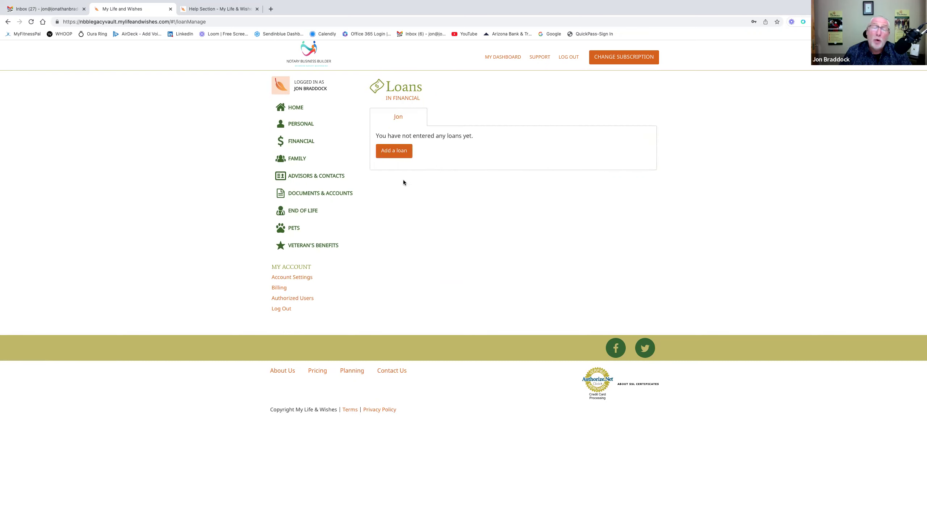
{"action": "left_click", "coordinate": [394, 151]}
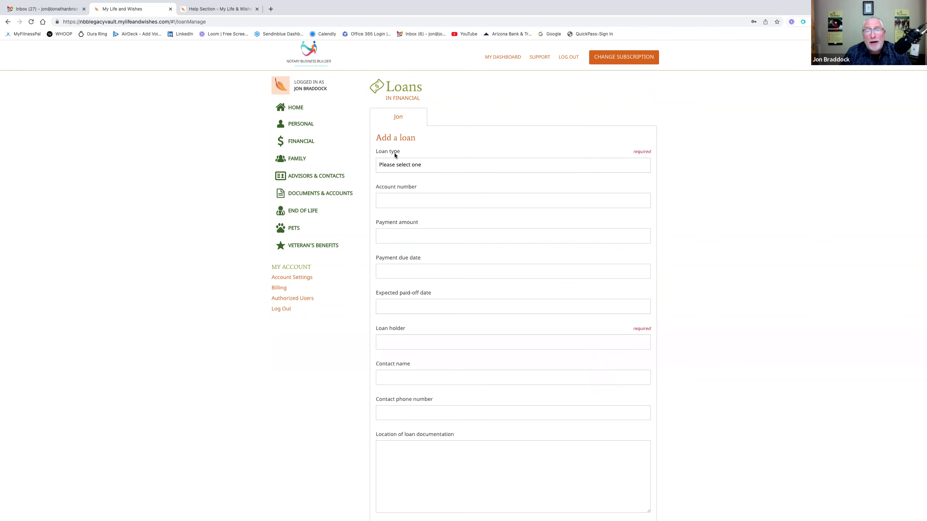
{"action": "left_click", "coordinate": [421, 162]}
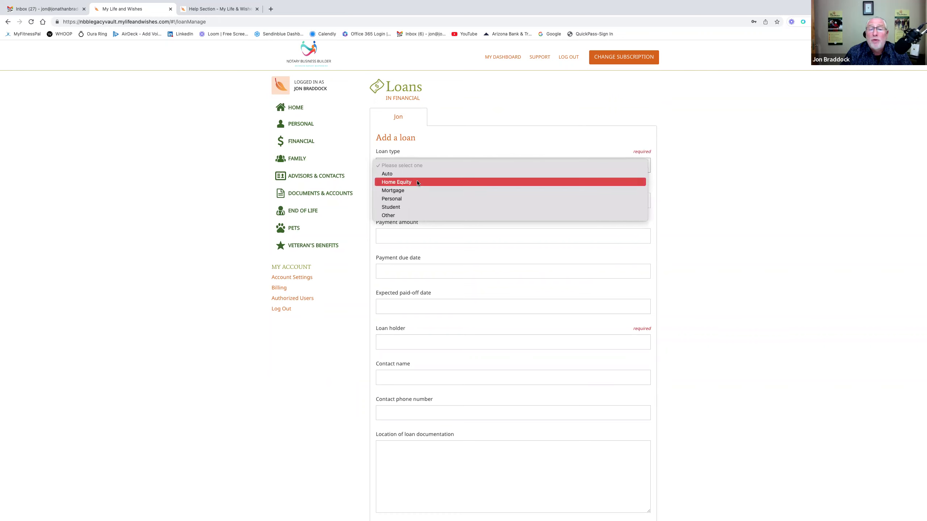
{"action": "left_click", "coordinate": [407, 216]}
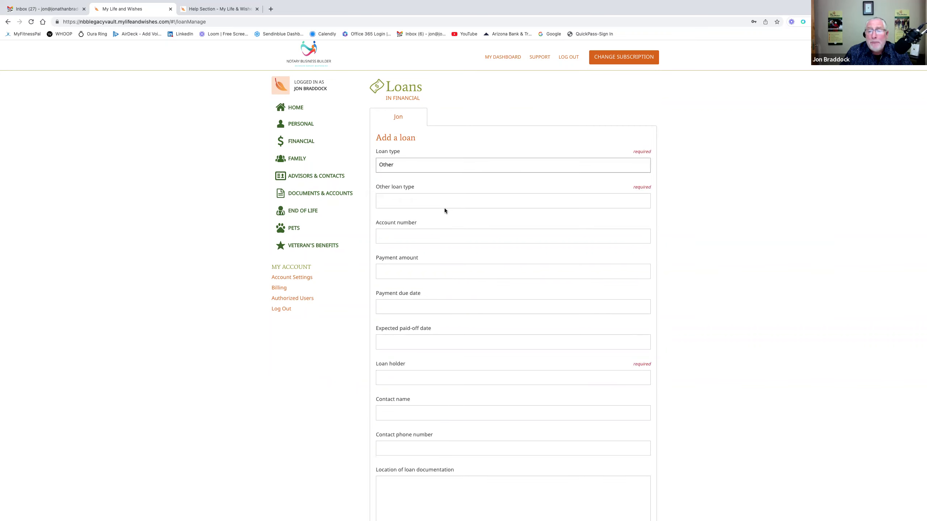
{"action": "scroll", "coordinate": [470, 205], "scroll_direction": "down", "scroll_amount": 2}
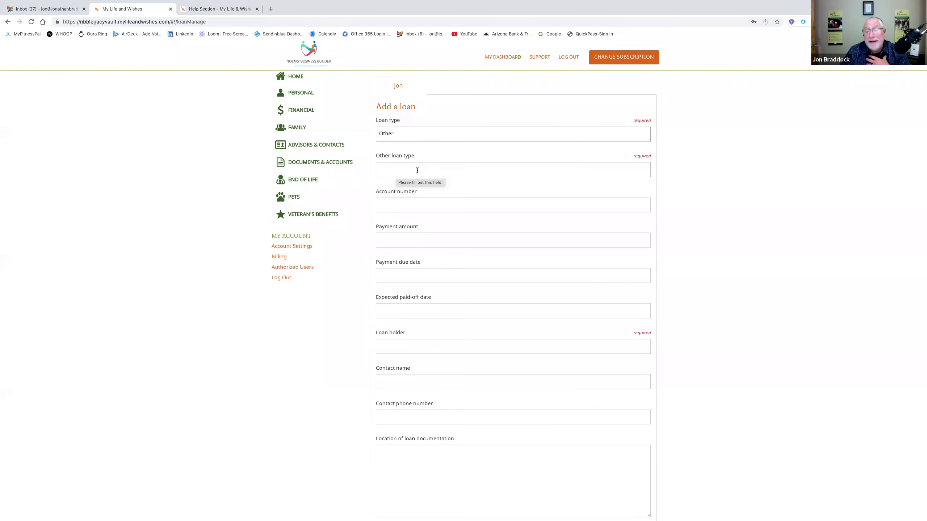
{"action": "scroll", "coordinate": [447, 229], "scroll_direction": "down", "scroll_amount": 3}
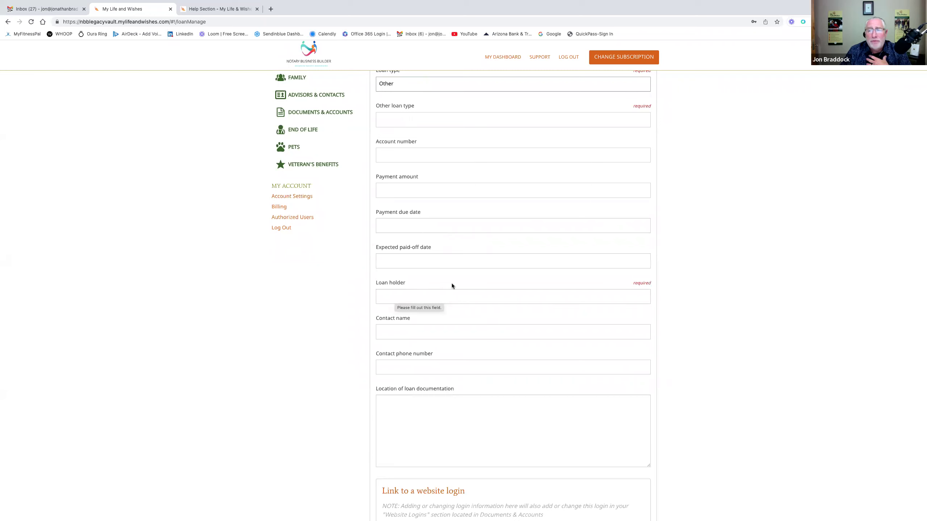
{"action": "scroll", "coordinate": [452, 285], "scroll_direction": "down", "scroll_amount": 3}
{"action": "scroll", "coordinate": [452, 287], "scroll_direction": "up", "scroll_amount": 5}
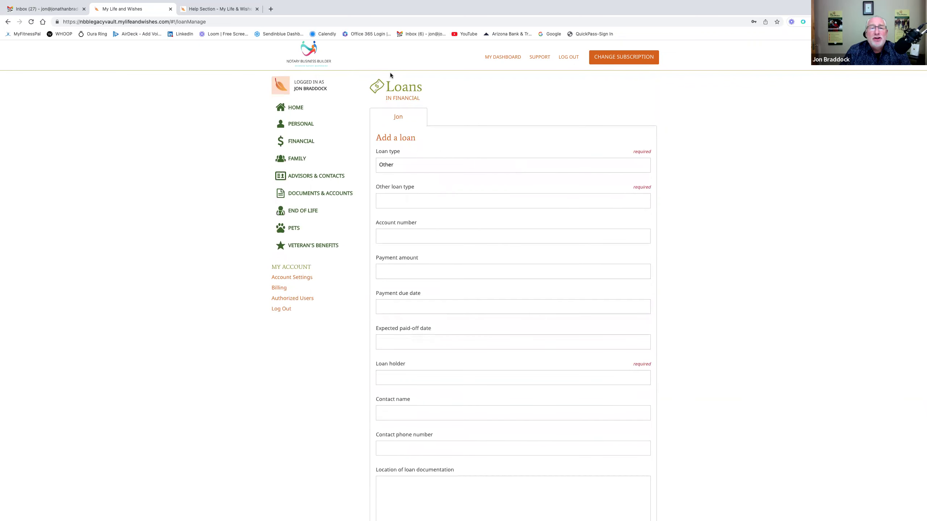
- Leave the loan form for the Financial overview, discarding the unsaved loan
{"action": "left_click", "coordinate": [399, 99]}
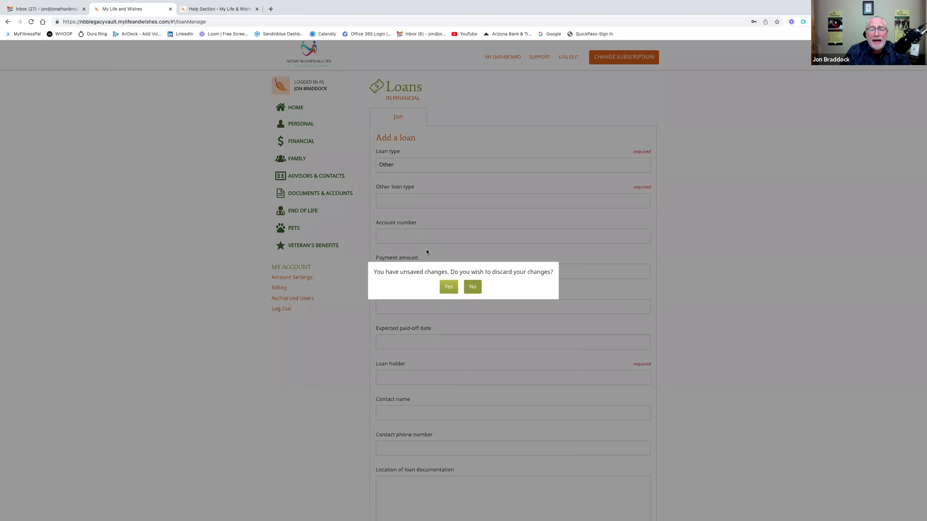
{"action": "left_click", "coordinate": [447, 287]}
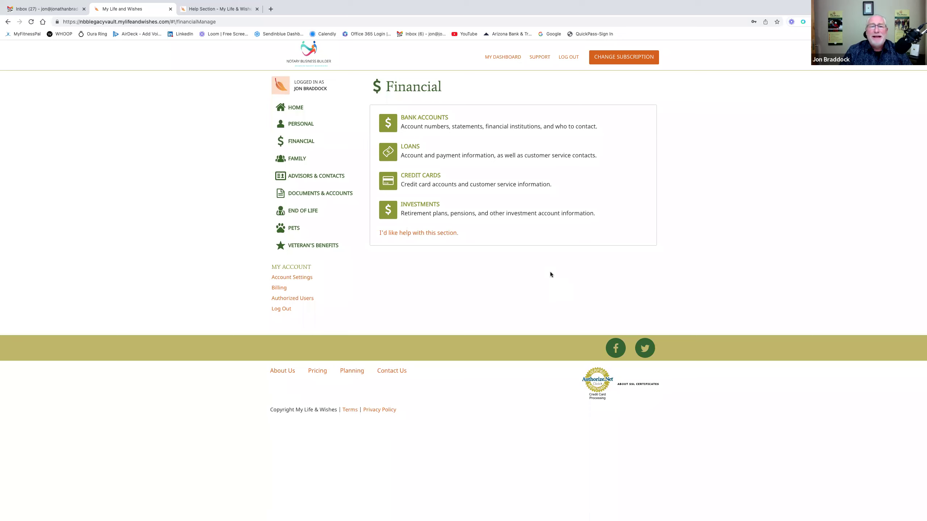
- Save a new MasterCard credit card issued by Park Bank, with the cardholder's name
{"action": "left_click", "coordinate": [443, 181]}
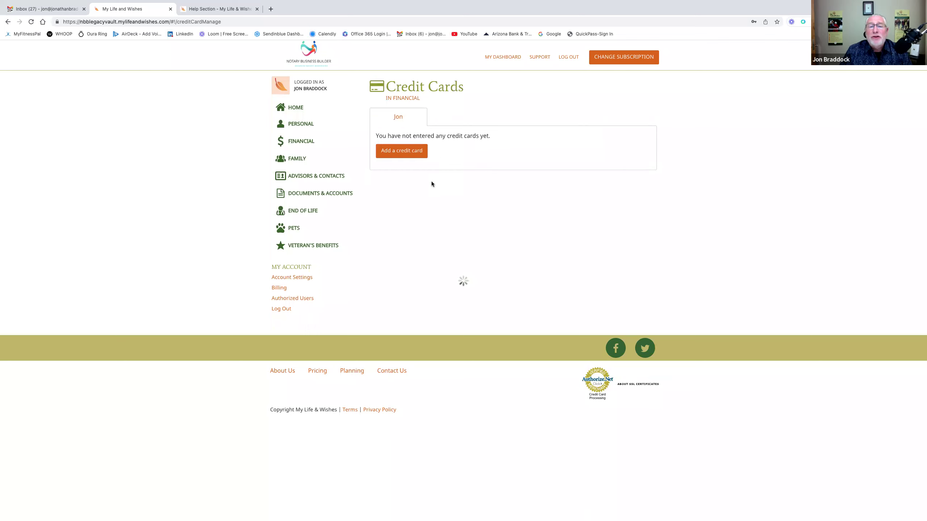
{"action": "left_click", "coordinate": [416, 153]}
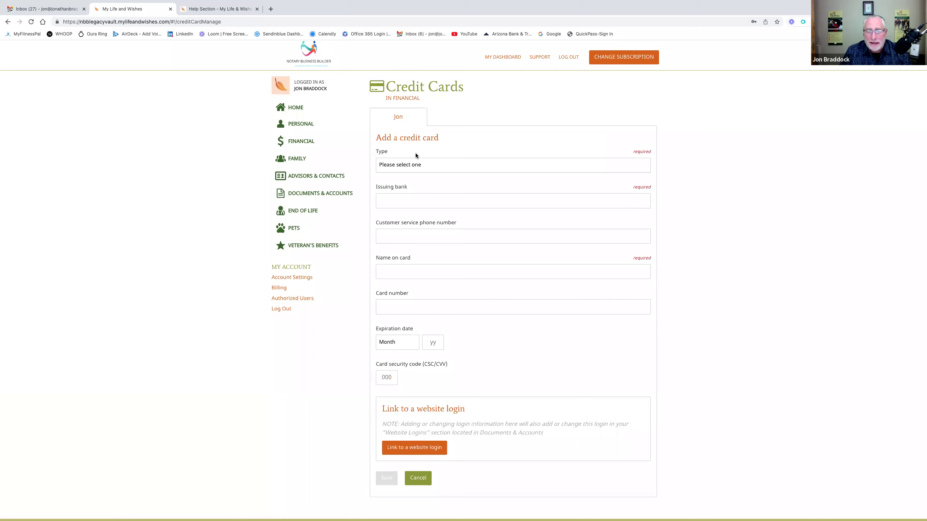
{"action": "left_click", "coordinate": [451, 164]}
{"action": "left_click", "coordinate": [445, 182]}
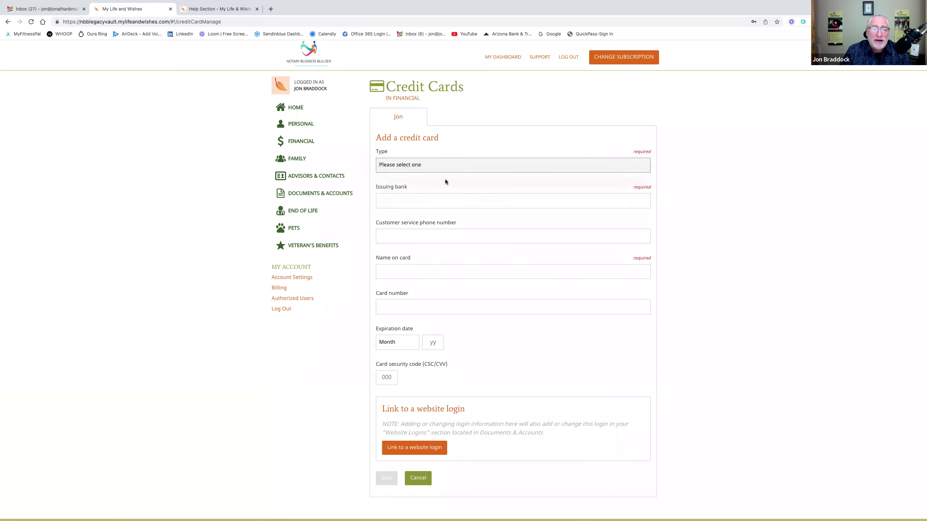
{"action": "left_click", "coordinate": [434, 200]}
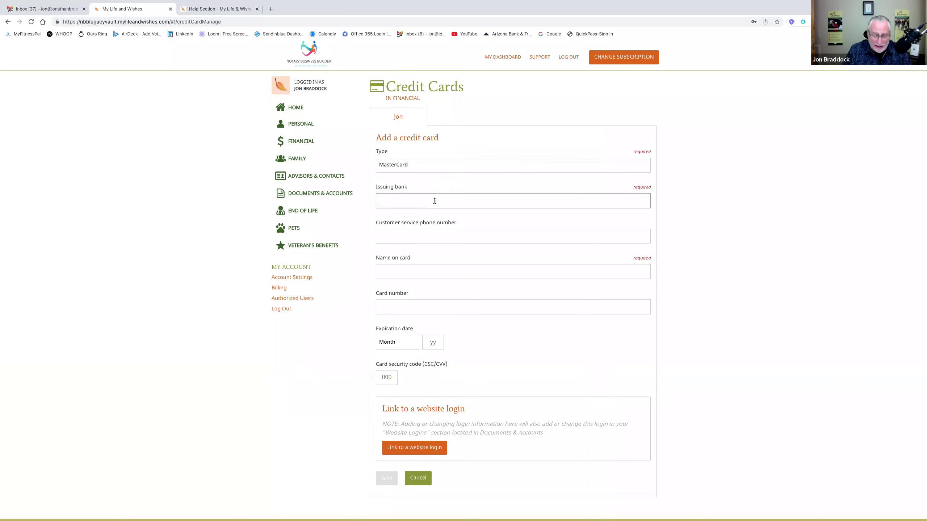
{"action": "type", "text": "Park Bank"}
{"action": "left_click", "coordinate": [462, 270]}
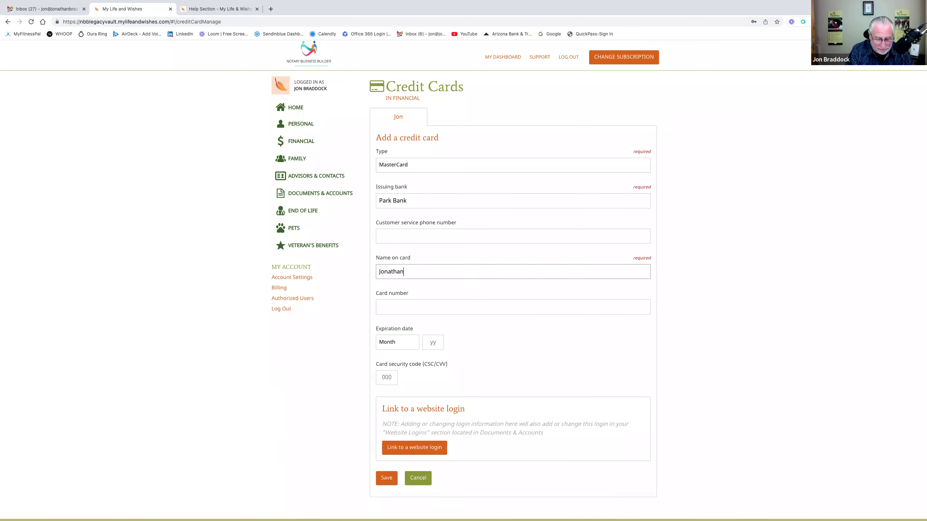
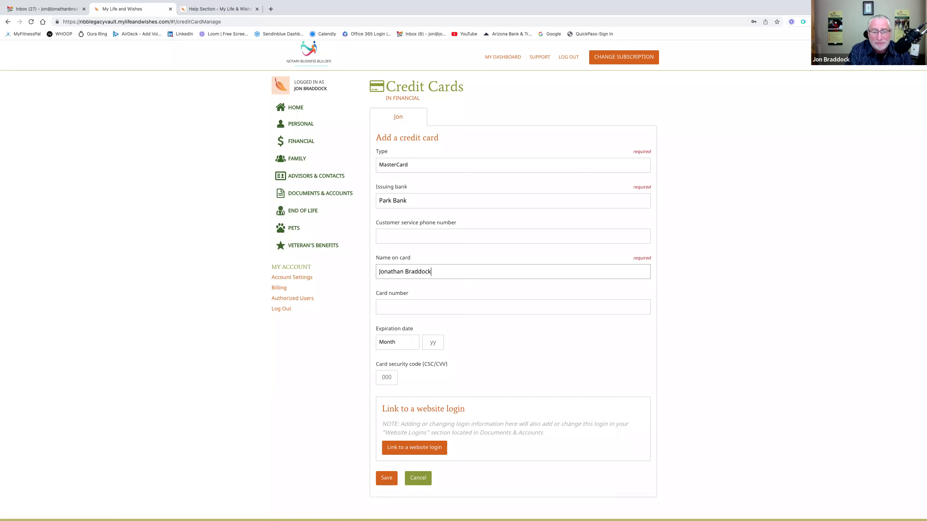
{"action": "scroll", "coordinate": [620, 334], "scroll_direction": "down", "scroll_amount": 2}
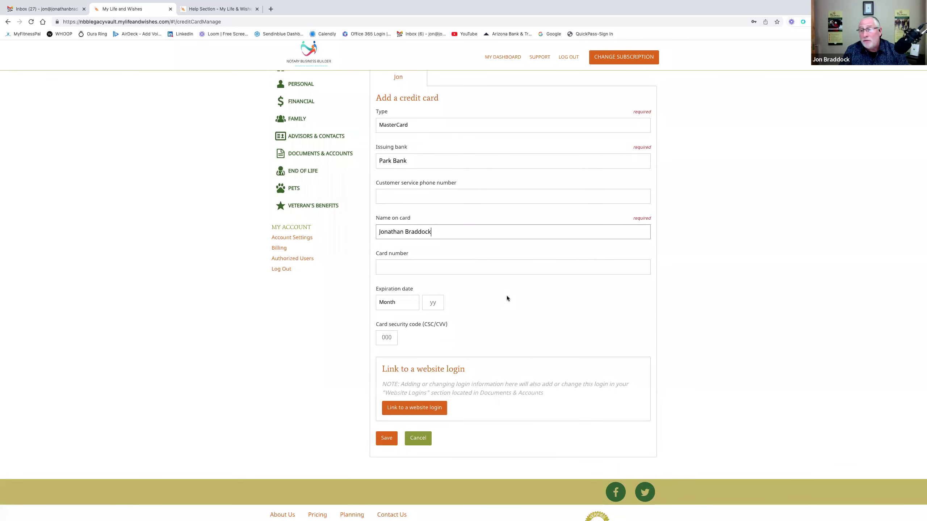
{"action": "left_click", "coordinate": [381, 440]}
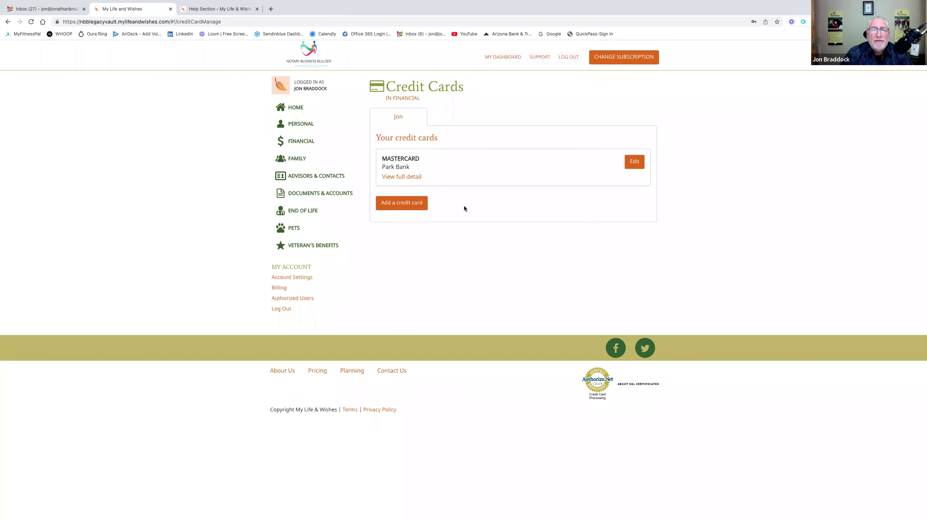
- Open Investments and save a new investment named 'IRA' held at 'LPL Financial'
{"action": "left_click", "coordinate": [412, 99]}
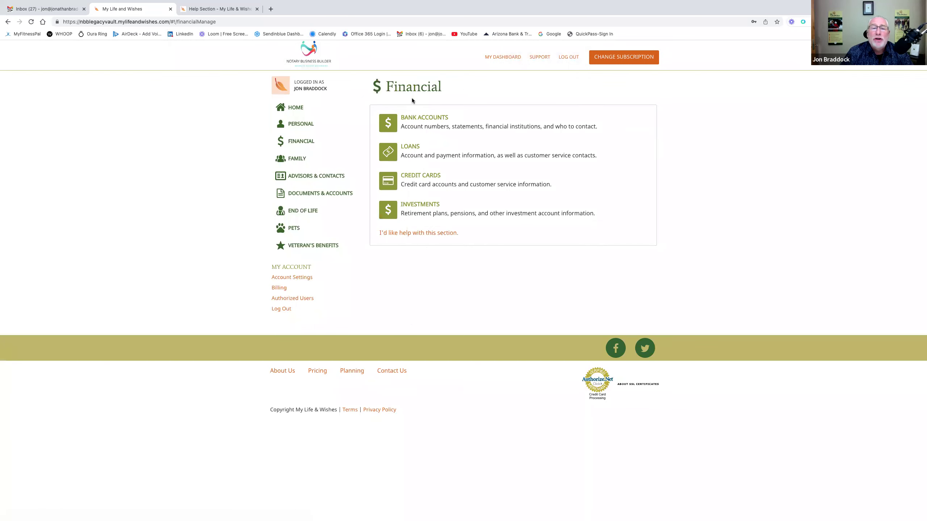
{"action": "left_click", "coordinate": [423, 207]}
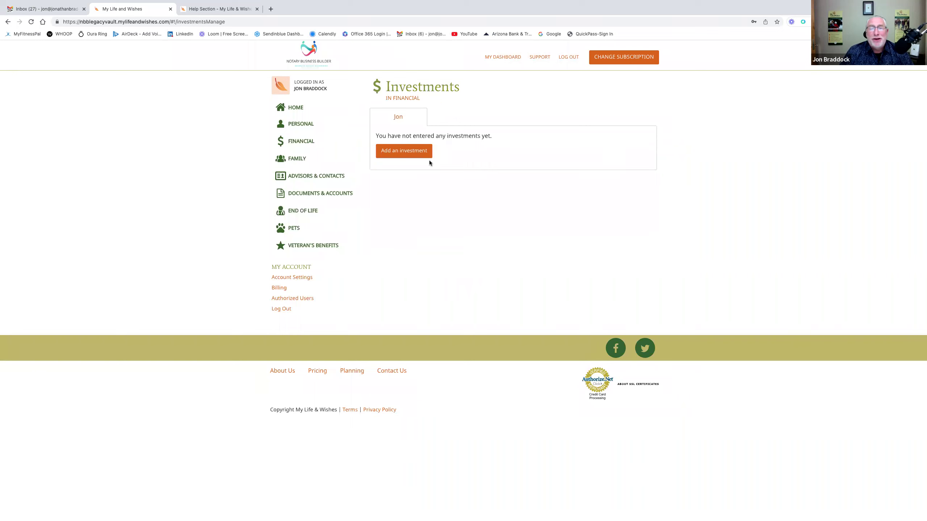
{"action": "left_click", "coordinate": [419, 156]}
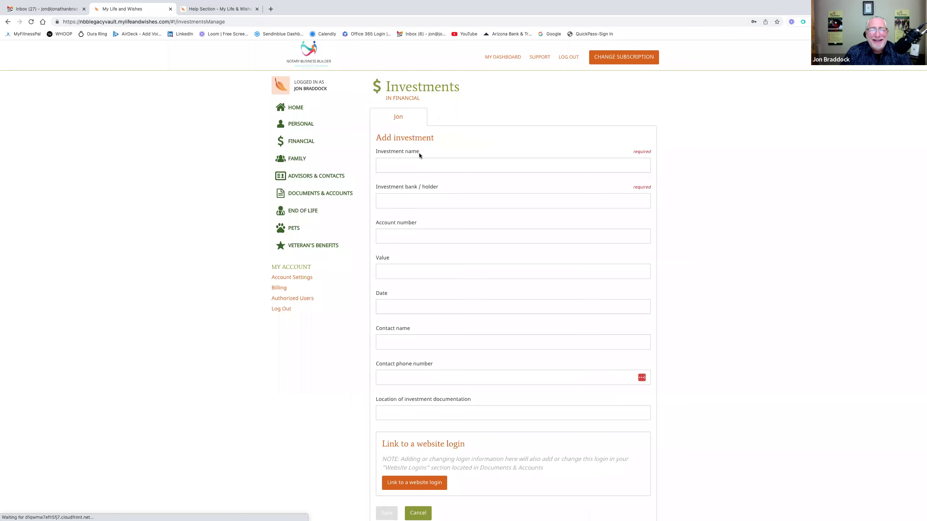
{"action": "left_click", "coordinate": [405, 166]}
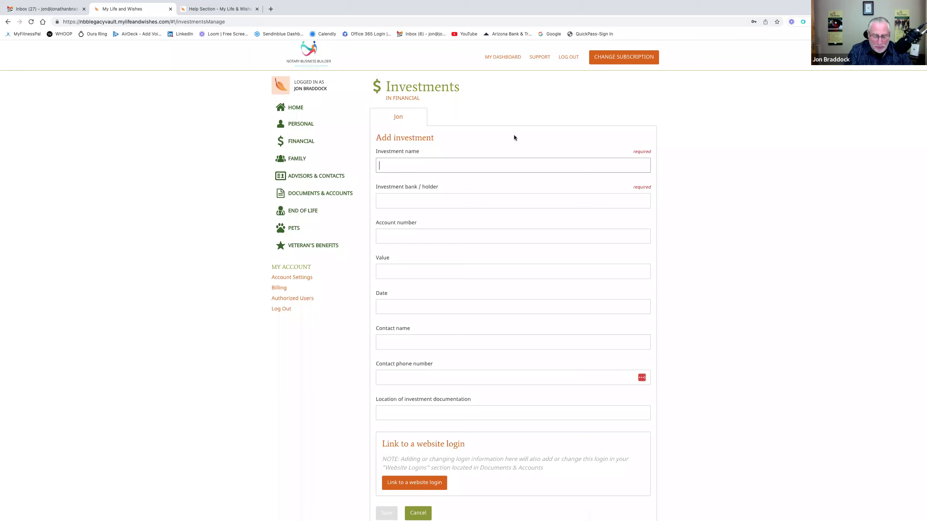
{"action": "type", "text": "IRA"}
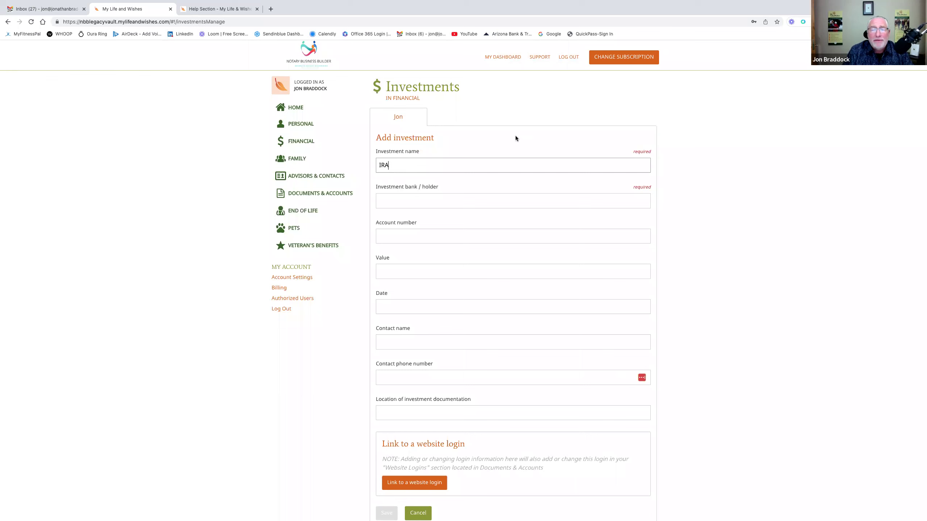
{"action": "left_click", "coordinate": [420, 200]}
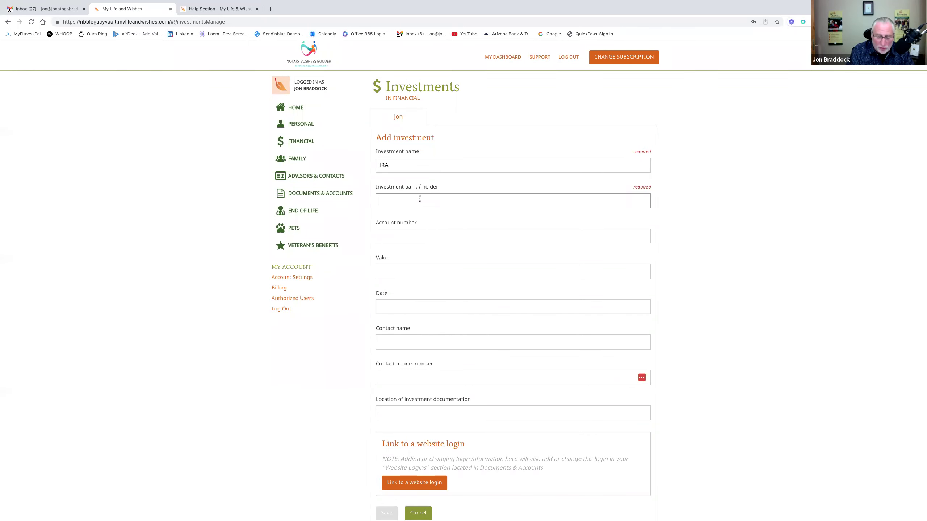
{"action": "type", "text": "LPL"}
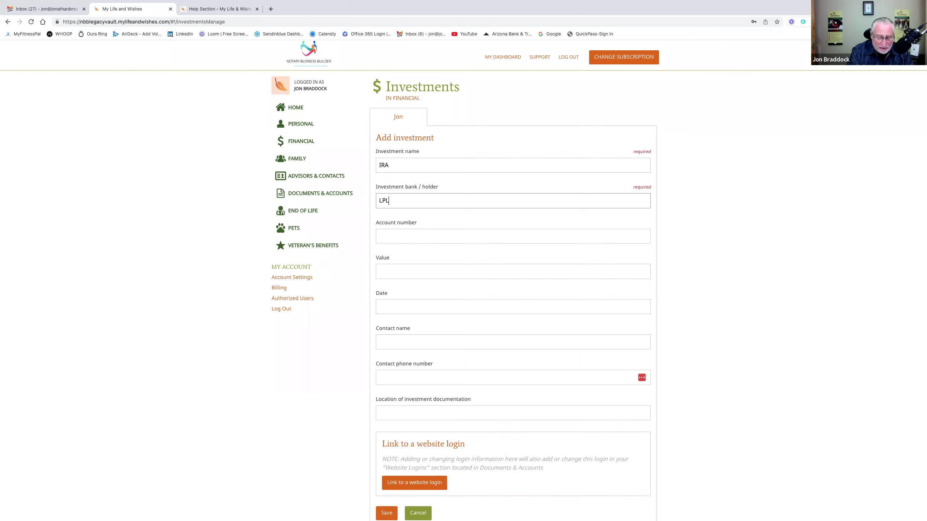
{"action": "type", "text": " Financial"}
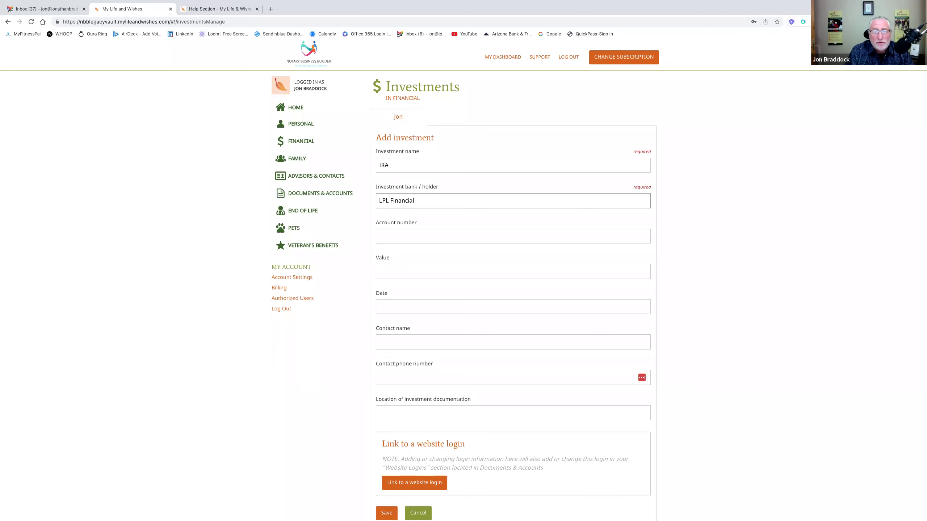
{"action": "scroll", "coordinate": [497, 323], "scroll_direction": "down", "scroll_amount": 3}
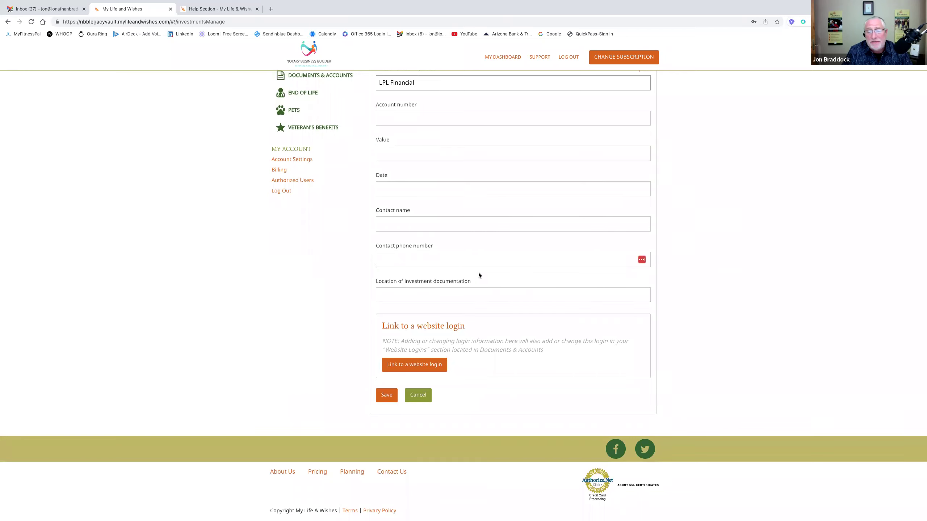
{"action": "scroll", "coordinate": [478, 272], "scroll_direction": "up", "scroll_amount": 3}
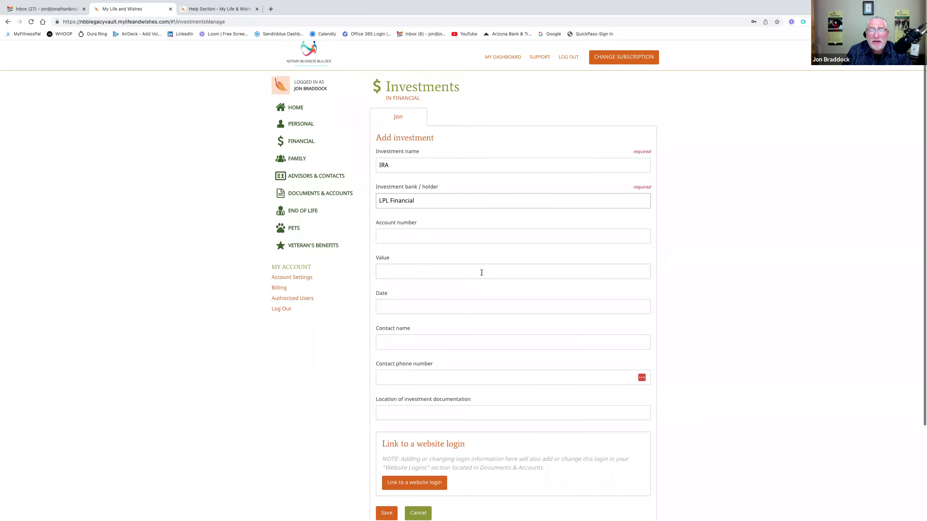
{"action": "scroll", "coordinate": [496, 270], "scroll_direction": "down", "scroll_amount": 3}
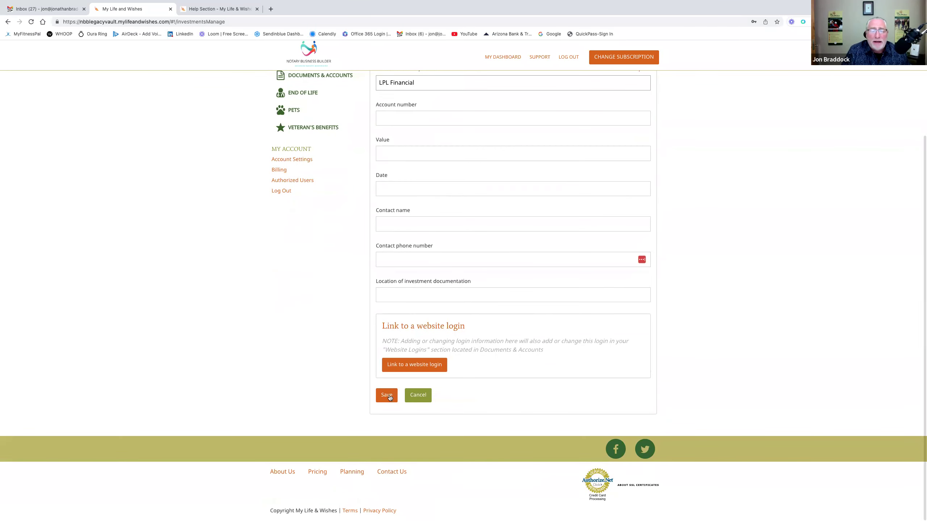
{"action": "left_click", "coordinate": [386, 392]}
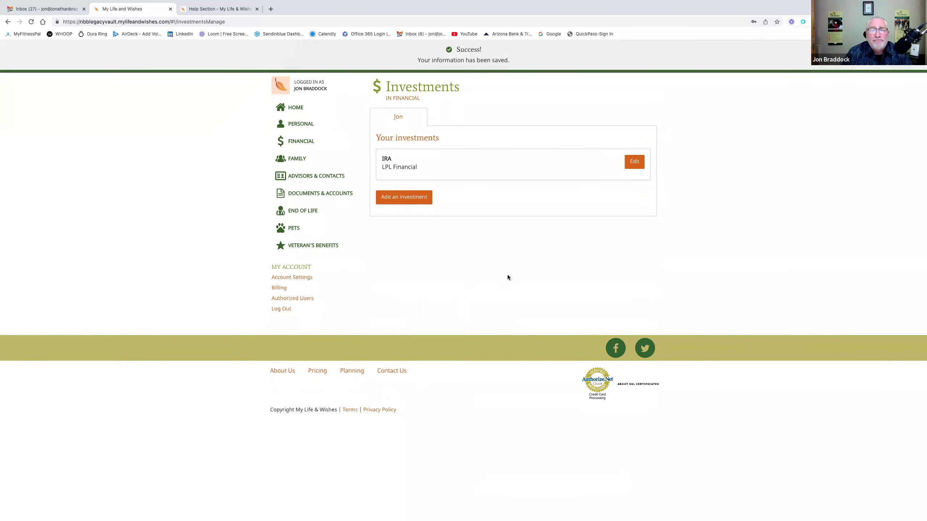
- Save a '401K' investment held by 'Principal Financial', then return to the Financial overview
{"action": "left_click", "coordinate": [414, 200]}
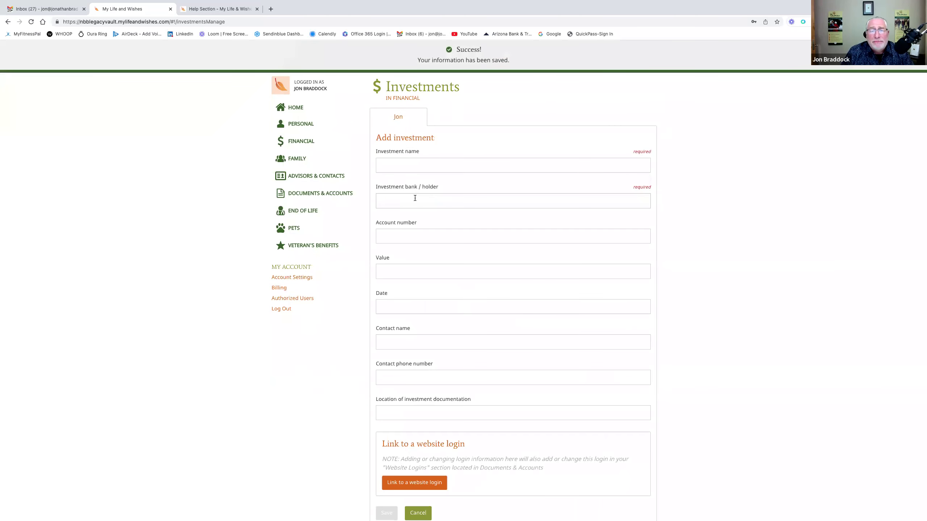
{"action": "left_click", "coordinate": [437, 168]}
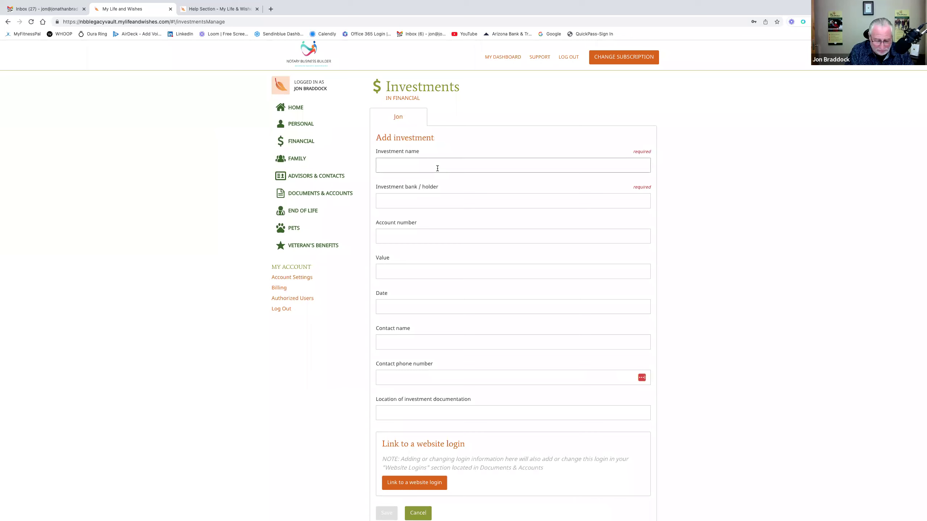
{"action": "type", "text": "401K"}
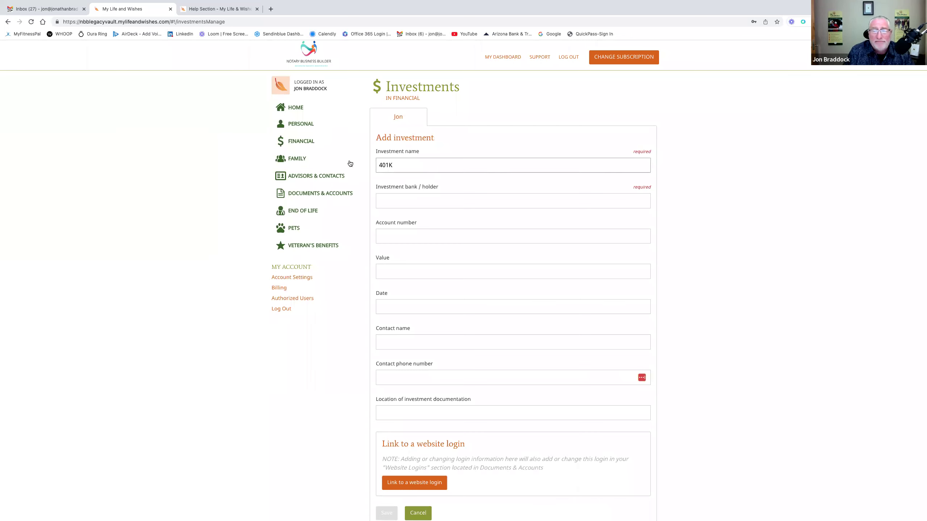
{"action": "left_click", "coordinate": [389, 199]}
{"action": "type", "text": "P"}
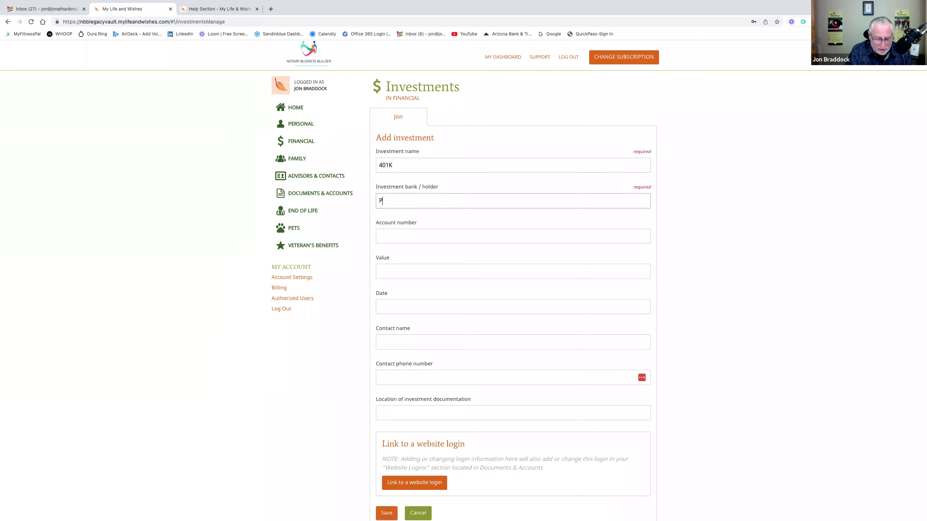
{"action": "type", "text": "rincipal Fin"}
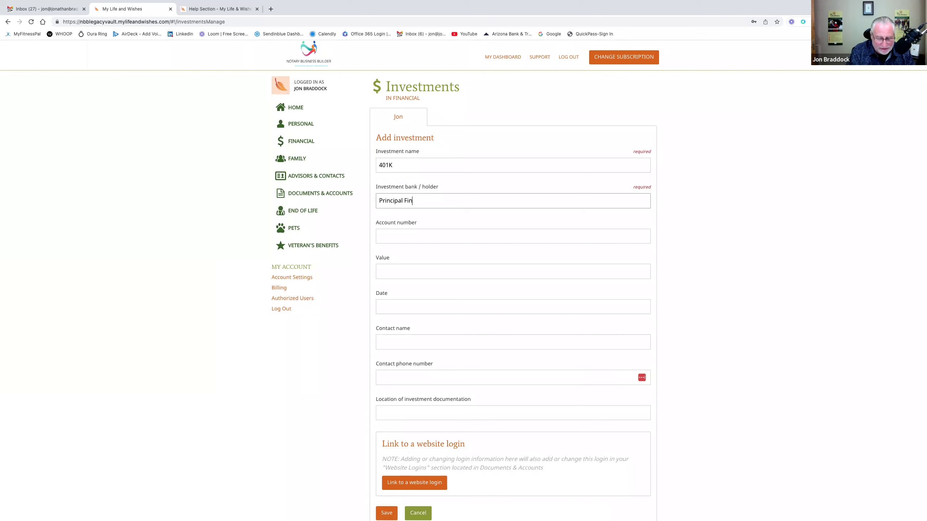
{"action": "type", "text": "ancial"}
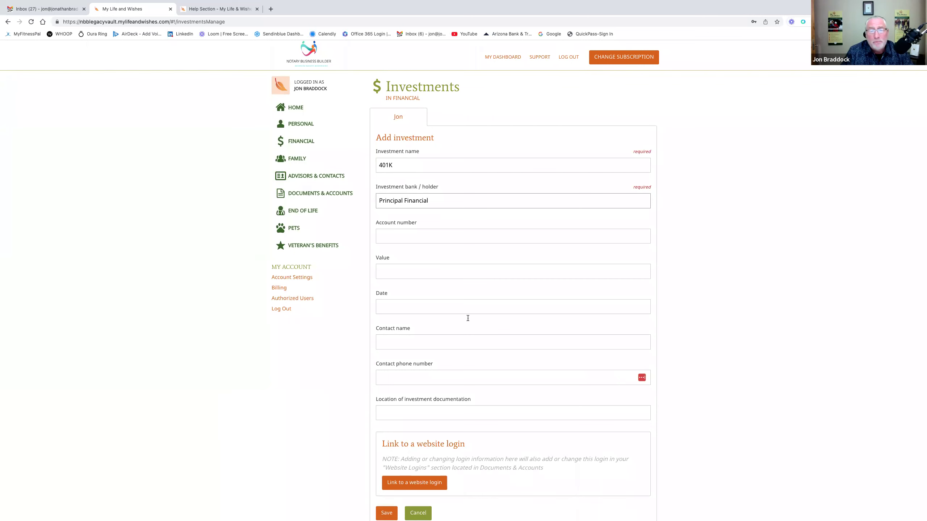
{"action": "scroll", "coordinate": [459, 322], "scroll_direction": "down", "scroll_amount": 3}
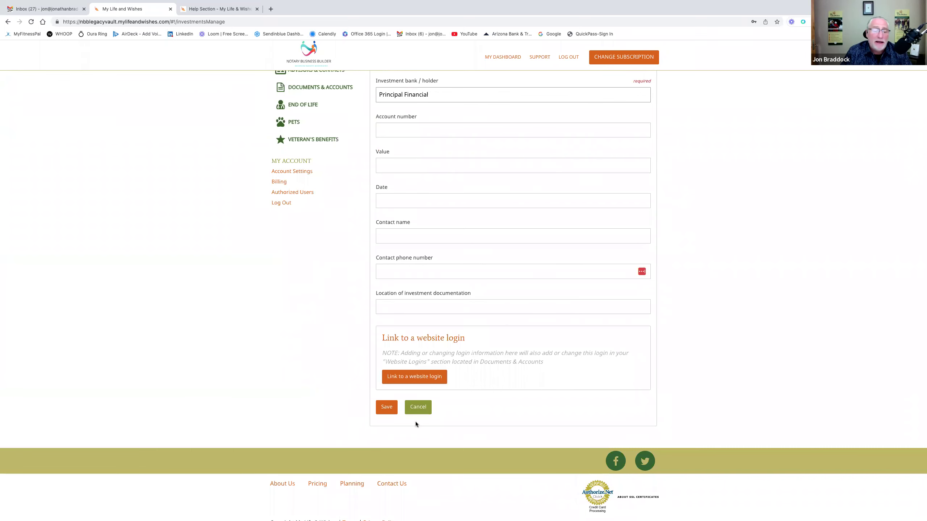
{"action": "left_click", "coordinate": [385, 409]}
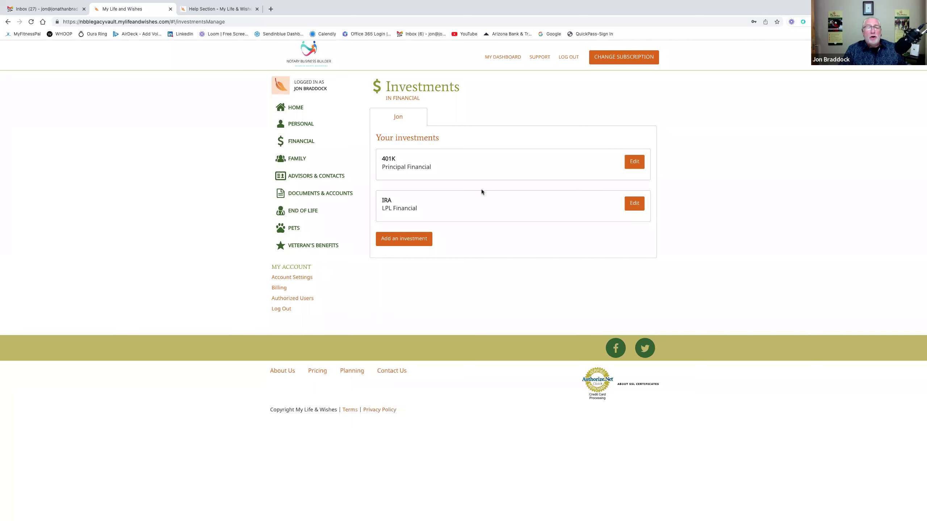
{"action": "left_click", "coordinate": [413, 98]}
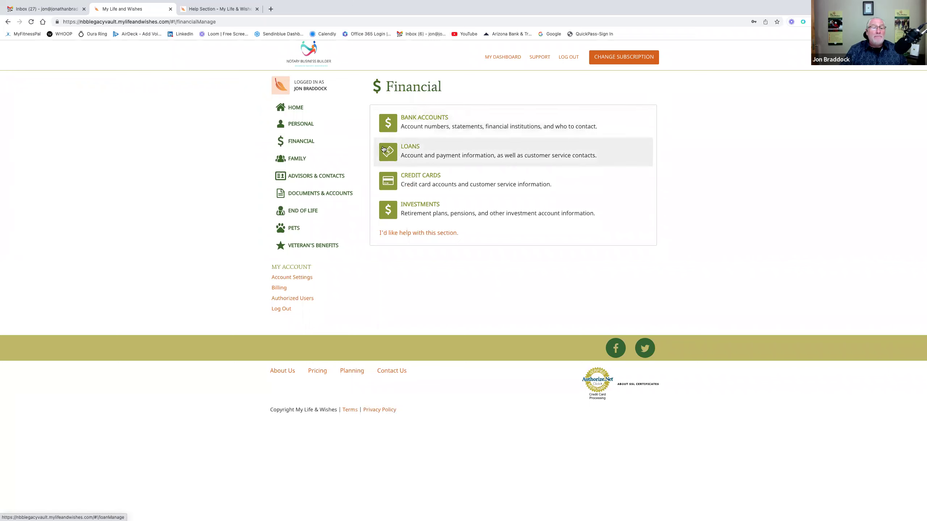
- Open Advisors & Contacts, then Advisors, and start a new advisor of type Attorney
{"action": "left_click", "coordinate": [331, 179]}
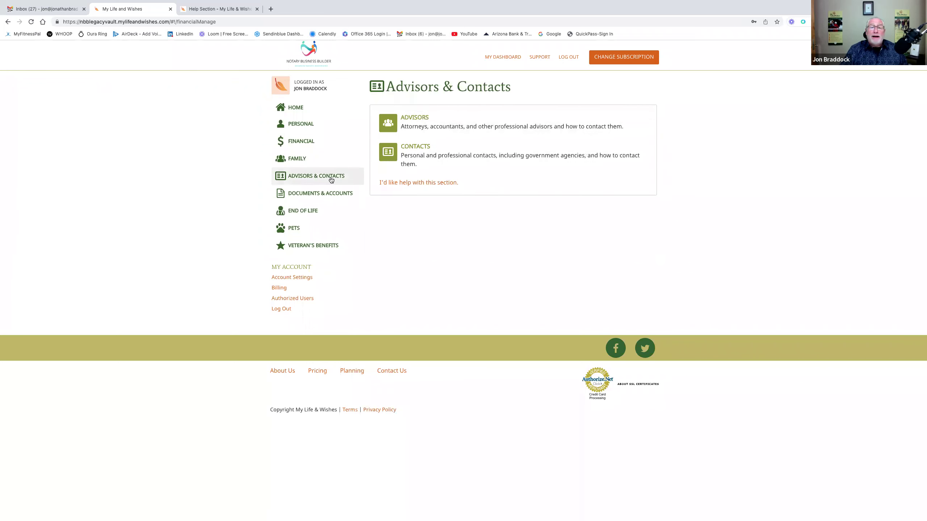
{"action": "left_click", "coordinate": [433, 124]}
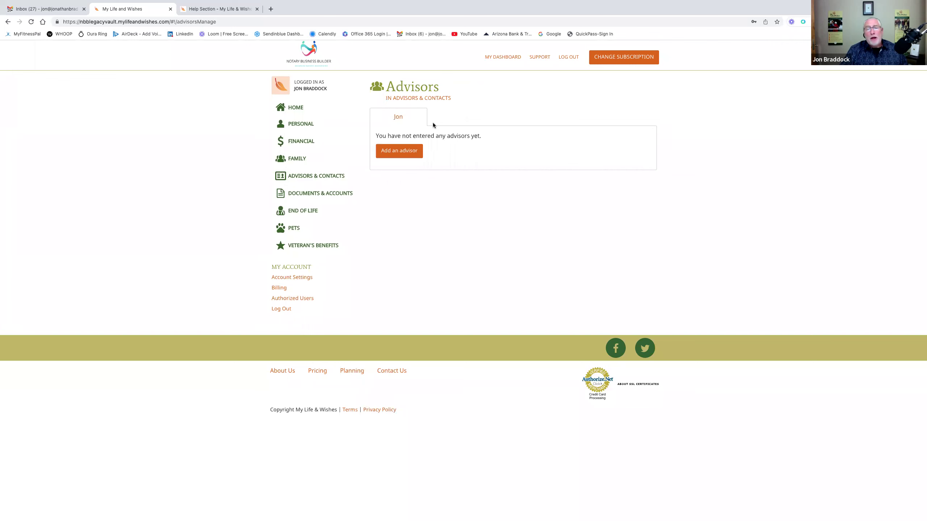
{"action": "left_click", "coordinate": [406, 154]}
{"action": "left_click", "coordinate": [428, 166]}
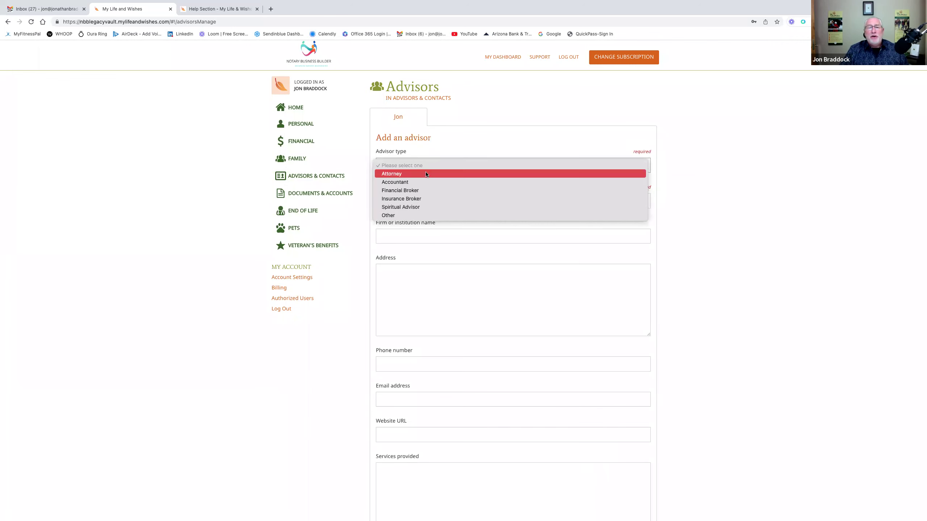
{"action": "left_click", "coordinate": [426, 172]}
- Enter the advisor's name and firm 'Smith Legacy Planning', save, and return to Advisors & Contacts
{"action": "left_click", "coordinate": [411, 200]}
{"action": "type", "text": "B"}
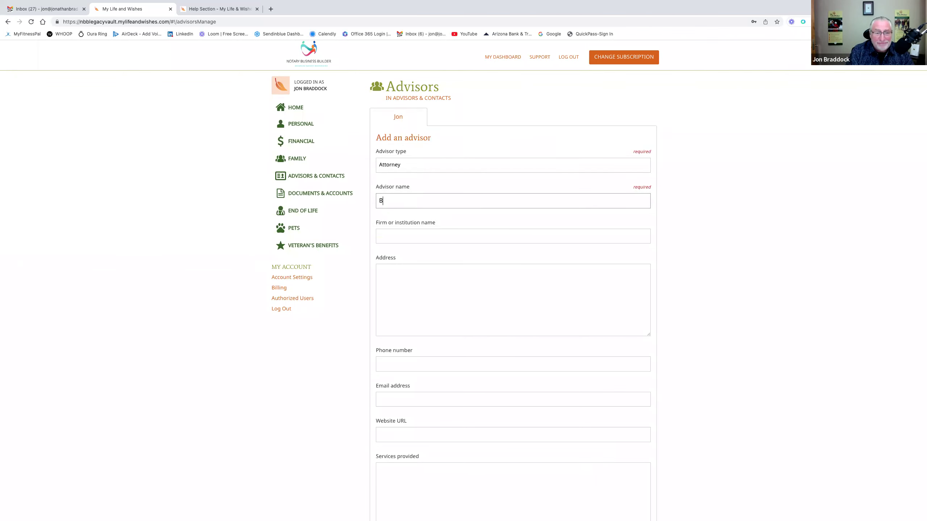
{"action": "type", "text": "ob Smith"}
{"action": "left_click", "coordinate": [407, 238]}
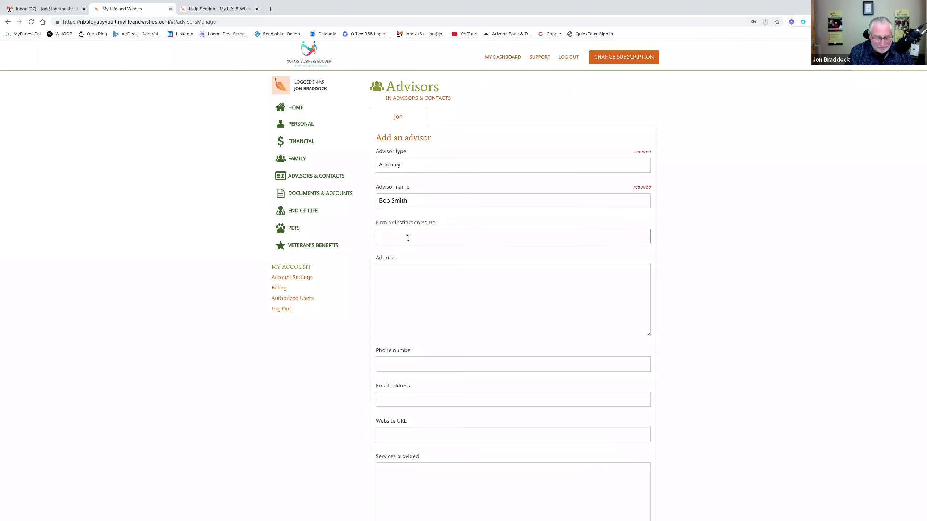
{"action": "type", "text": "Smith Legacy Planning"}
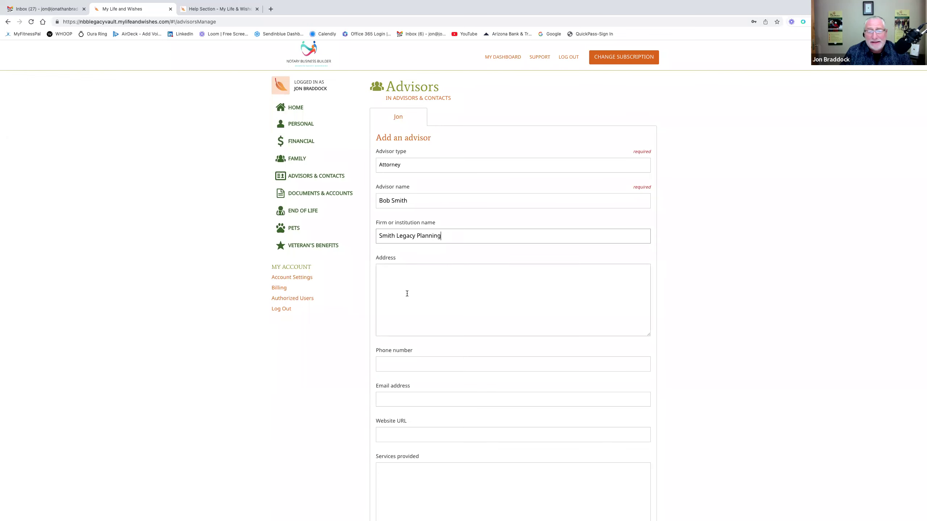
{"action": "scroll", "coordinate": [406, 292], "scroll_direction": "down", "scroll_amount": 3}
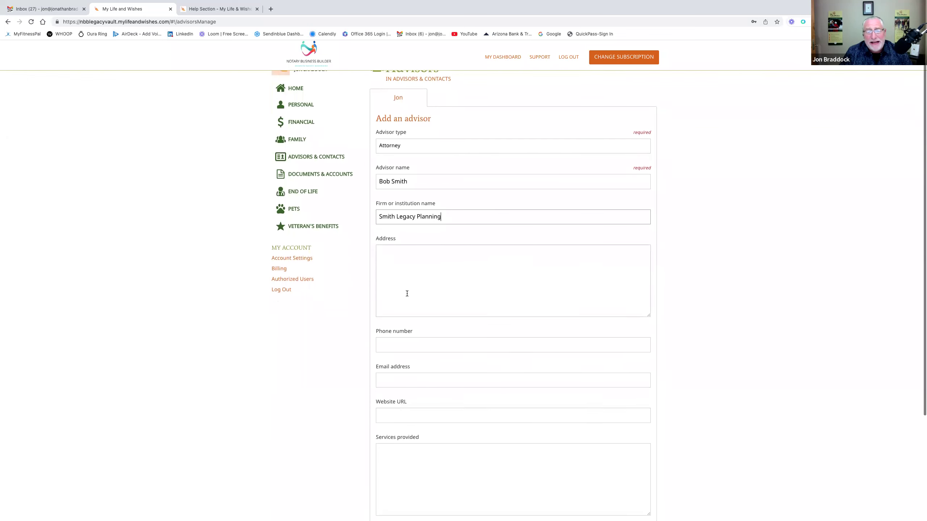
{"action": "scroll", "coordinate": [429, 300], "scroll_direction": "down", "scroll_amount": 1}
{"action": "scroll", "coordinate": [430, 300], "scroll_direction": "down", "scroll_amount": 1}
{"action": "scroll", "coordinate": [430, 299], "scroll_direction": "up", "scroll_amount": 2}
{"action": "scroll", "coordinate": [451, 251], "scroll_direction": "down", "scroll_amount": 3}
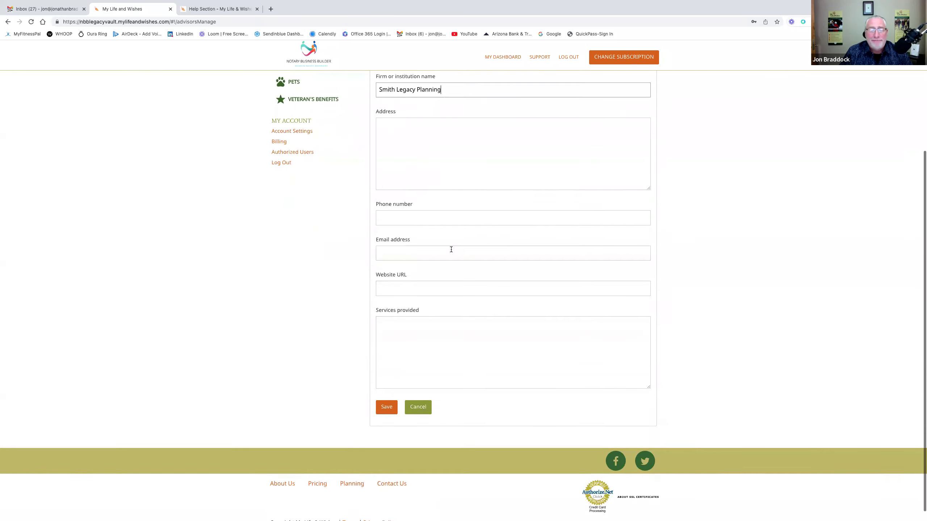
{"action": "left_click", "coordinate": [386, 393]}
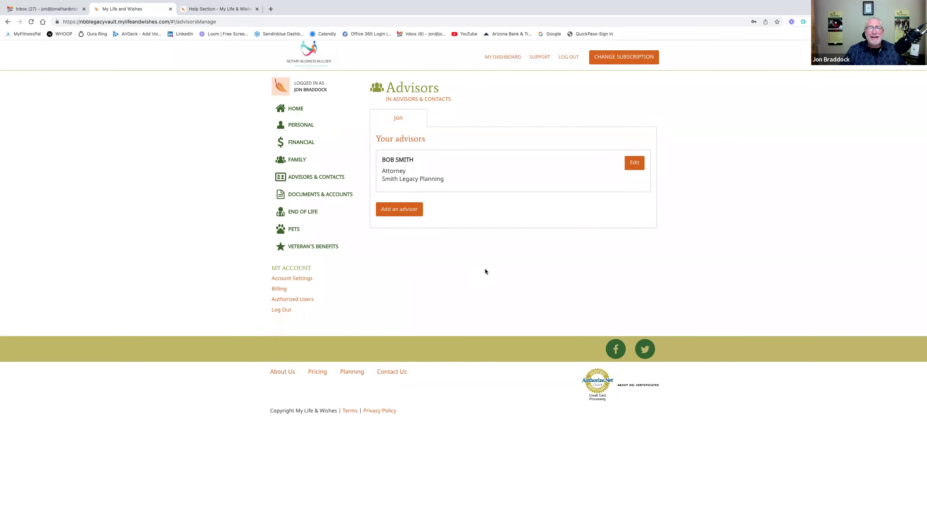
{"action": "left_click", "coordinate": [432, 99]}
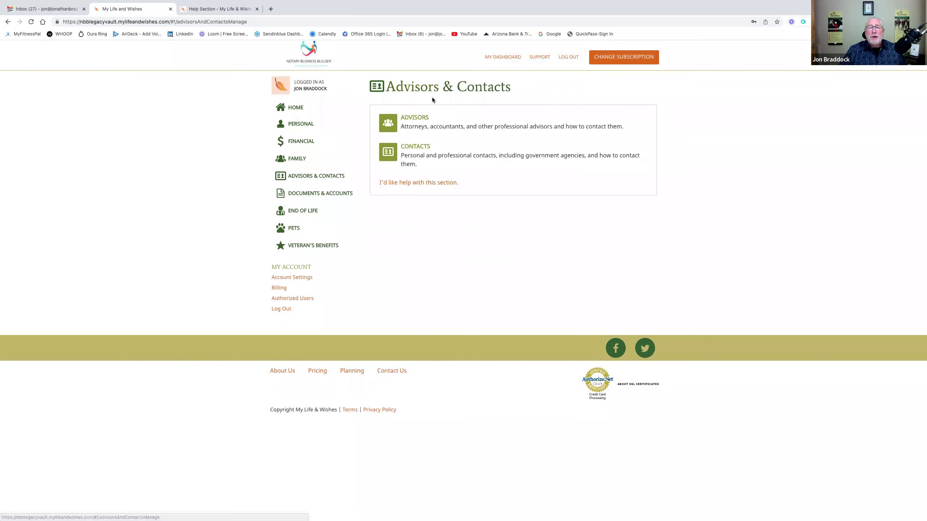
- Start an Other-type advisor entry and cancel it, leaving only the attorney listed
{"action": "left_click", "coordinate": [429, 123]}
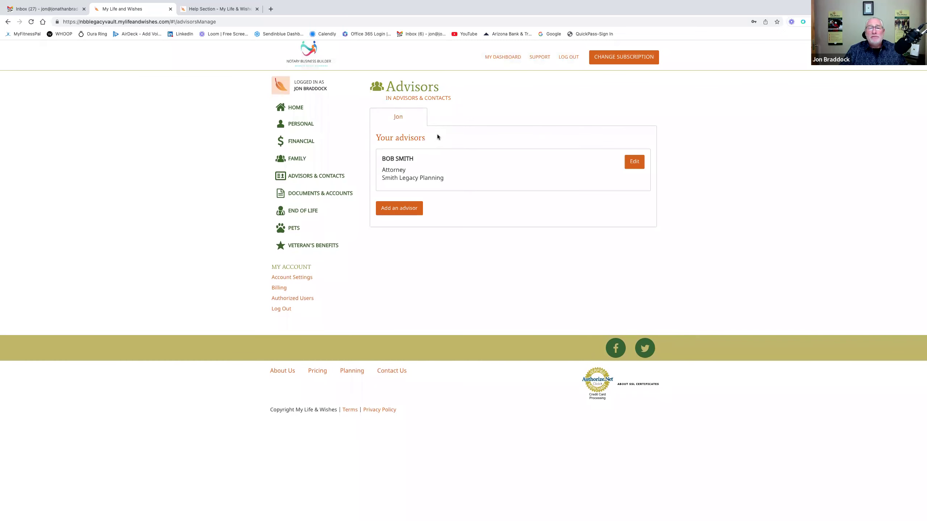
{"action": "left_click", "coordinate": [404, 207]}
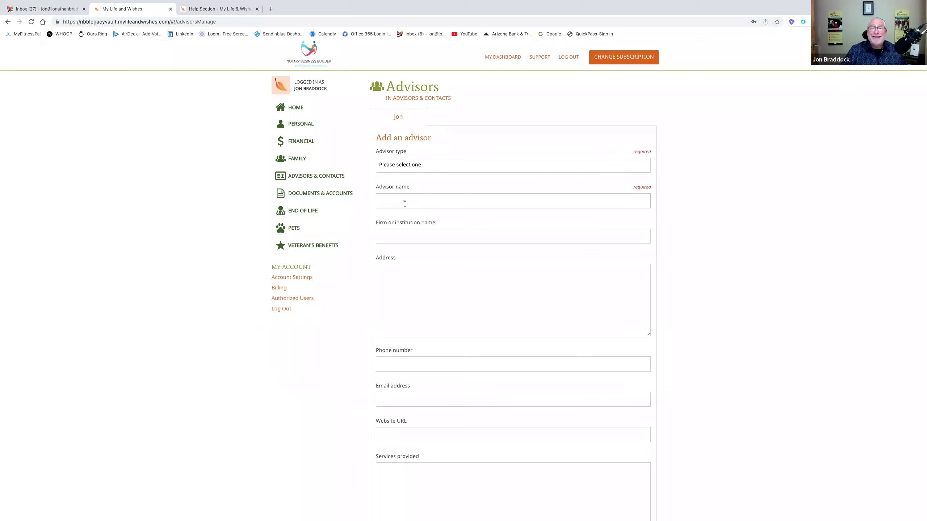
{"action": "left_click", "coordinate": [429, 167]}
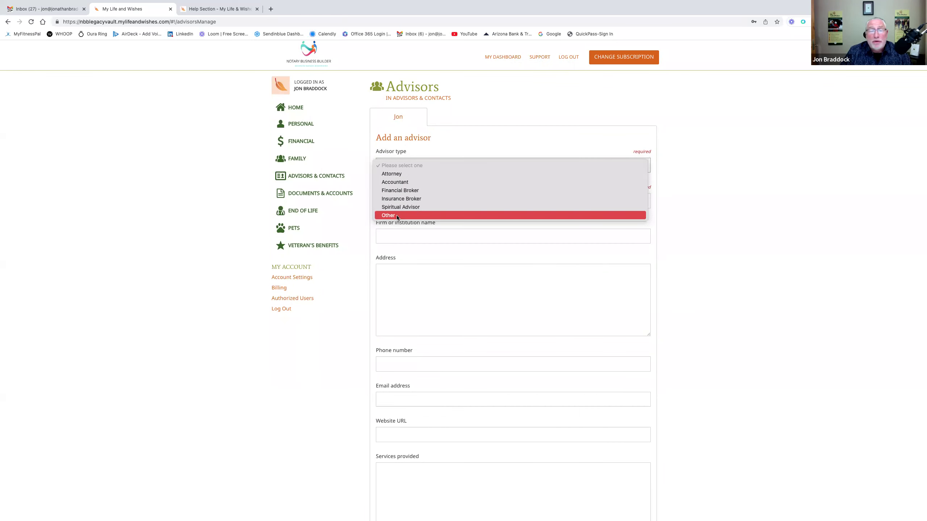
{"action": "left_click", "coordinate": [397, 215]}
{"action": "left_click", "coordinate": [401, 199]}
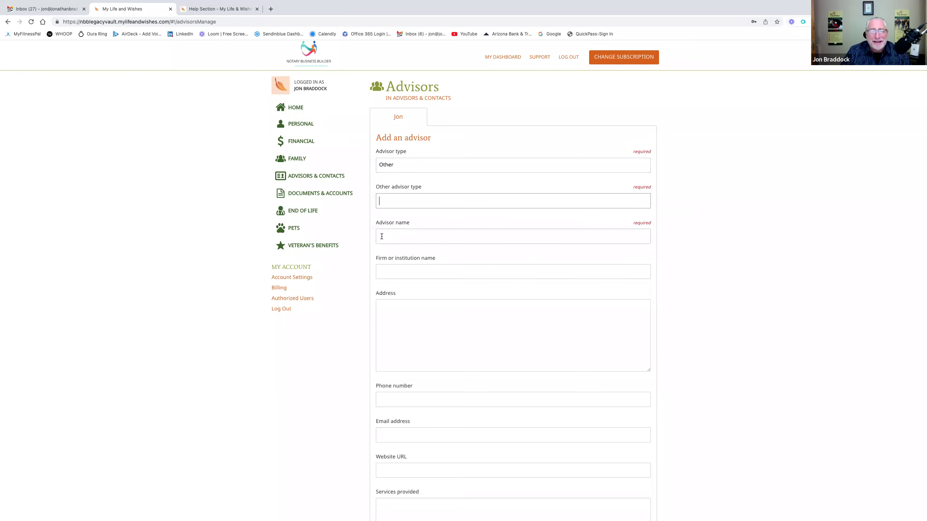
{"action": "scroll", "coordinate": [548, 229], "scroll_direction": "down", "scroll_amount": 2}
{"action": "scroll", "coordinate": [542, 258], "scroll_direction": "down", "scroll_amount": 3}
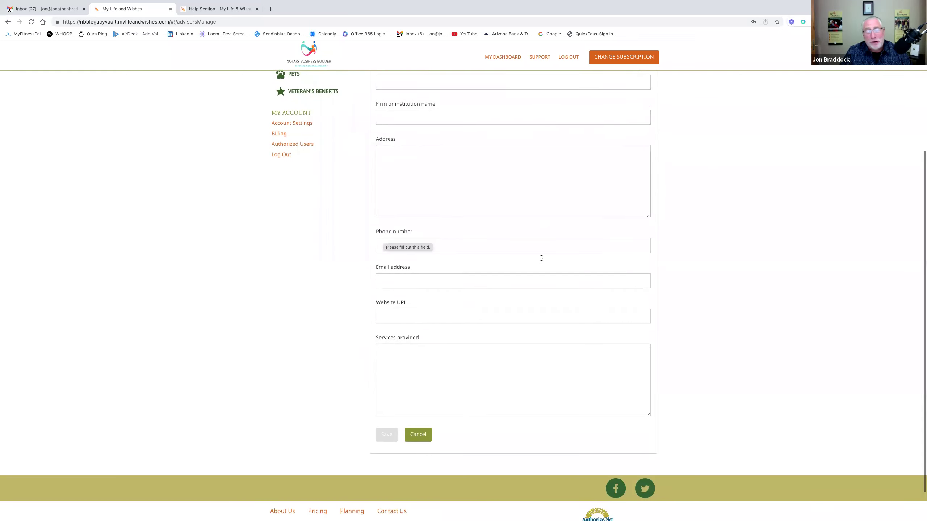
{"action": "left_click", "coordinate": [420, 436]}
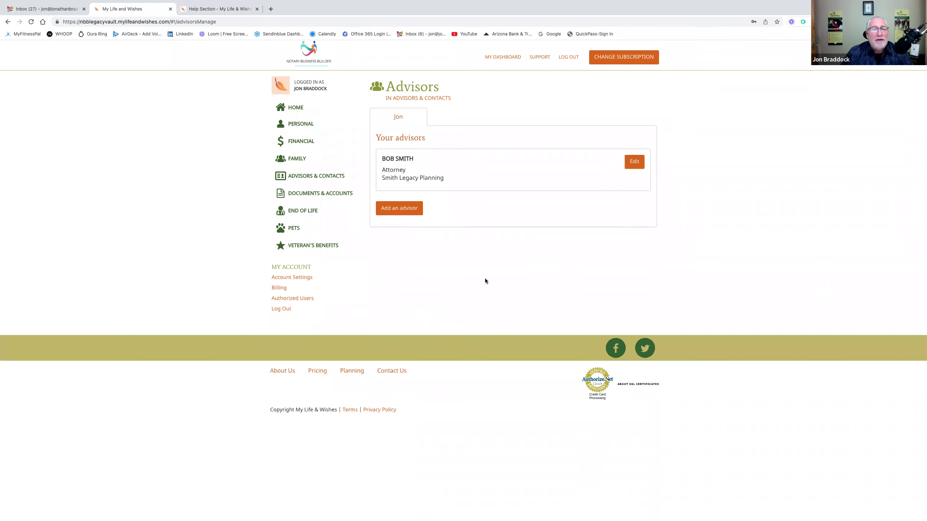
{"action": "left_click", "coordinate": [328, 192]}
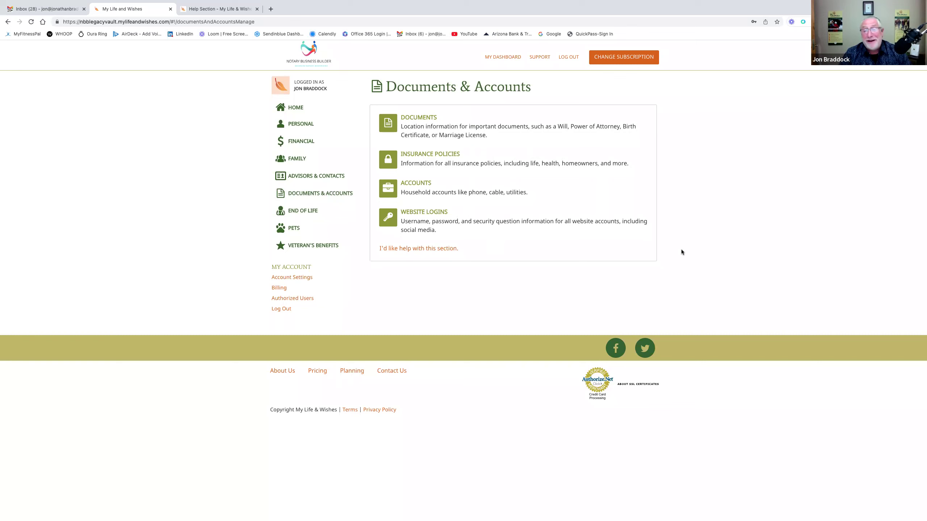
- Open the empty Documents list under Documents & Accounts
{"action": "left_click", "coordinate": [469, 137]}
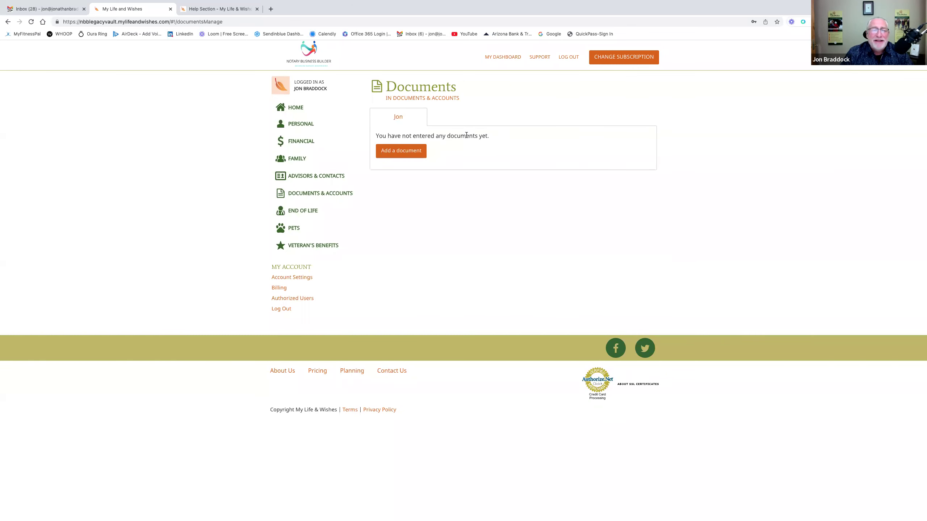
- Add a Will document kept in the 'Upper desk drawer in living room' and save it
{"action": "left_click", "coordinate": [419, 158]}
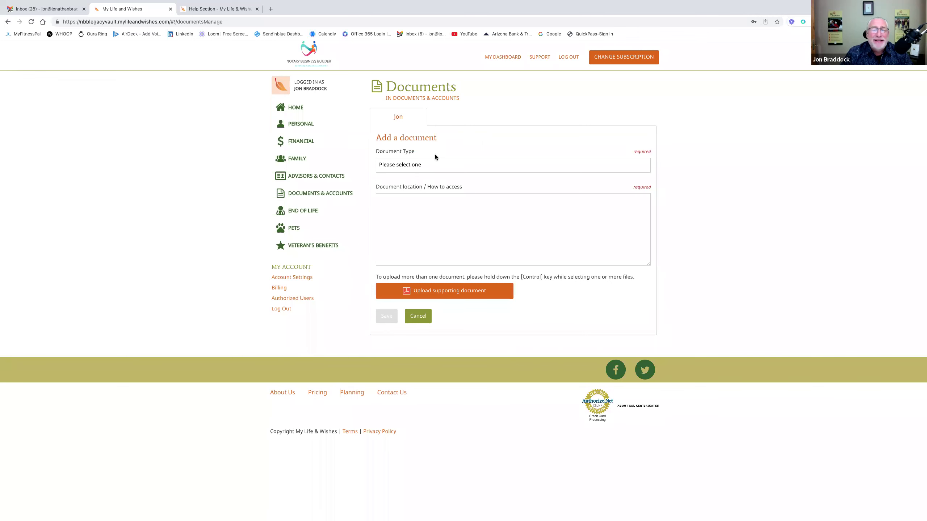
{"action": "left_click", "coordinate": [438, 164]}
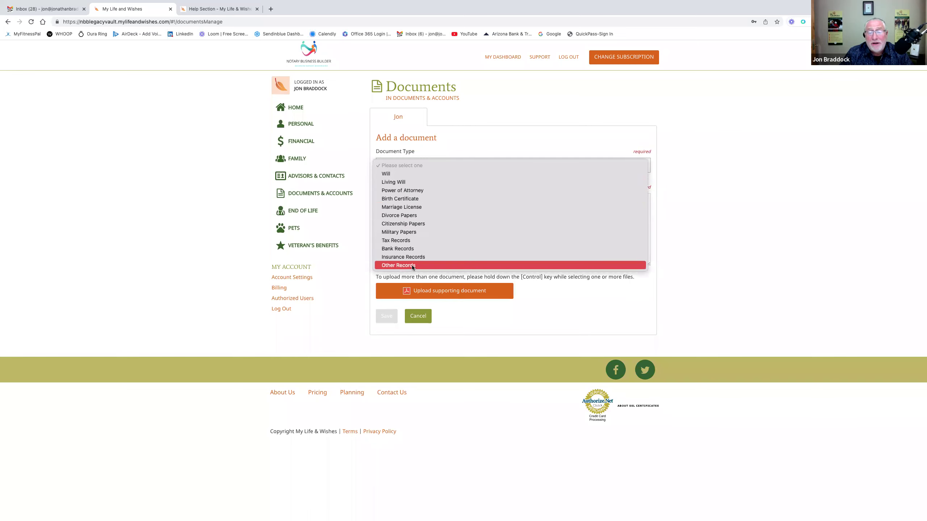
{"action": "left_click", "coordinate": [424, 171]}
{"action": "left_click", "coordinate": [404, 203]}
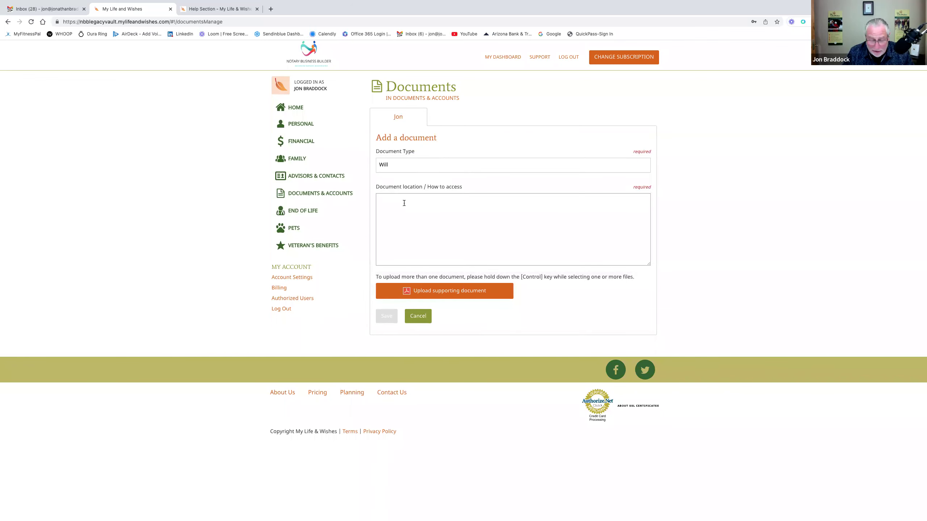
{"action": "type", "text": "Up"}
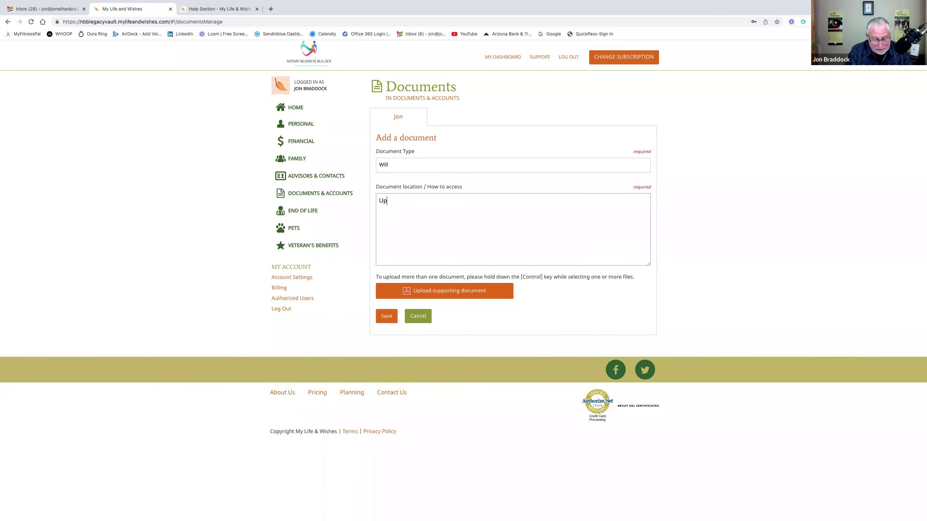
{"action": "type", "text": "per desk drawer in living room"}
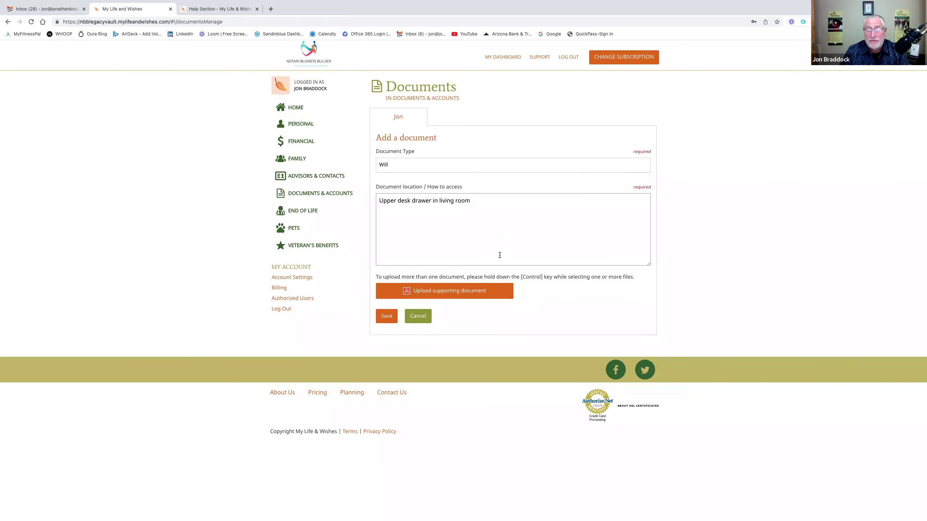
{"action": "left_click", "coordinate": [385, 316]}
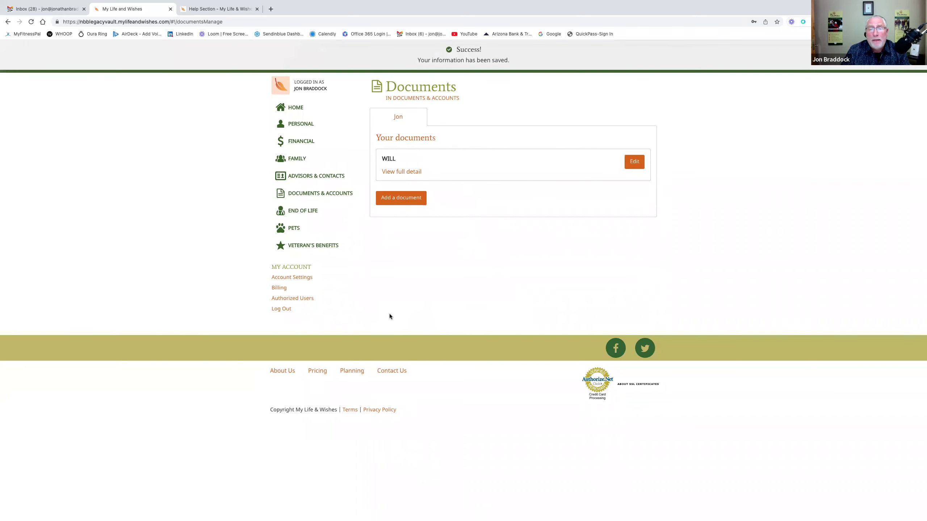
- Review the saved Will entry's details and exit its edit form without changes
{"action": "left_click", "coordinate": [388, 172]}
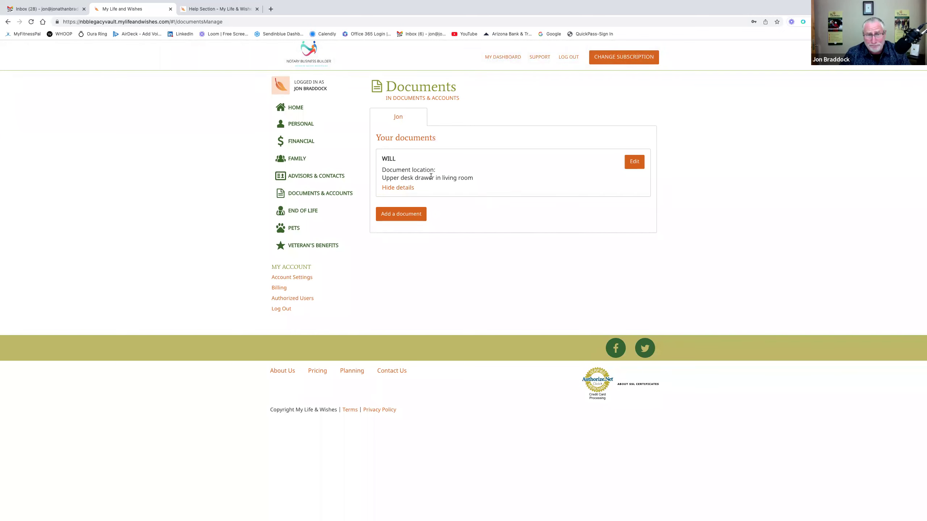
{"action": "left_click", "coordinate": [635, 162]}
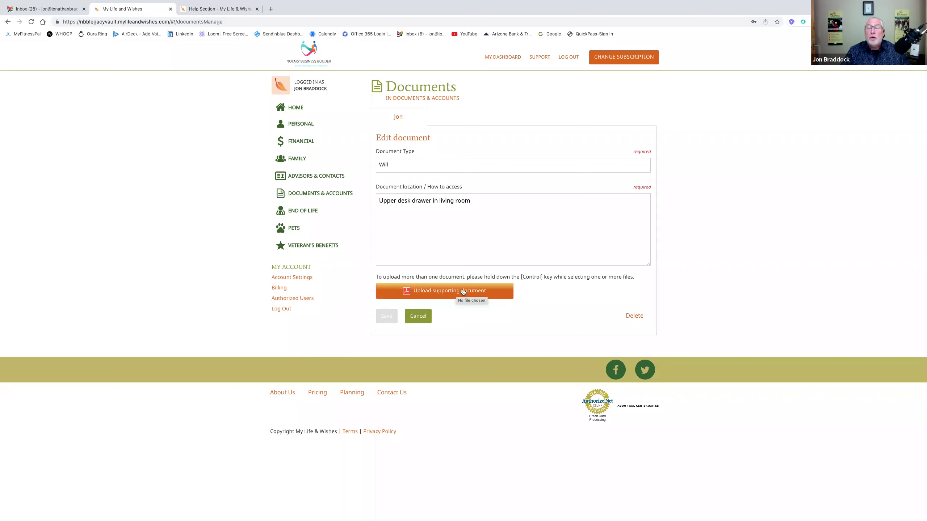
{"action": "left_click", "coordinate": [424, 317]}
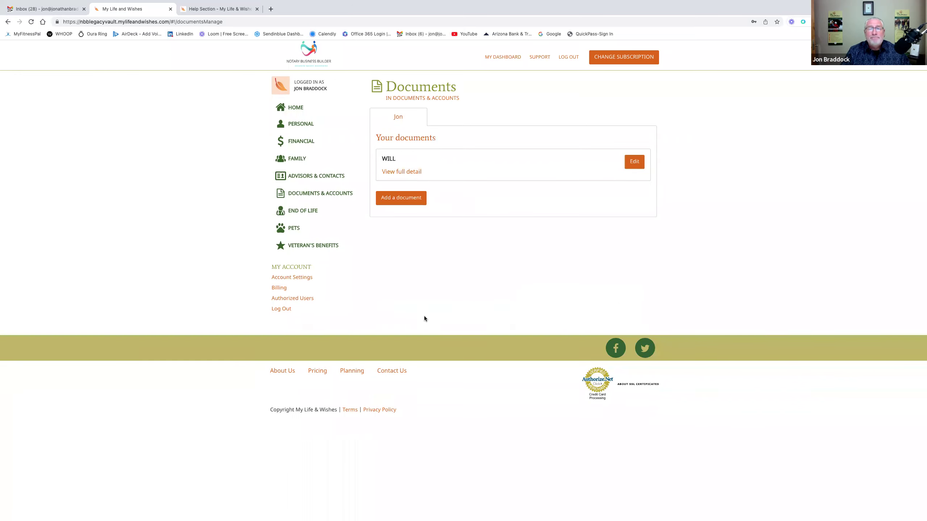
- Start a new document and set its type to Other Records
{"action": "left_click", "coordinate": [418, 200]}
{"action": "left_click", "coordinate": [430, 169]}
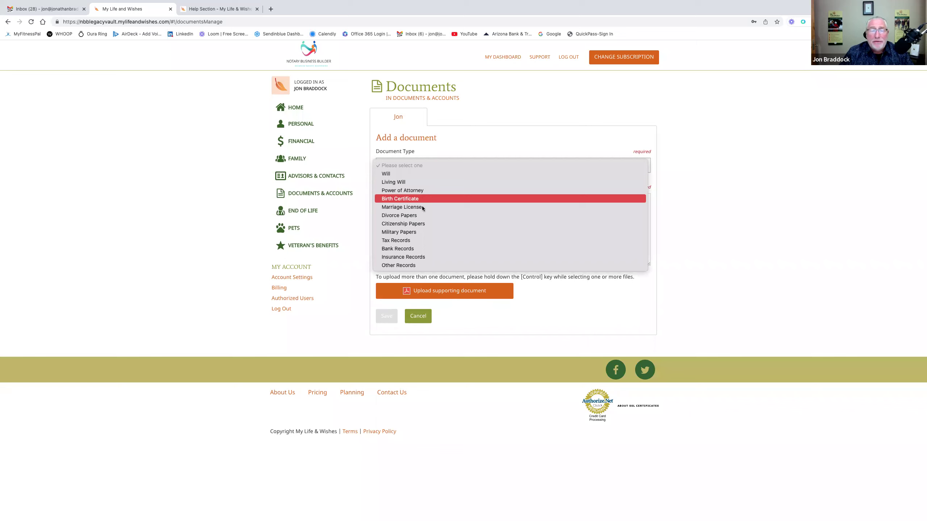
{"action": "left_click", "coordinate": [416, 241]}
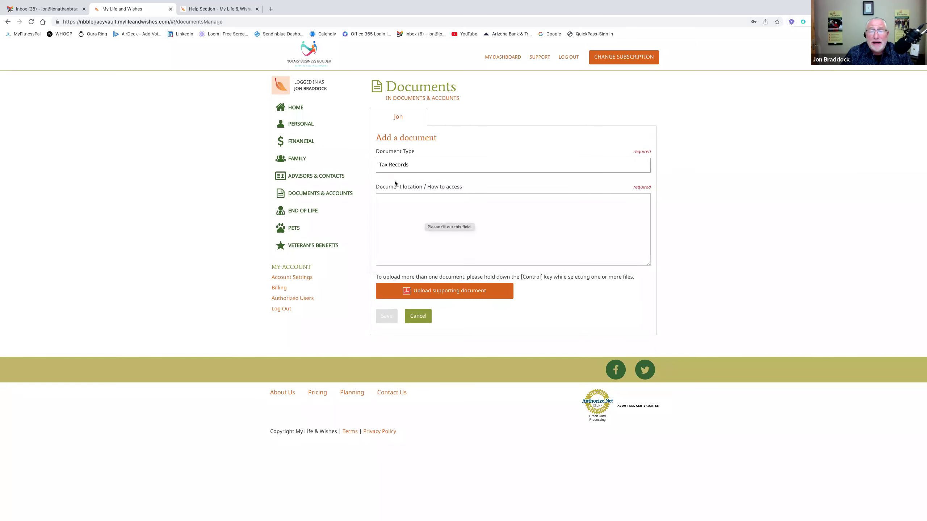
{"action": "left_click", "coordinate": [415, 166]}
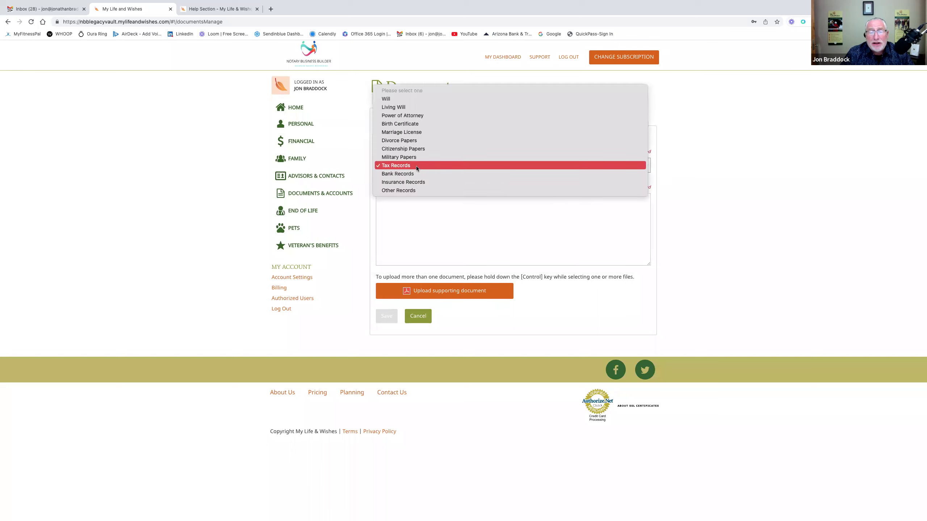
{"action": "key", "text": "Escape"}
{"action": "key", "text": "Down"}
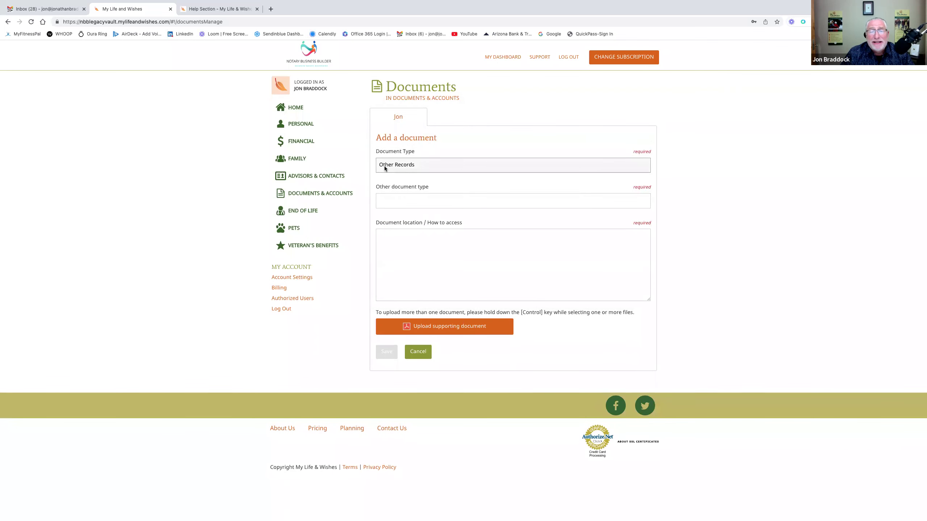
{"action": "left_click", "coordinate": [383, 166]}
- Name it '2021 Tax Returns', located in 'File cabinet in basement', and save
{"action": "left_click", "coordinate": [389, 196]}
{"action": "left_click", "coordinate": [389, 199]}
{"action": "type", "text": "2021 Tax Returns"}
{"action": "left_click", "coordinate": [389, 236]}
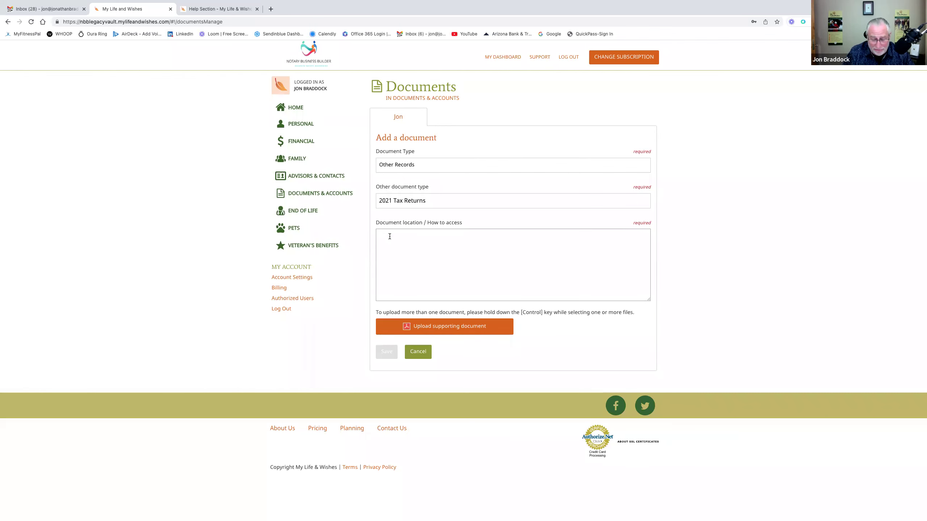
{"action": "type", "text": "Fil"}
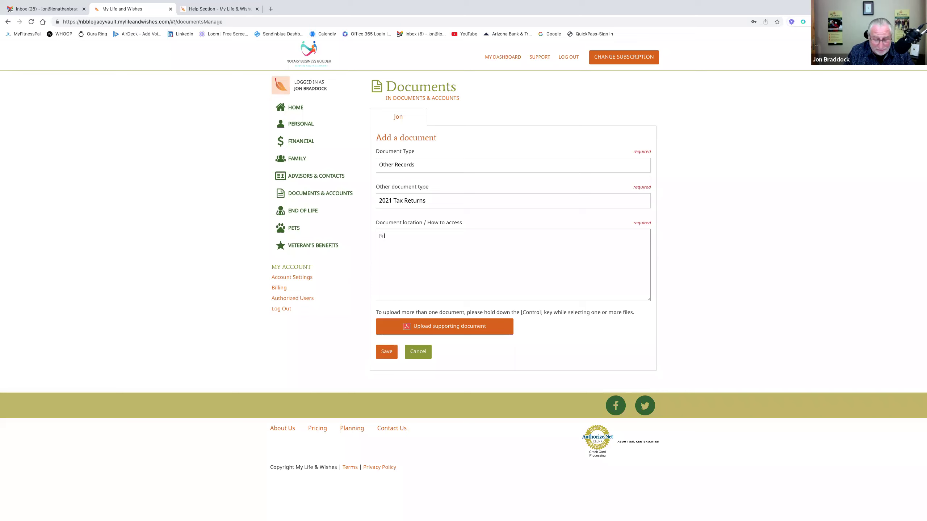
{"action": "type", "text": "e cabinet in basement"}
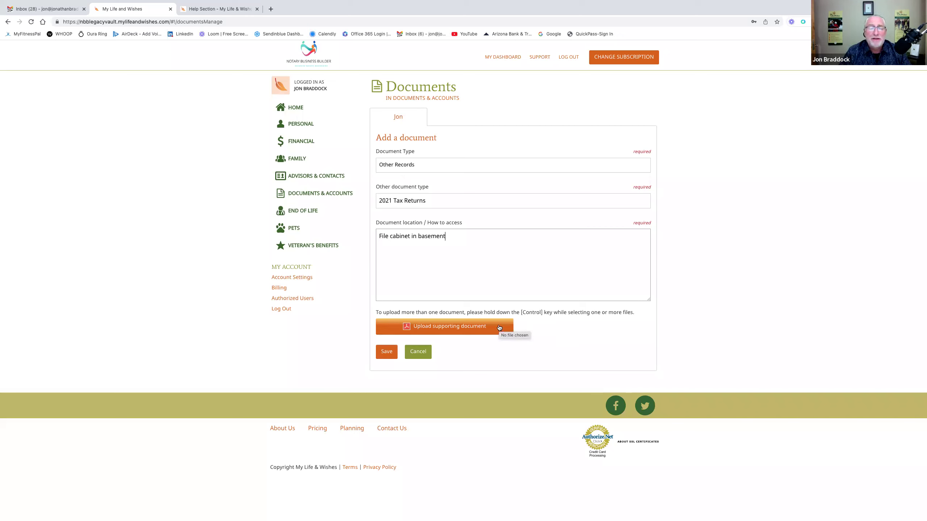
{"action": "left_click", "coordinate": [384, 351]}
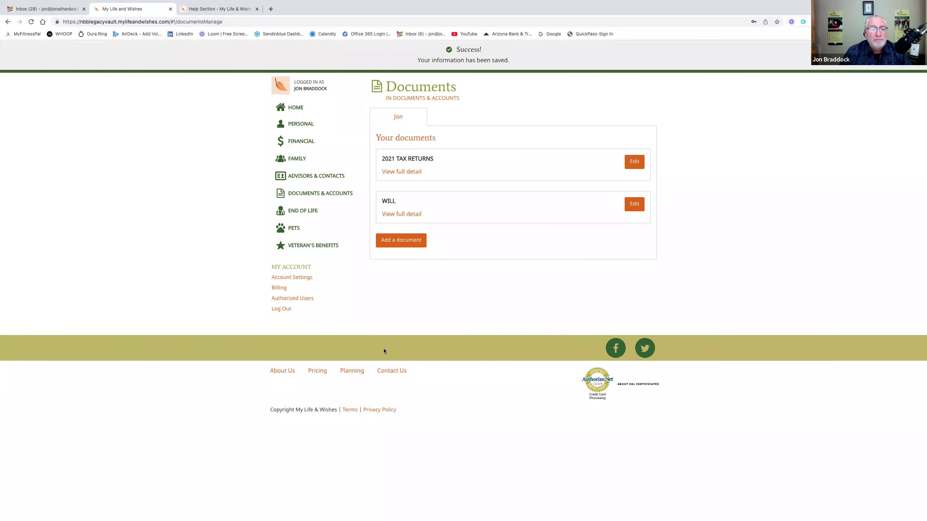
- In Website Logins, start a new social media login with the site set to Other
{"action": "left_click", "coordinate": [348, 199]}
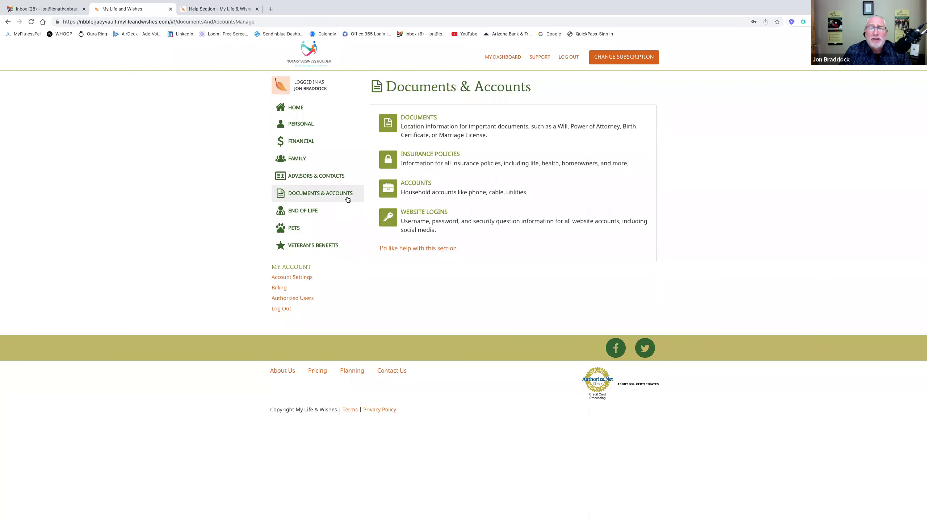
{"action": "left_click", "coordinate": [412, 220]}
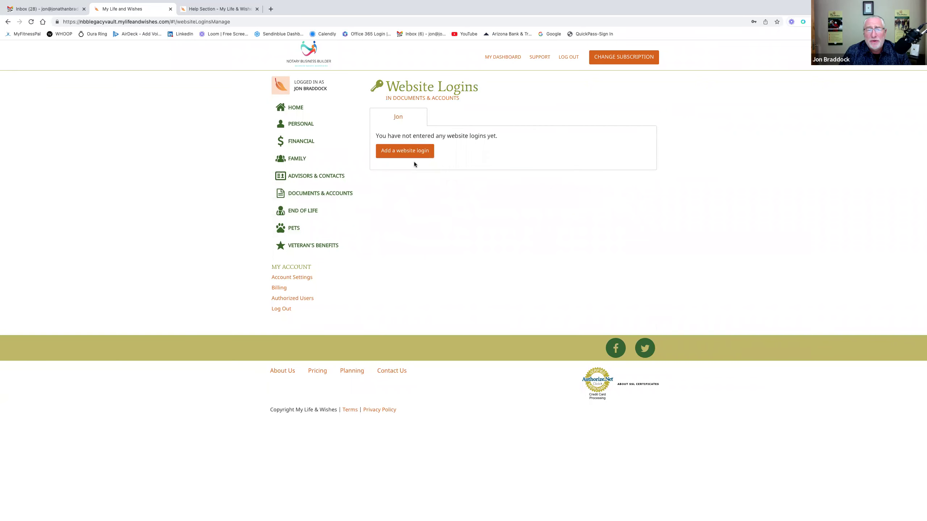
{"action": "left_click", "coordinate": [415, 157]}
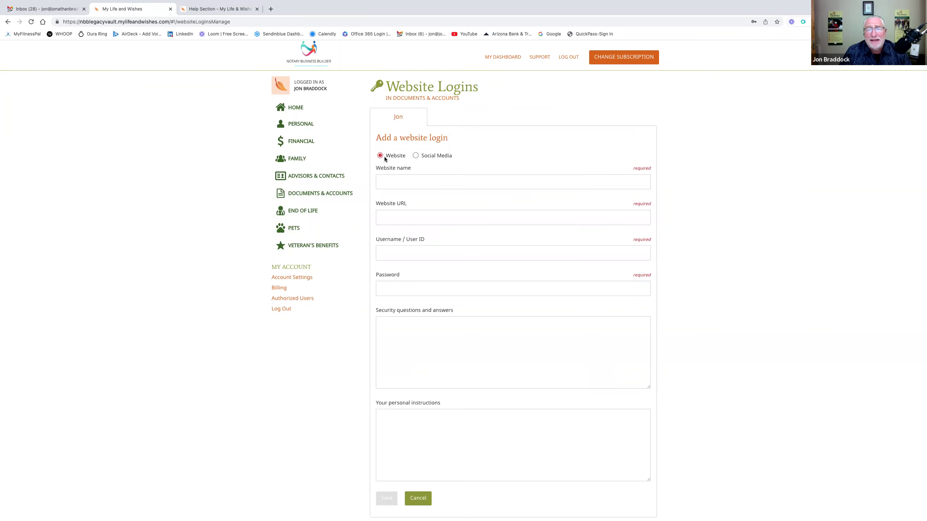
{"action": "left_click", "coordinate": [415, 156]}
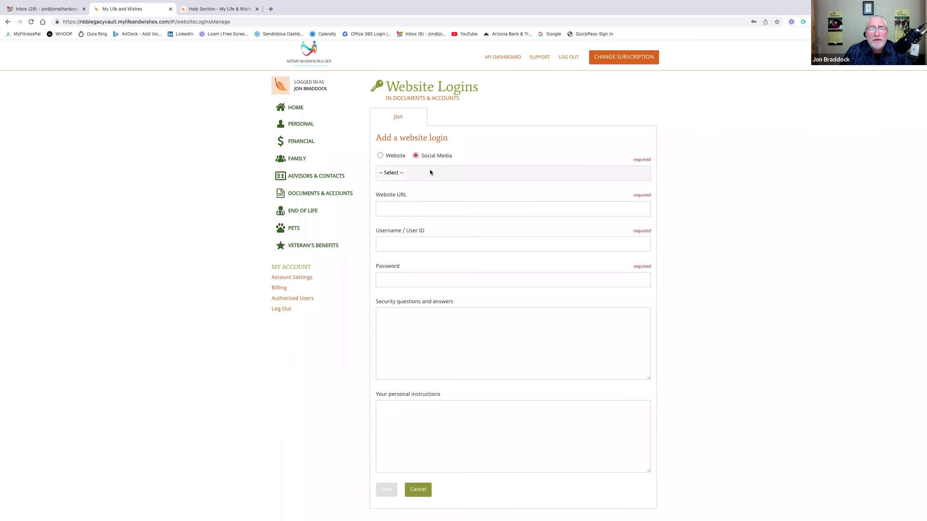
{"action": "left_click", "coordinate": [430, 173]}
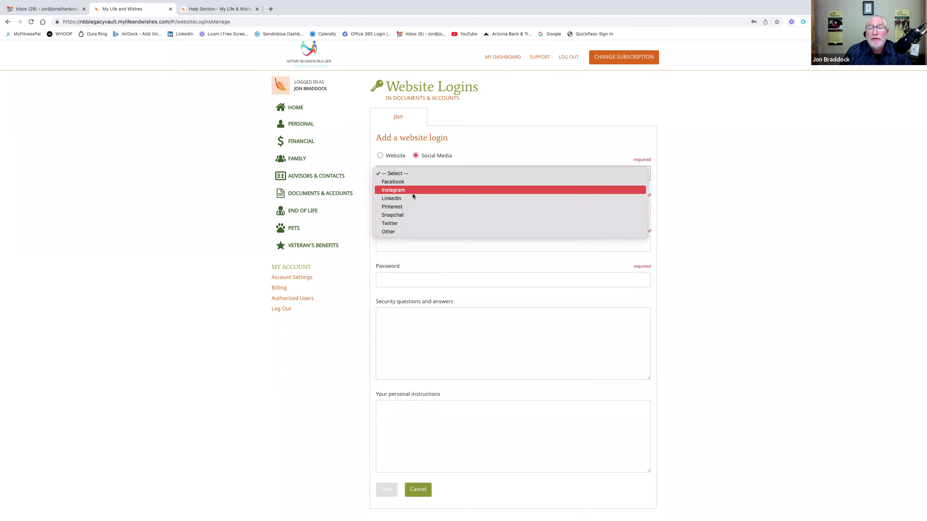
{"action": "left_click", "coordinate": [396, 232]}
- Enter 'Clubhouse' as the website name, cancel the login, and return to Documents & Accounts
{"action": "left_click", "coordinate": [428, 212]}
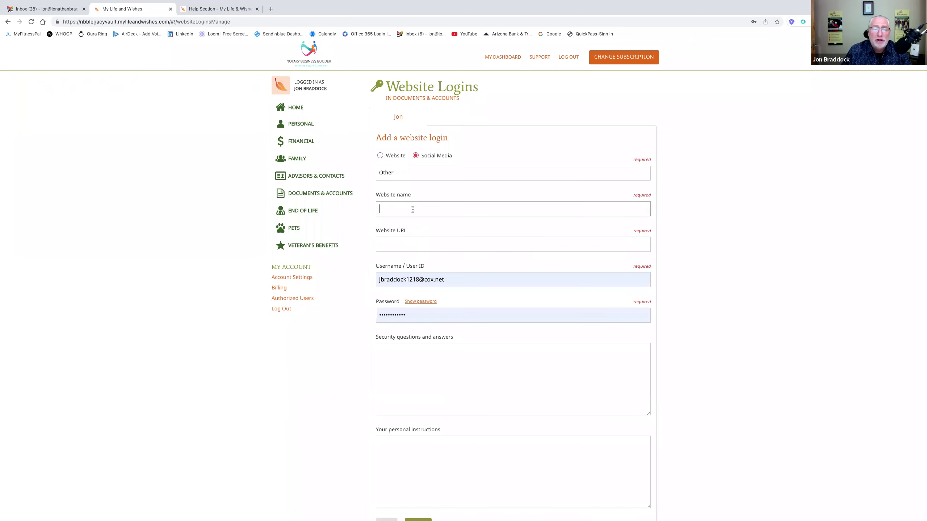
{"action": "type", "text": "Clubhouse"}
{"action": "left_click", "coordinate": [463, 227]}
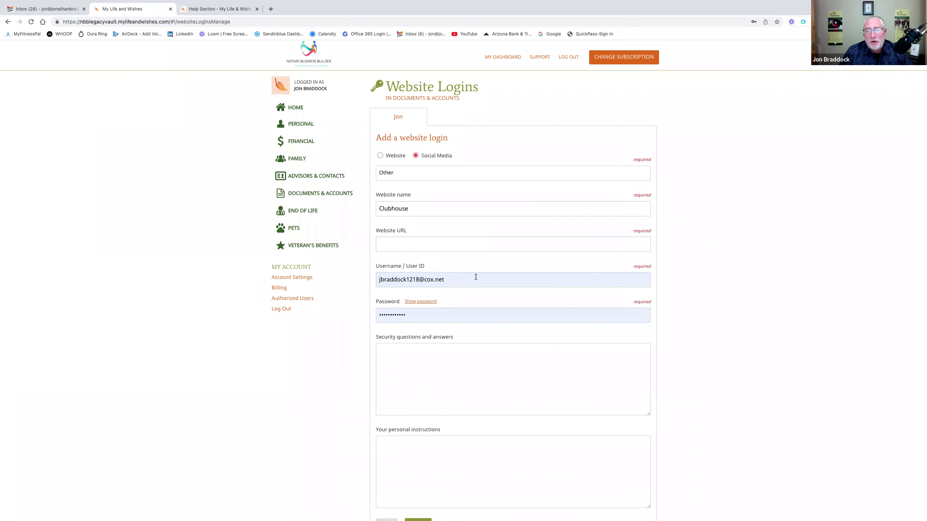
{"action": "scroll", "coordinate": [455, 351], "scroll_direction": "down", "scroll_amount": 2}
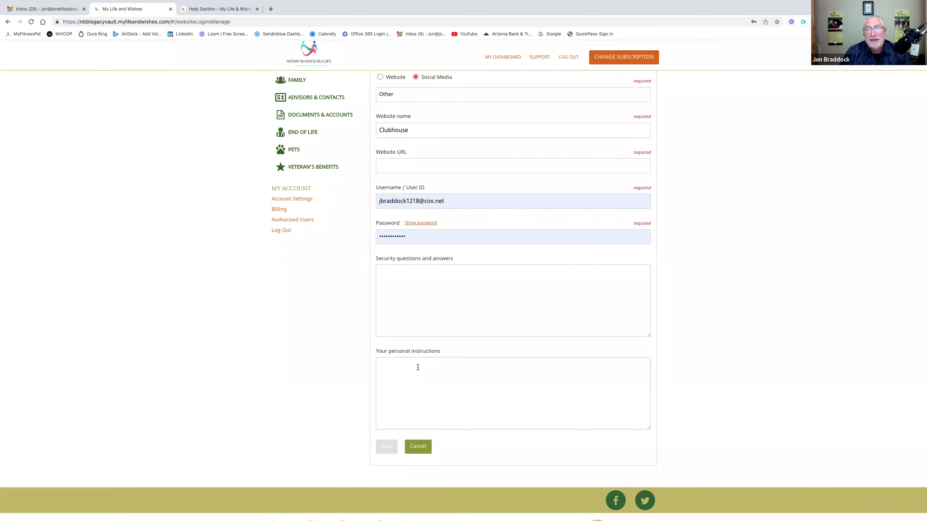
{"action": "scroll", "coordinate": [452, 392], "scroll_direction": "down", "scroll_amount": 1}
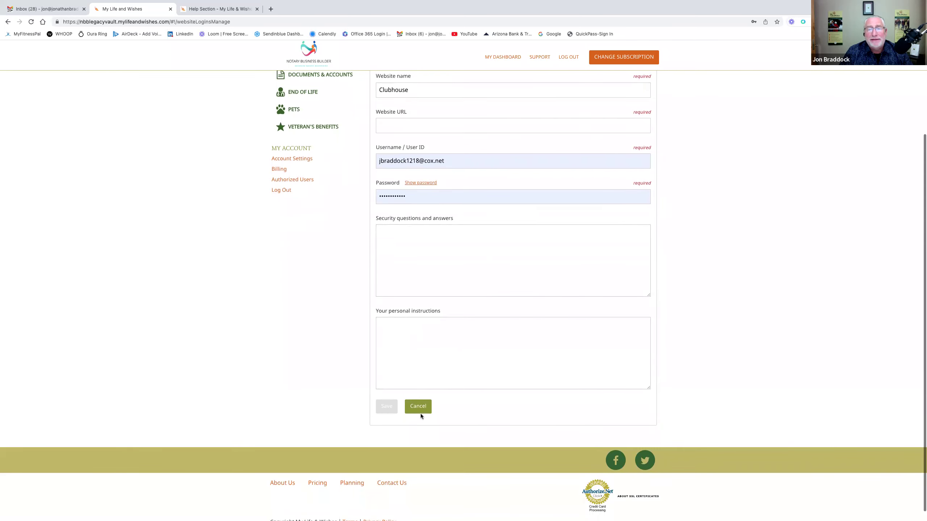
{"action": "left_click", "coordinate": [421, 409]}
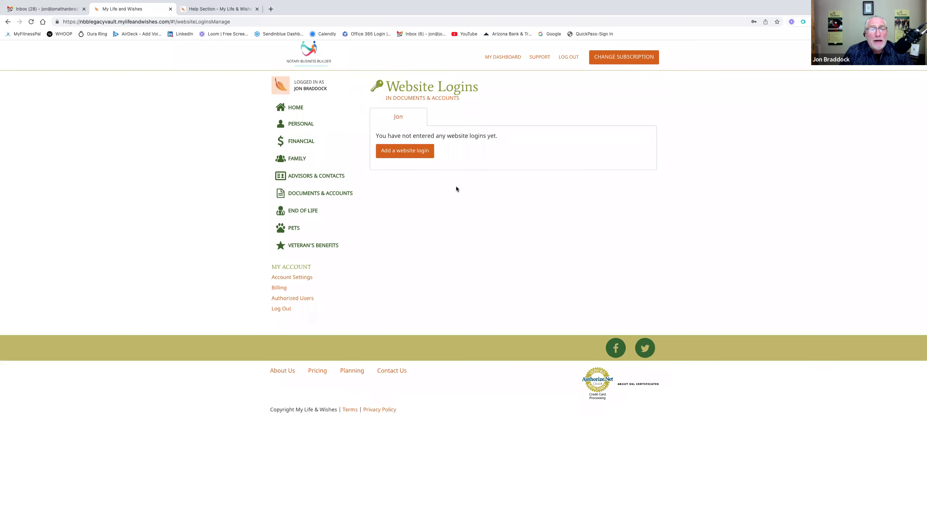
{"action": "left_click", "coordinate": [424, 98]}
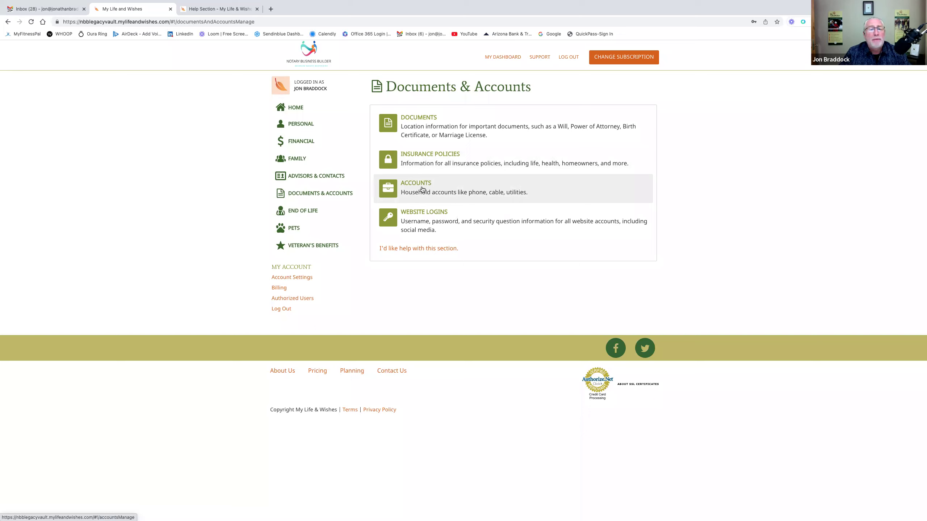
- Open the End of Life section from the sidebar
{"action": "left_click", "coordinate": [316, 215]}
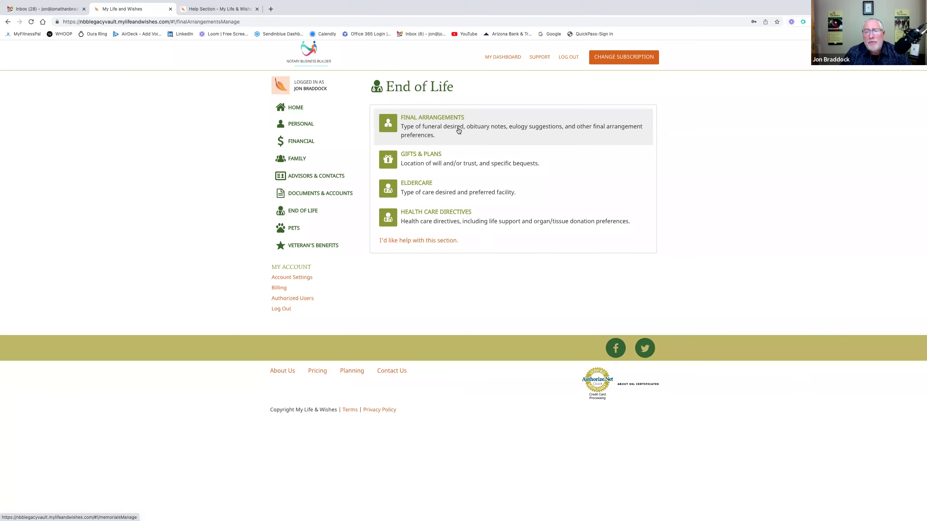
{"action": "left_click", "coordinate": [433, 125]}
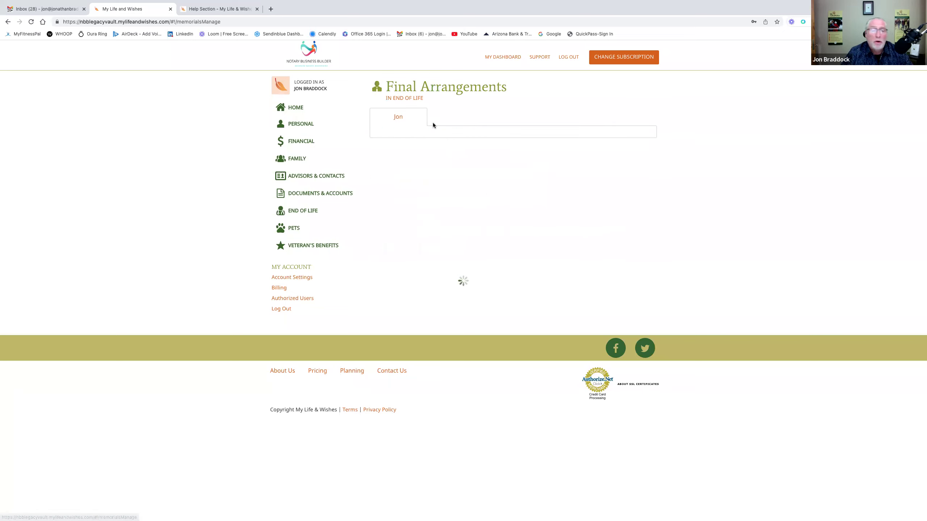
{"action": "left_click", "coordinate": [425, 153]}
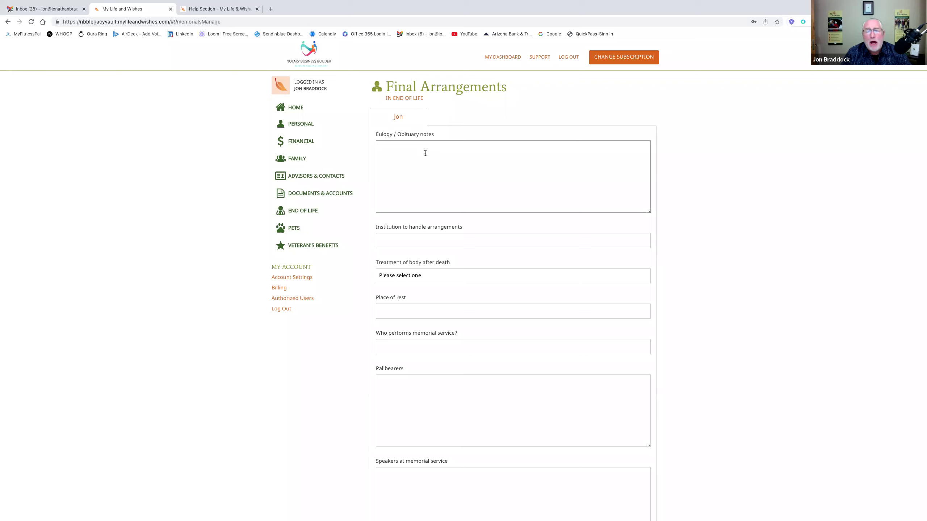
{"action": "left_click", "coordinate": [438, 240]}
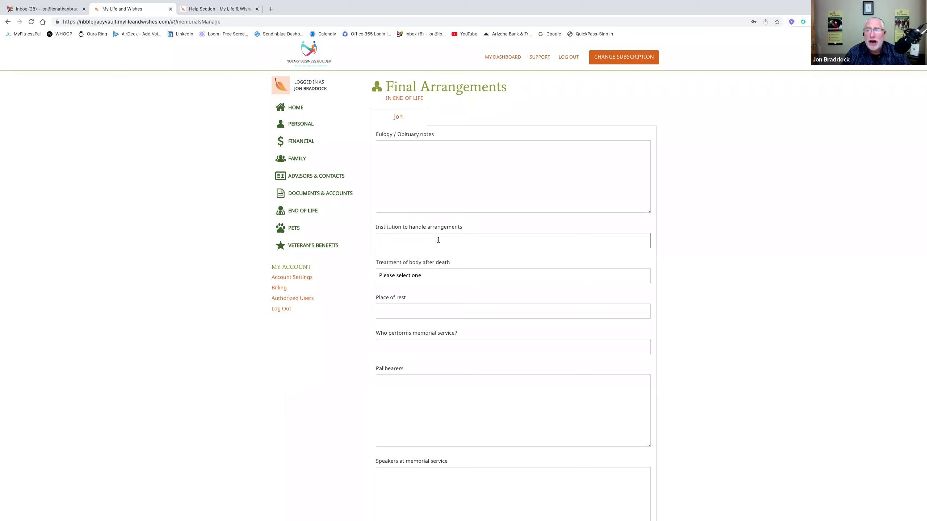
{"action": "left_click", "coordinate": [438, 240]}
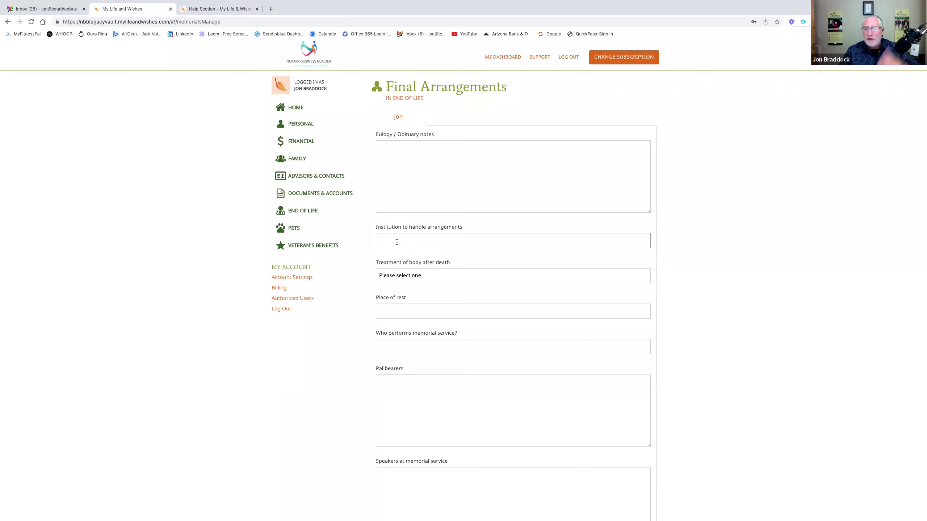
{"action": "left_click", "coordinate": [450, 275]}
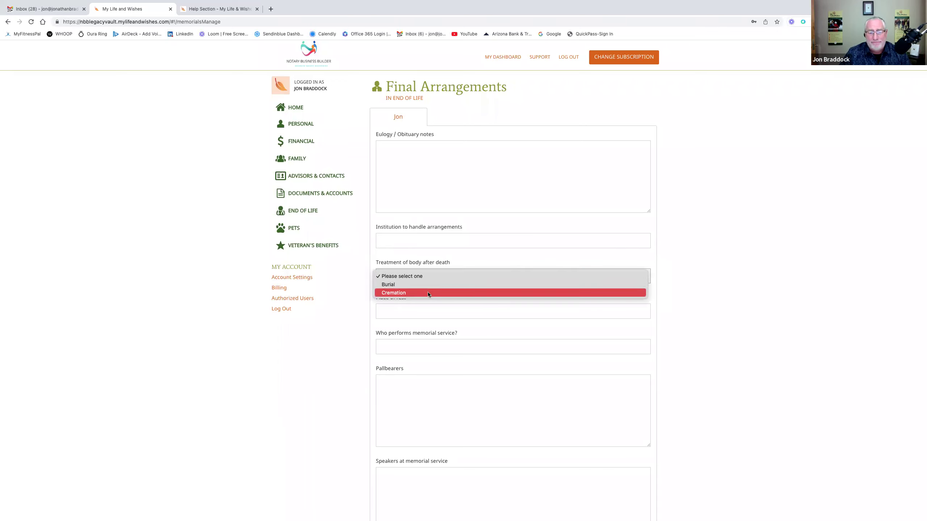
{"action": "left_click", "coordinate": [444, 260]}
{"action": "scroll", "coordinate": [449, 314], "scroll_direction": "down", "scroll_amount": 1}
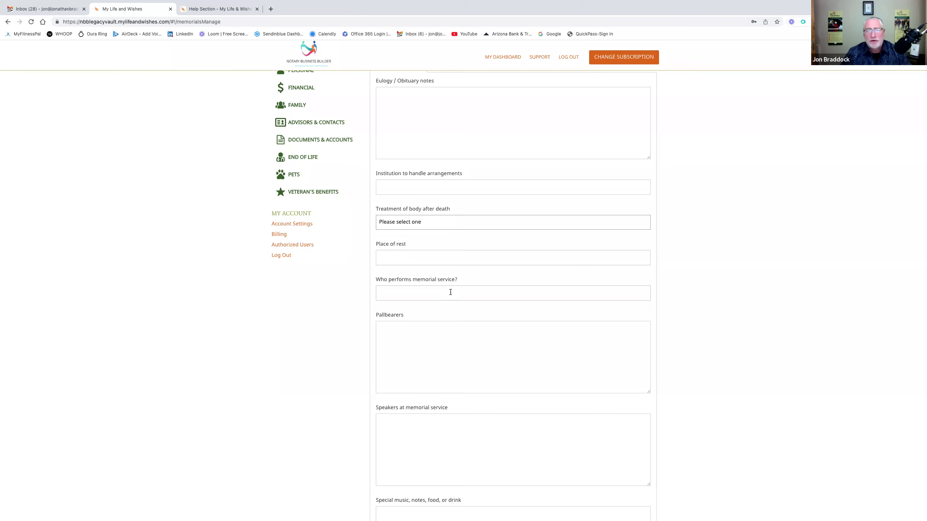
- Leave the pallbearers, speakers, other notes and eulogy boxes blank and return to End of Life
{"action": "scroll", "coordinate": [451, 292], "scroll_direction": "down", "scroll_amount": 2}
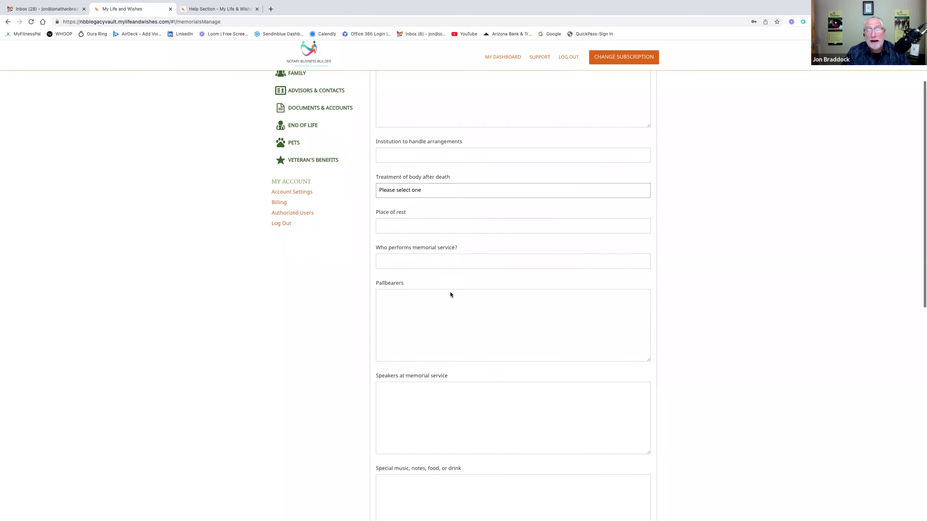
{"action": "scroll", "coordinate": [451, 294], "scroll_direction": "down", "scroll_amount": 1}
{"action": "left_click", "coordinate": [385, 243]}
{"action": "scroll", "coordinate": [387, 243], "scroll_direction": "down", "scroll_amount": 2}
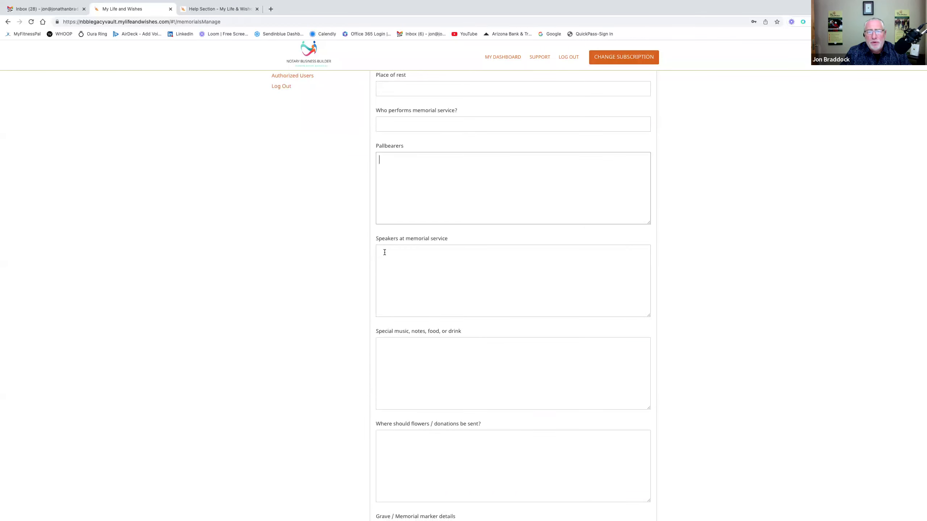
{"action": "left_click", "coordinate": [385, 252]}
{"action": "scroll", "coordinate": [385, 252], "scroll_direction": "down", "scroll_amount": 3}
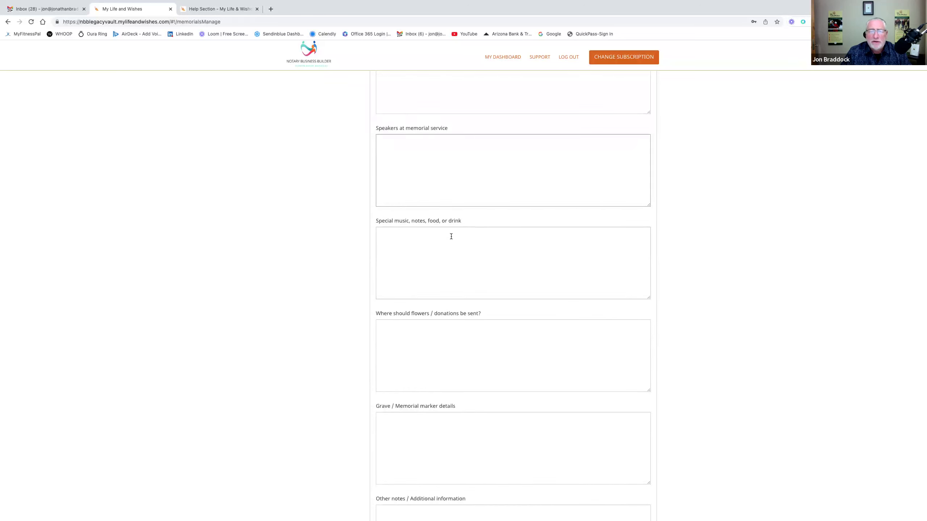
{"action": "scroll", "coordinate": [455, 261], "scroll_direction": "down", "scroll_amount": 2}
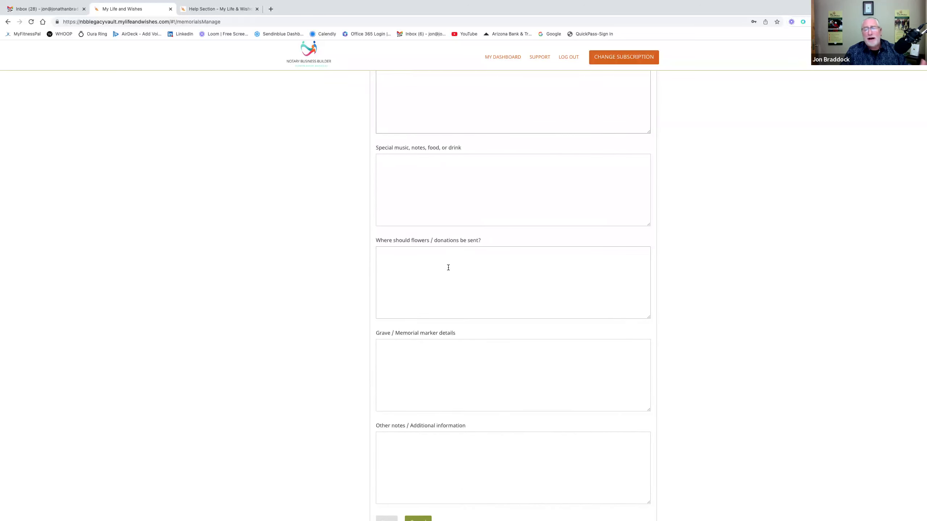
{"action": "scroll", "coordinate": [448, 268], "scroll_direction": "down", "scroll_amount": 1}
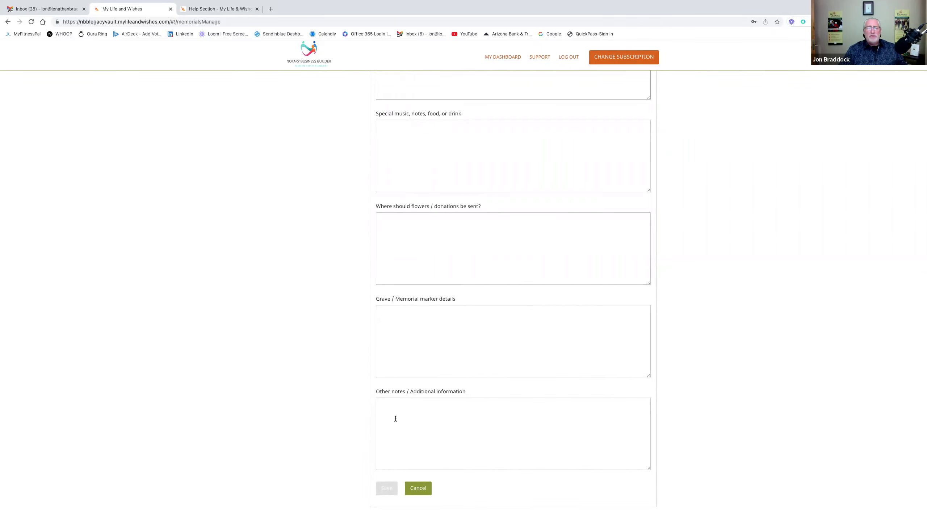
{"action": "scroll", "coordinate": [396, 416], "scroll_direction": "down", "scroll_amount": 1}
{"action": "left_click", "coordinate": [380, 389]}
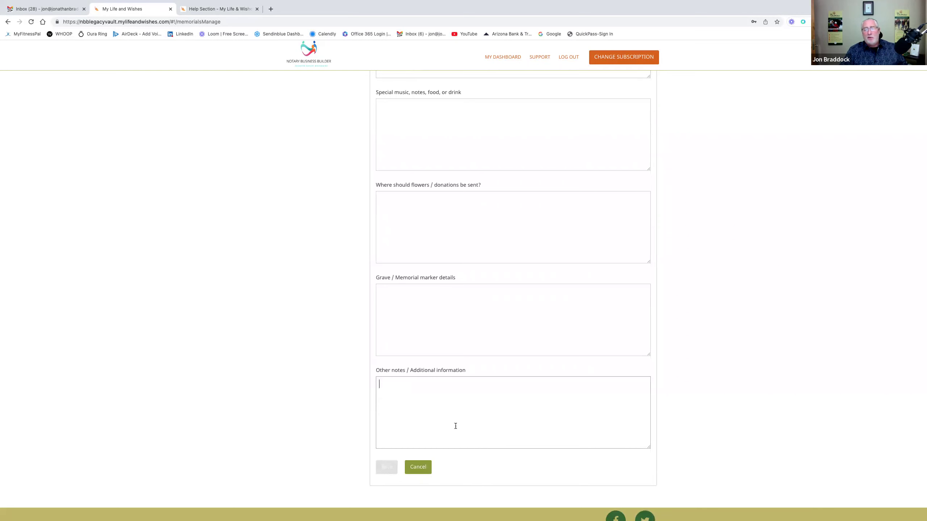
{"action": "scroll", "coordinate": [454, 402], "scroll_direction": "up", "scroll_amount": 15}
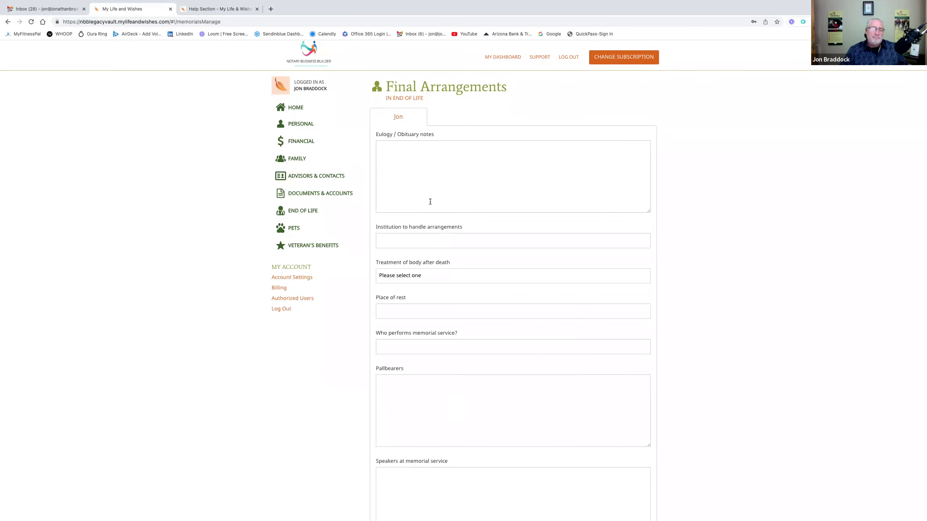
{"action": "left_click", "coordinate": [383, 145]}
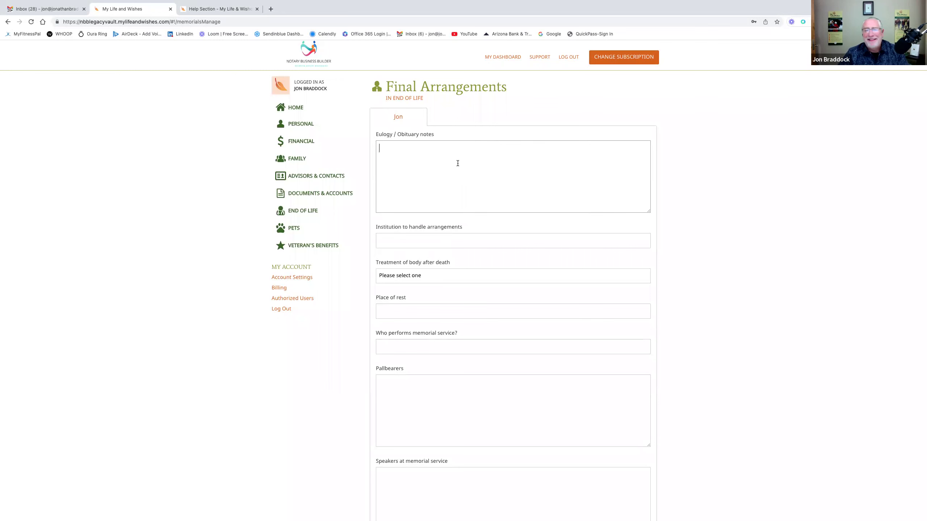
{"action": "left_click", "coordinate": [410, 97]}
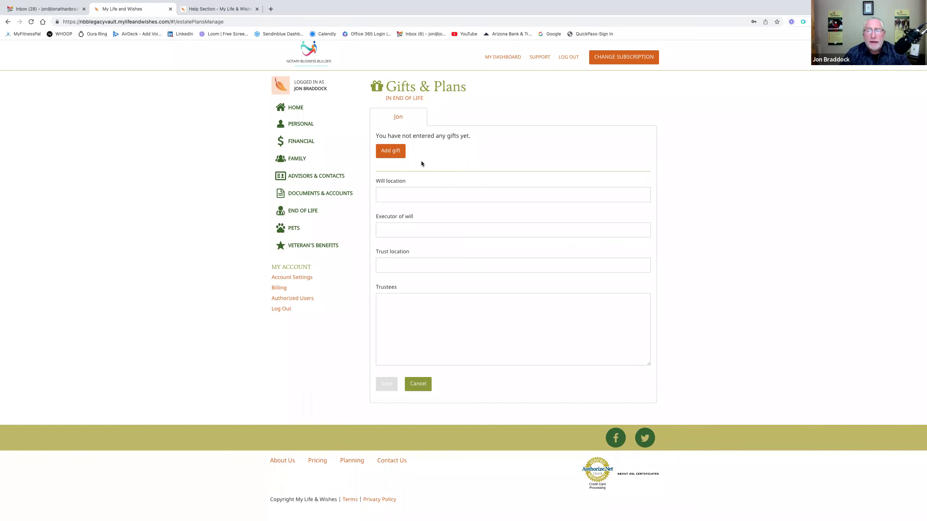
- Add a 'Tools' gift for the user's son with circumstance My Death, and save it
{"action": "left_click", "coordinate": [389, 150]}
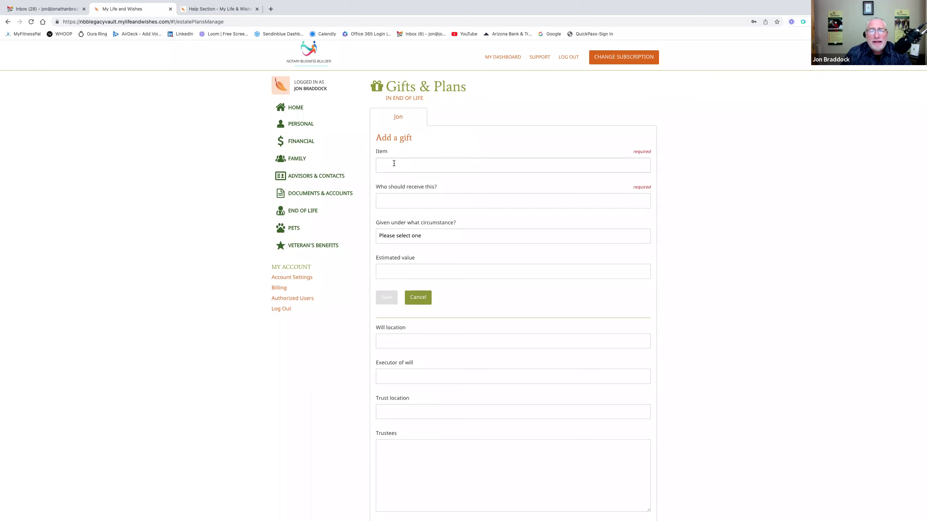
{"action": "left_click", "coordinate": [393, 164]}
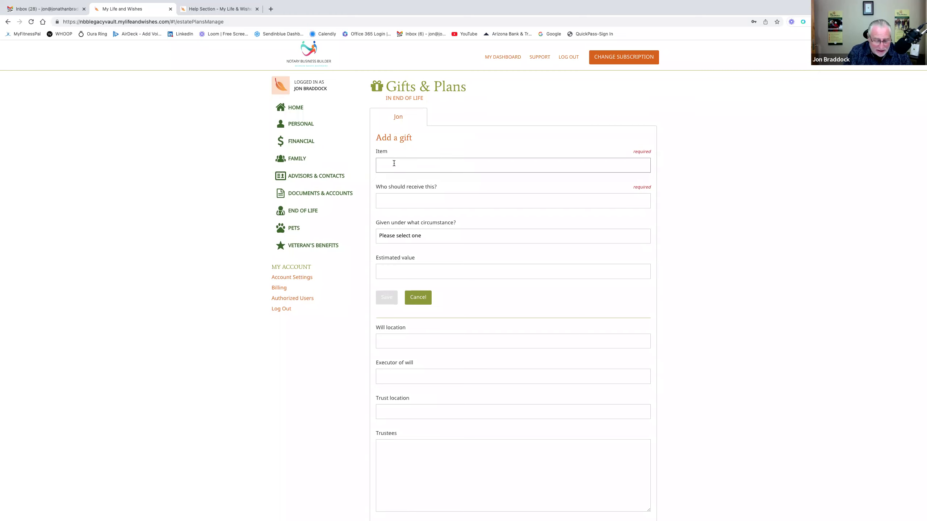
{"action": "type", "text": "Tools"}
{"action": "left_click", "coordinate": [412, 198]}
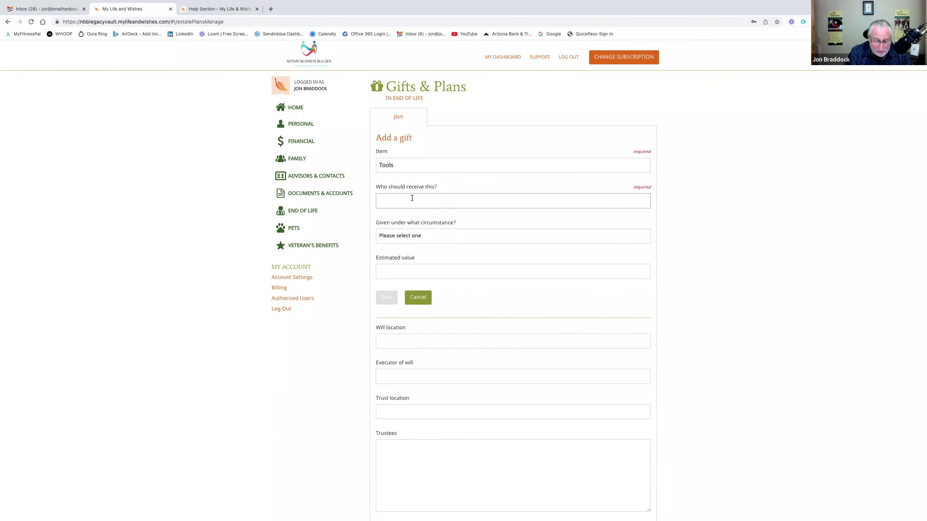
{"action": "type", "text": "My "}
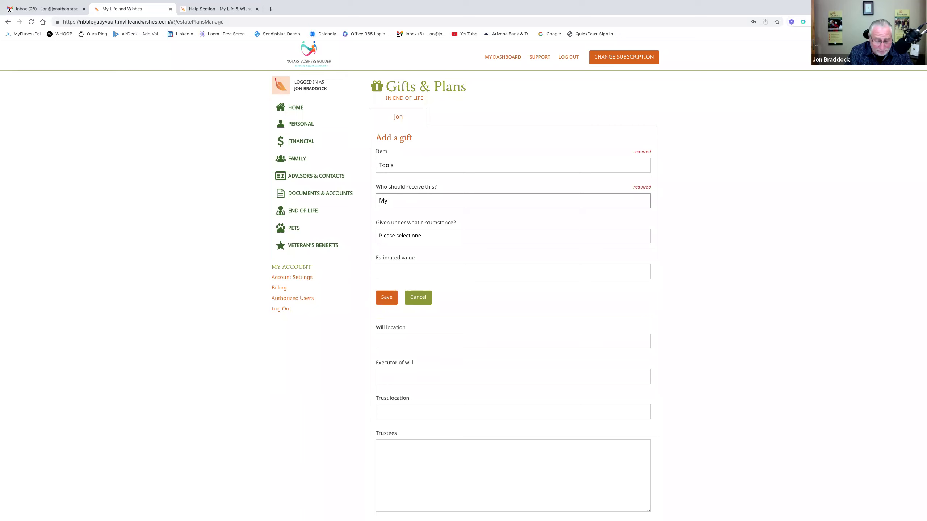
{"action": "type", "text": "son Tim"}
{"action": "left_click", "coordinate": [430, 233]}
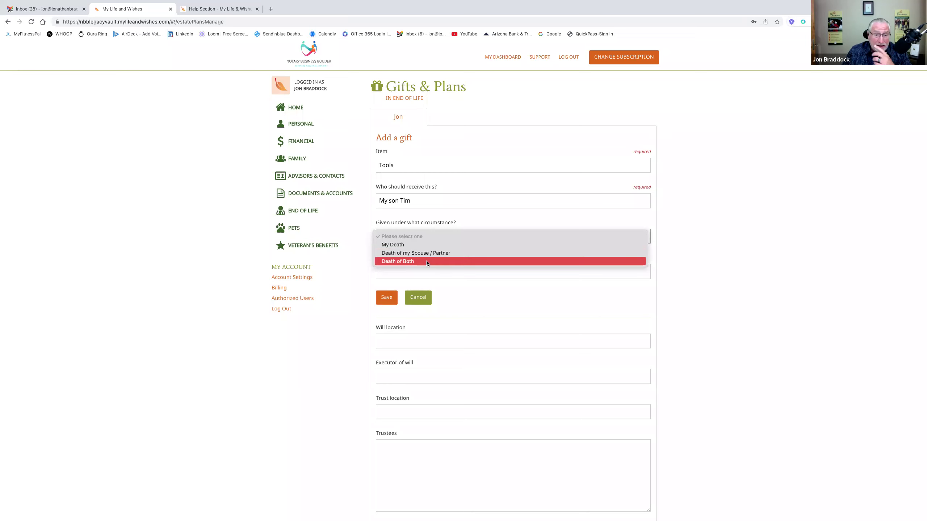
{"action": "left_click", "coordinate": [416, 245]}
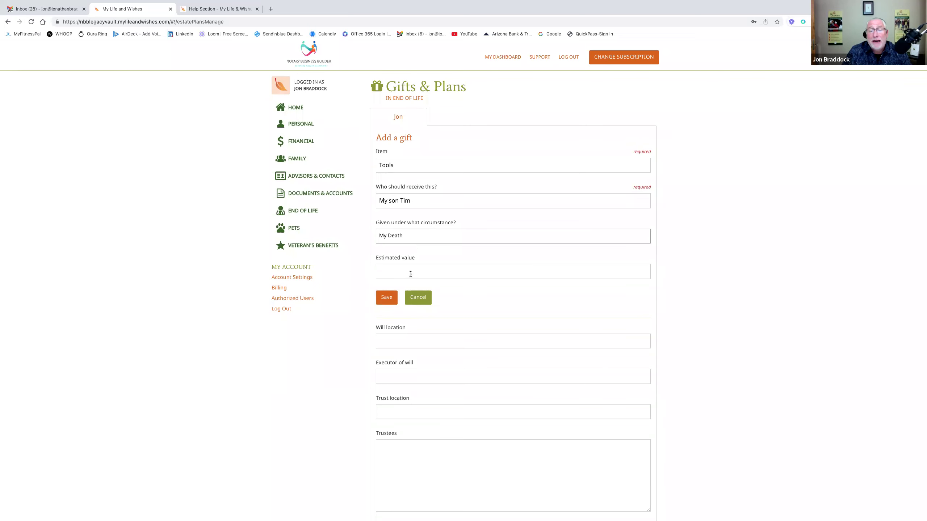
{"action": "left_click", "coordinate": [385, 302]}
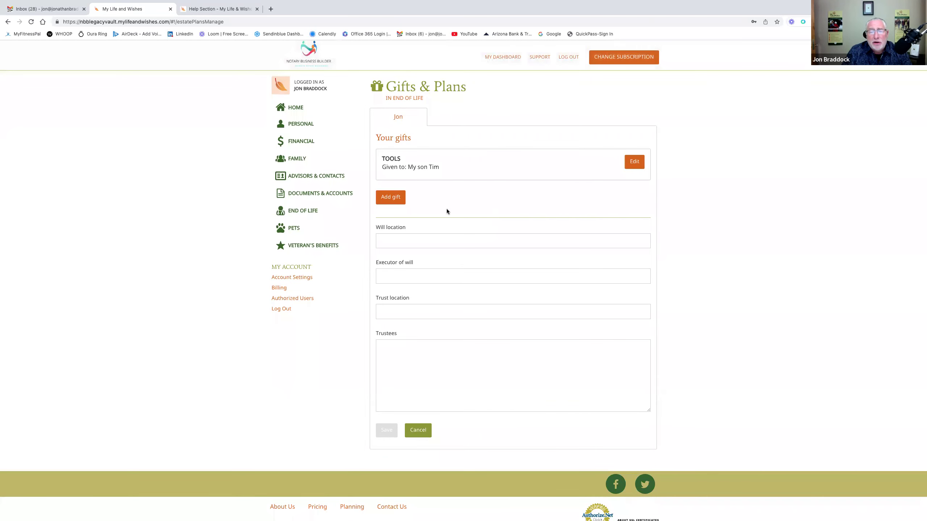
- Add a 'Tag Heuer Watch' gift for the second recipient, given upon My Death, and save
{"action": "left_click", "coordinate": [390, 197]}
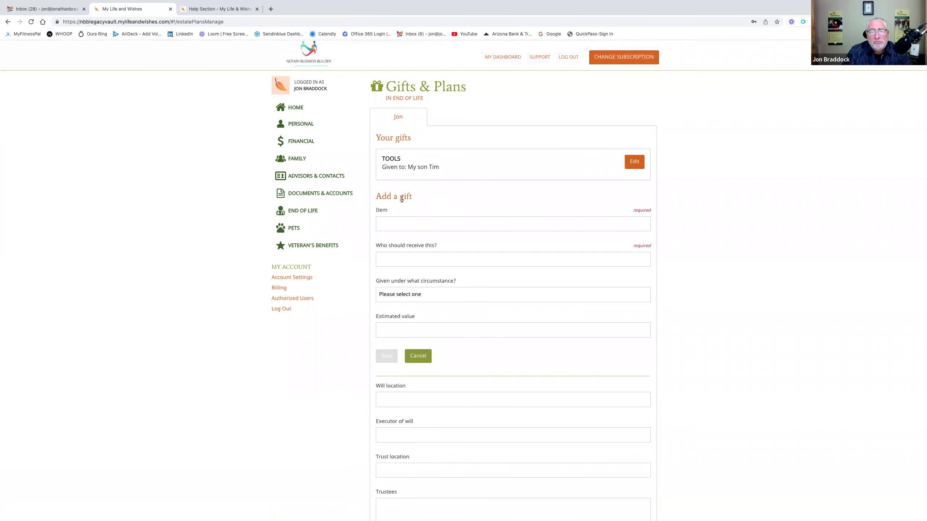
{"action": "left_click", "coordinate": [417, 223]}
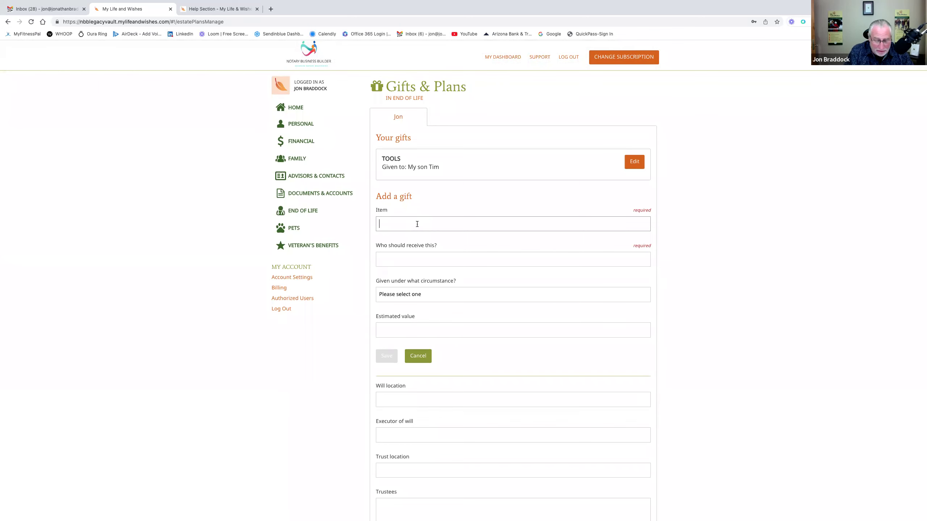
{"action": "type", "text": "Tag Heuer Watch"}
{"action": "left_click", "coordinate": [437, 260]}
{"action": "type", "text": "Nick"}
{"action": "left_click", "coordinate": [508, 295]}
{"action": "left_click", "coordinate": [484, 304]}
{"action": "left_click", "coordinate": [387, 356]}
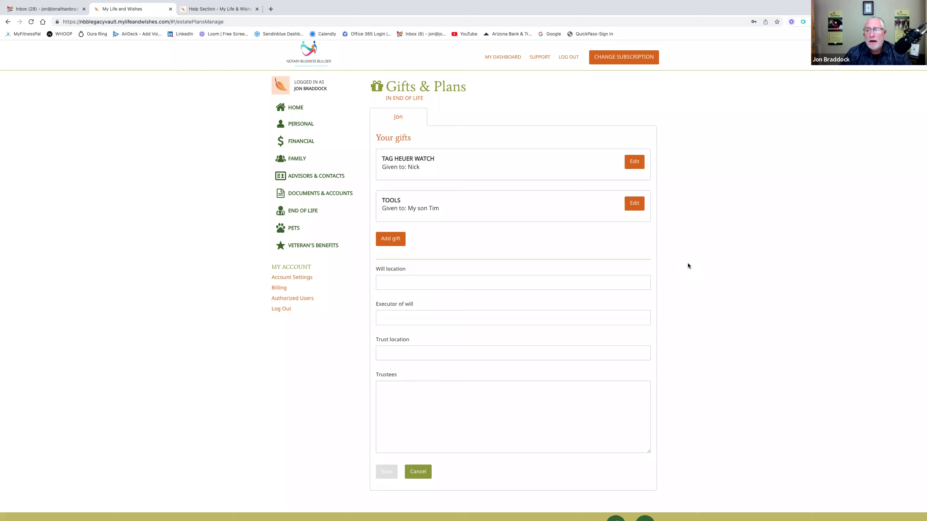
- Return to the End of Life overview from the sidebar
{"action": "scroll", "coordinate": [688, 266], "scroll_direction": "down", "scroll_amount": 1}
{"action": "scroll", "coordinate": [688, 266], "scroll_direction": "up", "scroll_amount": 1}
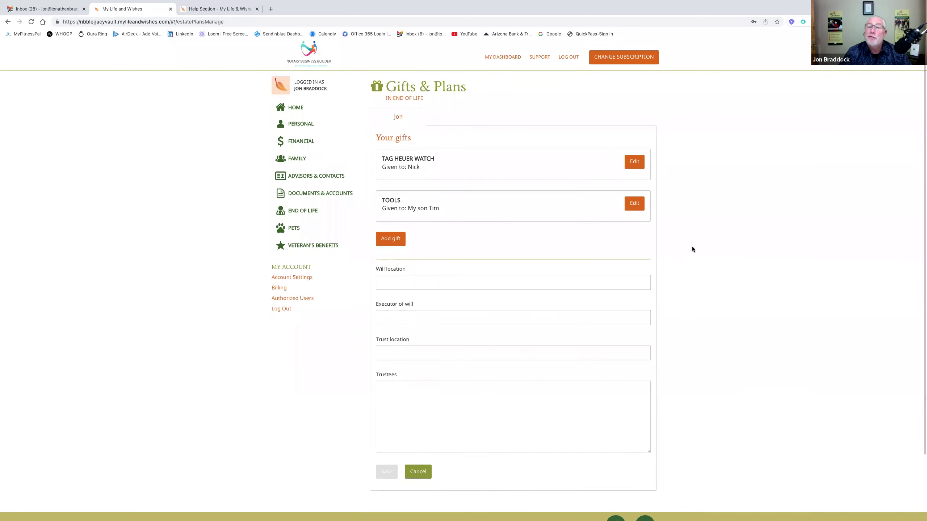
{"action": "scroll", "coordinate": [693, 231], "scroll_direction": "down", "scroll_amount": 1}
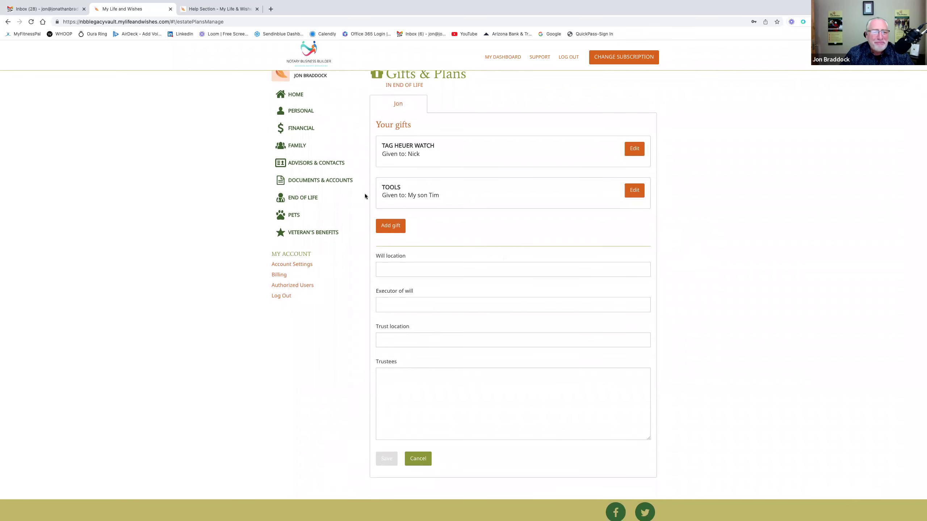
{"action": "left_click", "coordinate": [330, 199]}
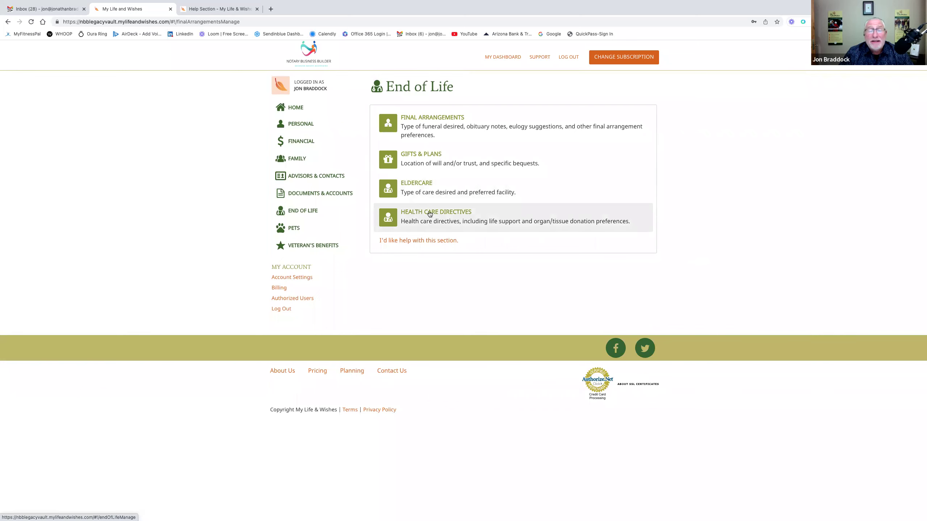
- Open Pets, start a new pet entry, scroll through its form, then cancel without saving
{"action": "left_click", "coordinate": [303, 228]}
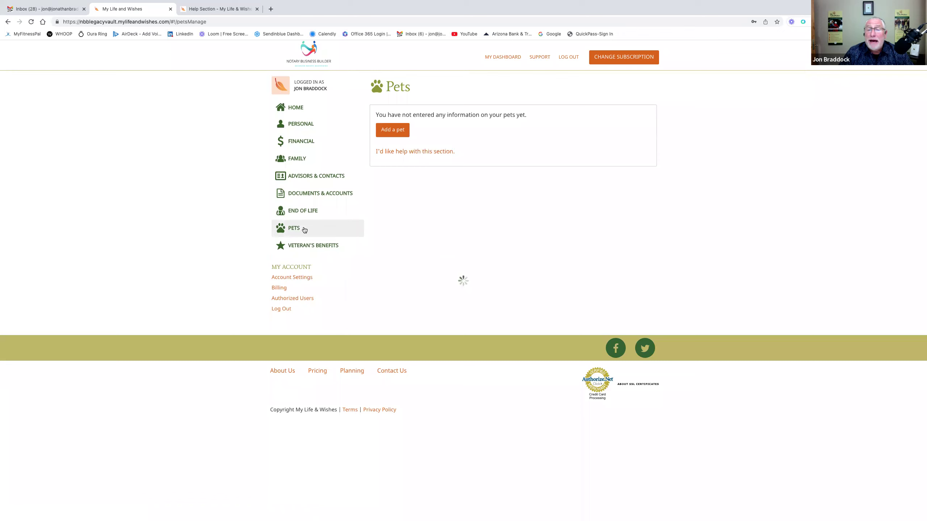
{"action": "left_click", "coordinate": [394, 134]}
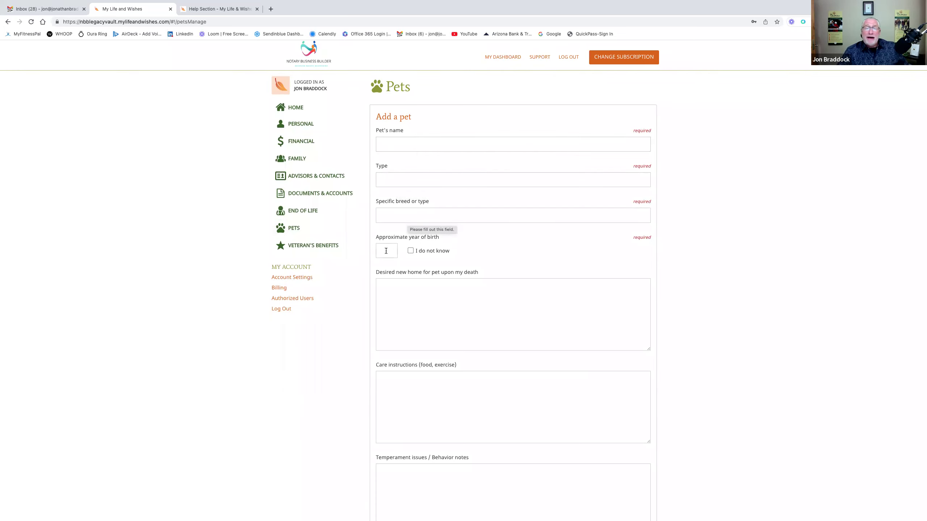
{"action": "scroll", "coordinate": [426, 302], "scroll_direction": "down", "scroll_amount": 2}
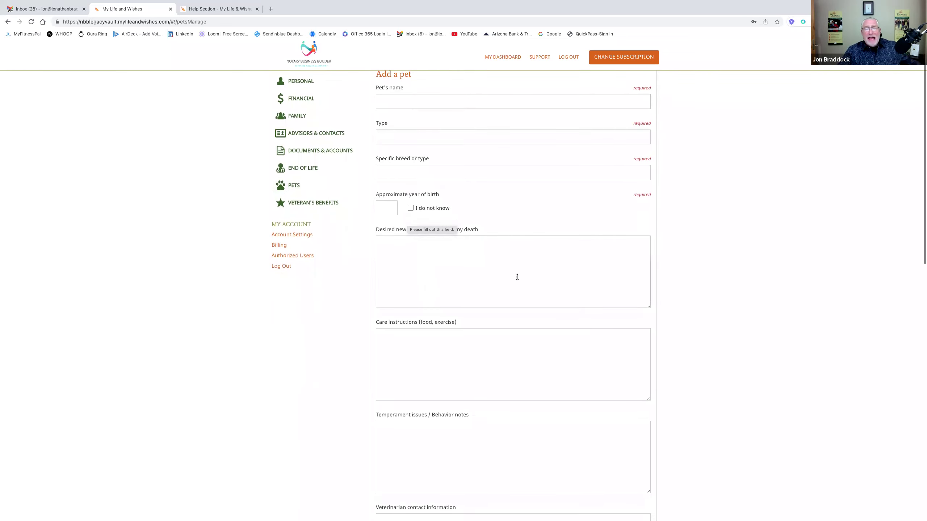
{"action": "scroll", "coordinate": [488, 273], "scroll_direction": "down", "scroll_amount": 1}
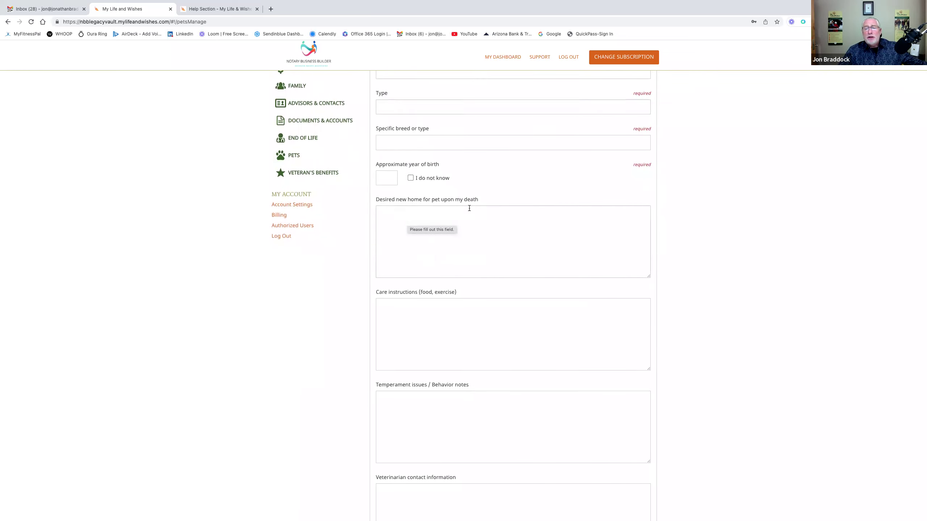
{"action": "left_click", "coordinate": [402, 307]}
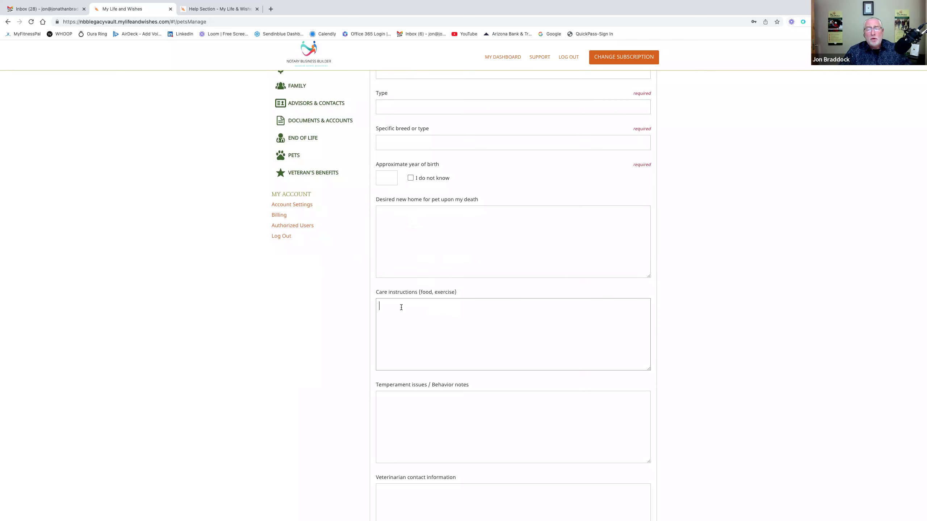
{"action": "scroll", "coordinate": [416, 307], "scroll_direction": "down", "scroll_amount": 3}
{"action": "scroll", "coordinate": [470, 295], "scroll_direction": "down", "scroll_amount": 2}
{"action": "scroll", "coordinate": [444, 330], "scroll_direction": "down", "scroll_amount": 3}
{"action": "scroll", "coordinate": [438, 335], "scroll_direction": "down", "scroll_amount": 2}
{"action": "scroll", "coordinate": [408, 358], "scroll_direction": "down", "scroll_amount": 1}
{"action": "scroll", "coordinate": [408, 357], "scroll_direction": "down", "scroll_amount": 3}
{"action": "scroll", "coordinate": [423, 348], "scroll_direction": "down", "scroll_amount": 1}
{"action": "scroll", "coordinate": [413, 348], "scroll_direction": "down", "scroll_amount": 1}
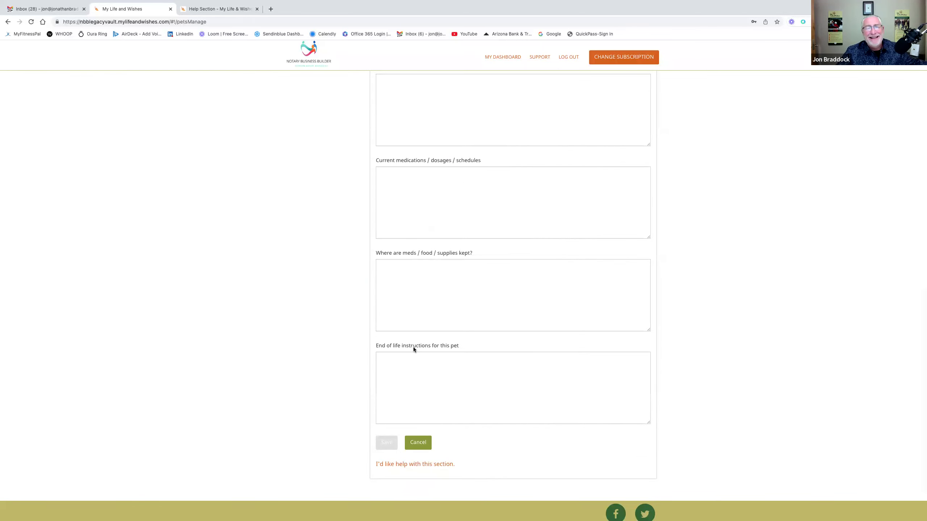
{"action": "scroll", "coordinate": [414, 349], "scroll_direction": "down", "scroll_amount": 1}
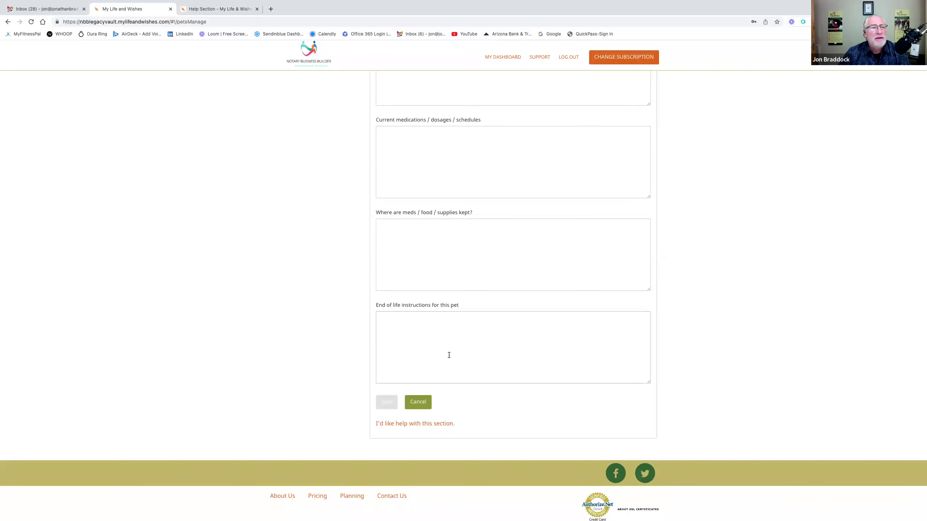
{"action": "left_click", "coordinate": [418, 402]}
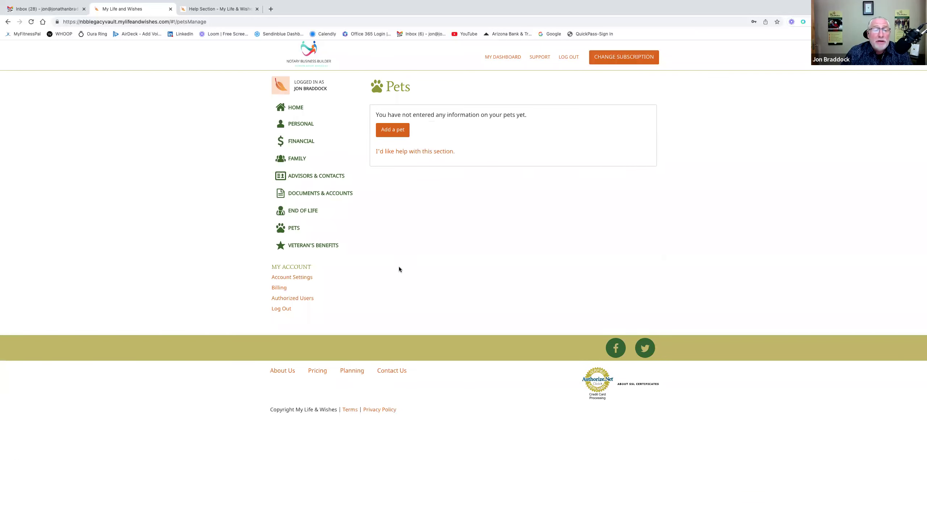
- Start another Veteran's Benefits entry, leave the branch of service unchosen, and cancel it
{"action": "left_click", "coordinate": [316, 248]}
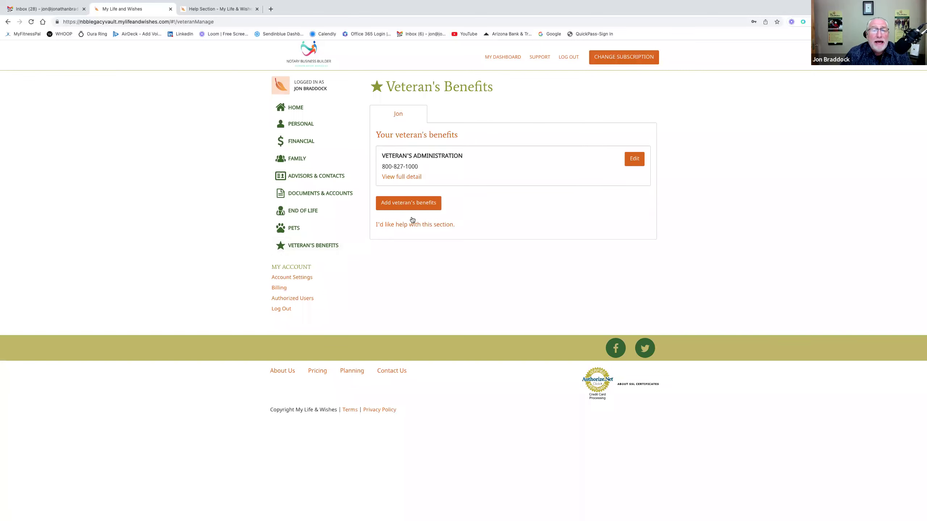
{"action": "left_click", "coordinate": [439, 206]}
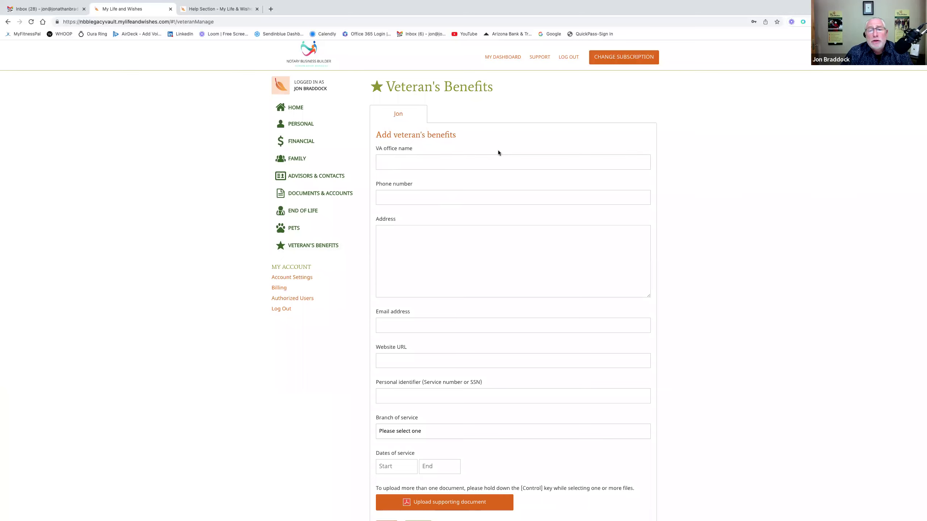
{"action": "scroll", "coordinate": [460, 220], "scroll_direction": "down", "scroll_amount": 3}
{"action": "scroll", "coordinate": [436, 215], "scroll_direction": "down", "scroll_amount": 1}
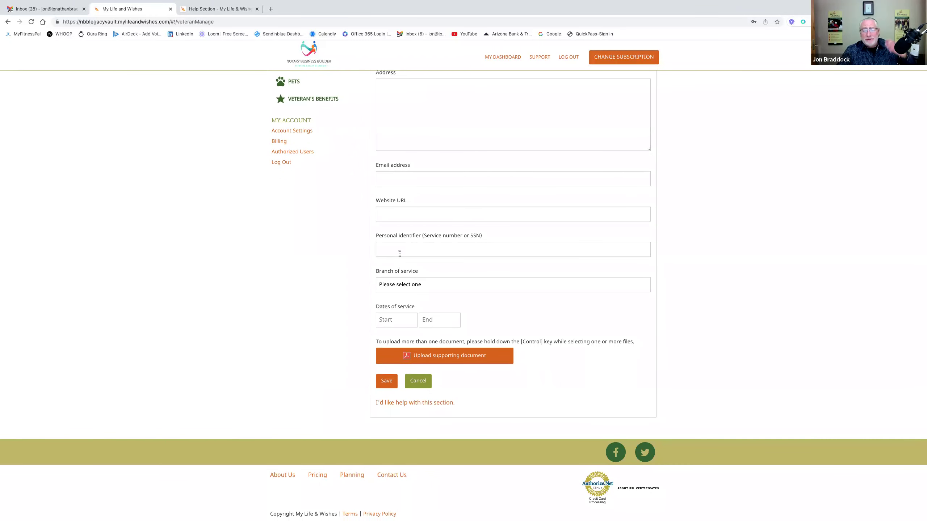
{"action": "left_click", "coordinate": [465, 287]}
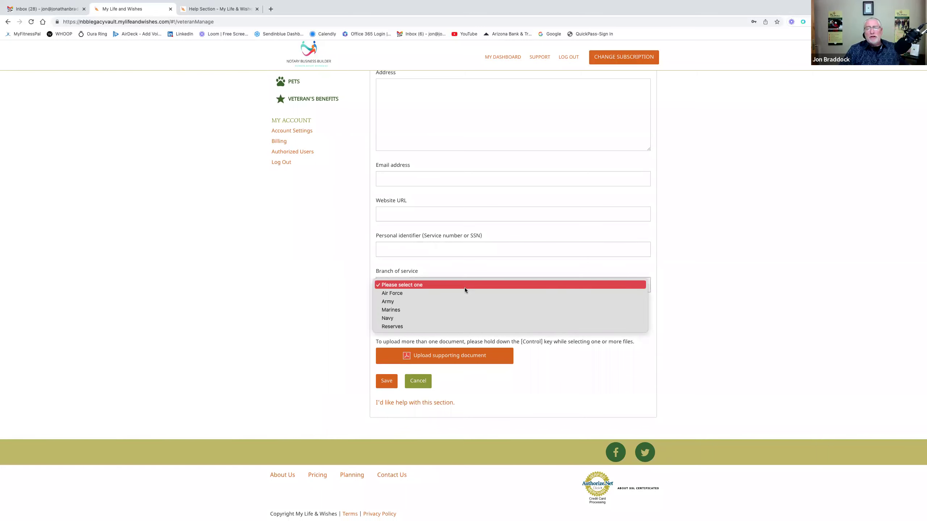
{"action": "left_click", "coordinate": [459, 272]}
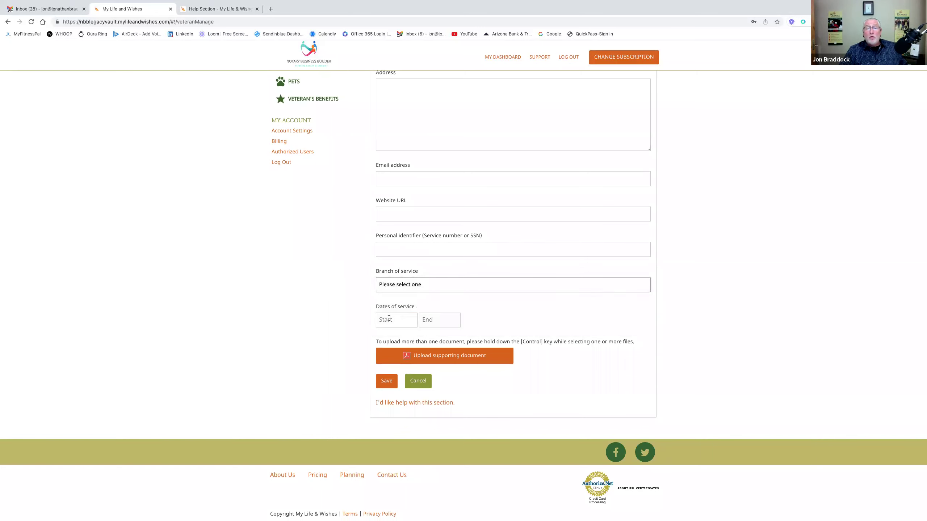
{"action": "scroll", "coordinate": [456, 329], "scroll_direction": "down", "scroll_amount": 1}
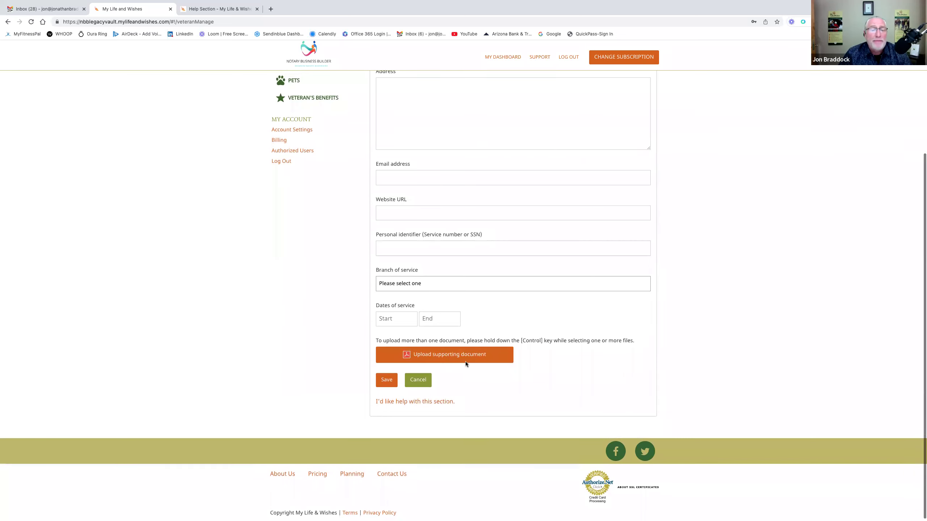
{"action": "scroll", "coordinate": [465, 364], "scroll_direction": "up", "scroll_amount": 3}
{"action": "scroll", "coordinate": [465, 363], "scroll_direction": "down", "scroll_amount": 1}
{"action": "scroll", "coordinate": [465, 361], "scroll_direction": "down", "scroll_amount": 2}
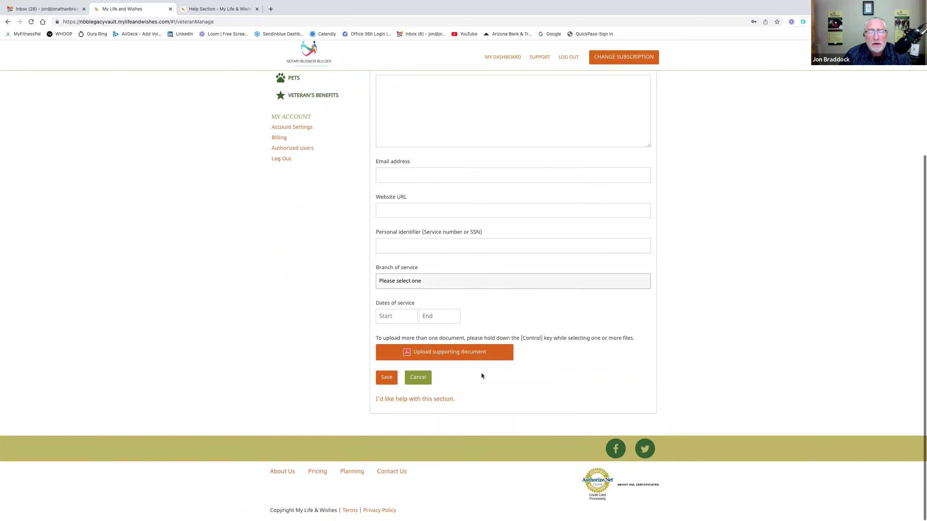
{"action": "left_click", "coordinate": [421, 379]}
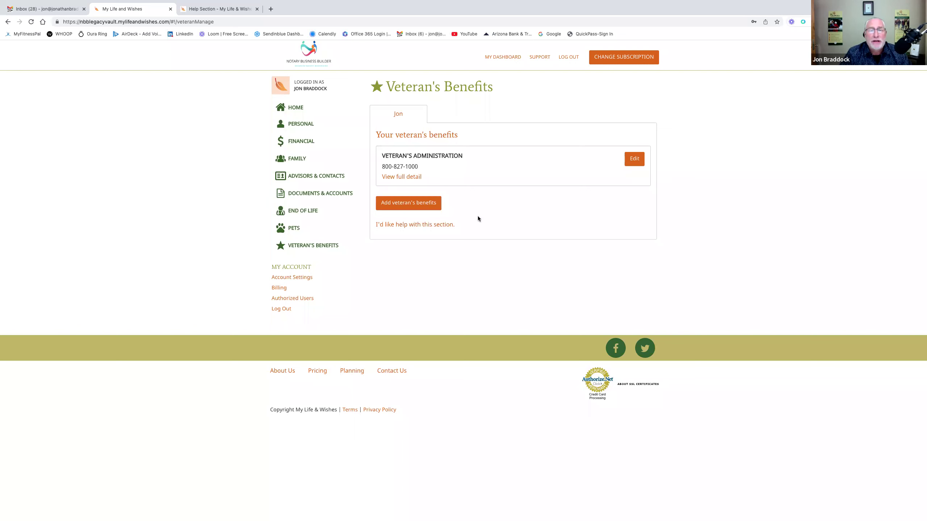
- Return to the home dashboard and open the Personal section
{"action": "left_click", "coordinate": [296, 109]}
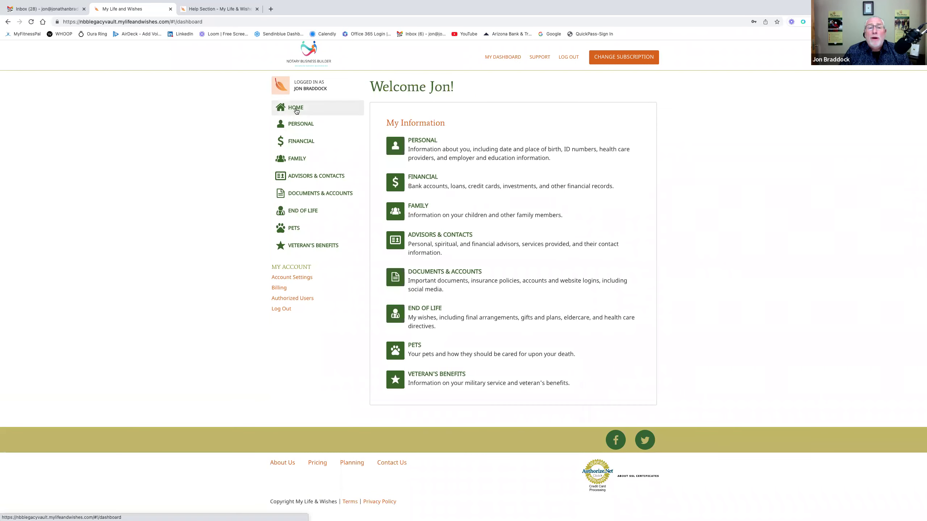
{"action": "left_click", "coordinate": [485, 159]}
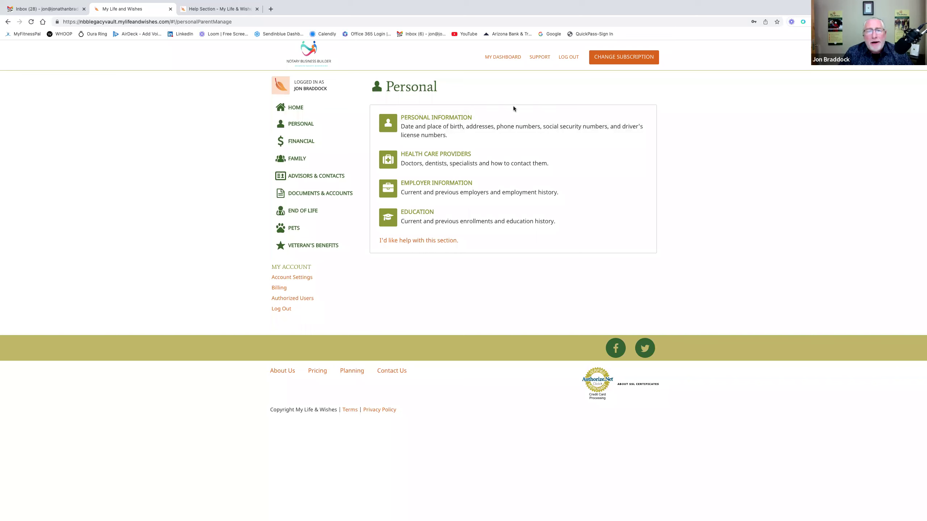
- Start a new bank account under Financial > Bank Accounts with account type Checking
{"action": "left_click", "coordinate": [300, 145]}
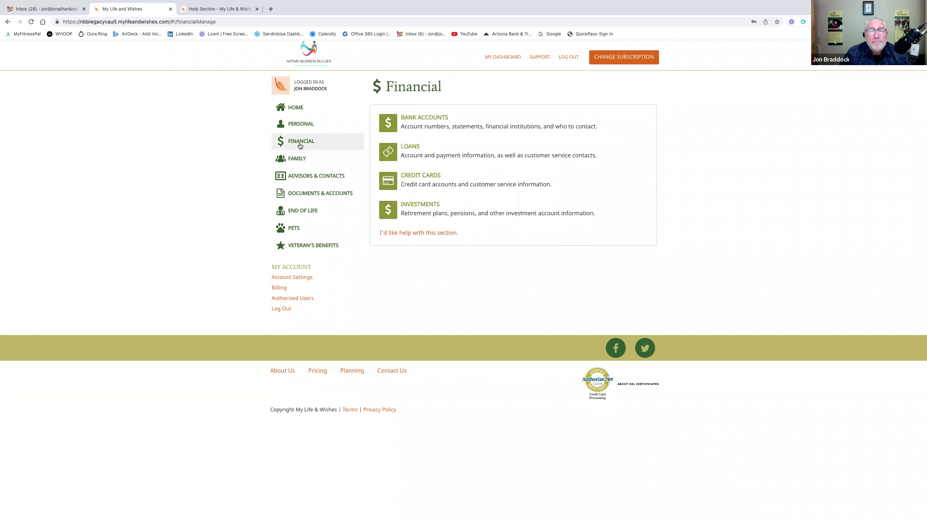
{"action": "left_click", "coordinate": [433, 135]}
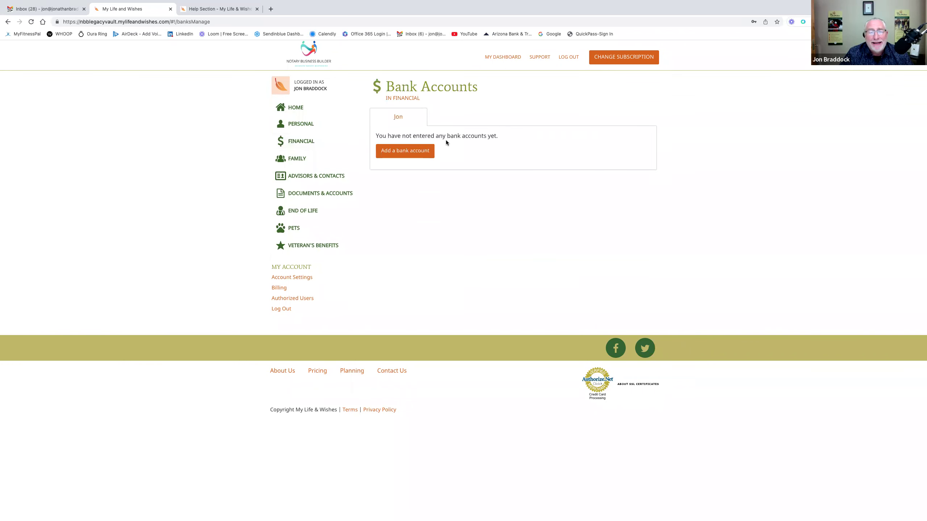
{"action": "left_click", "coordinate": [408, 155]}
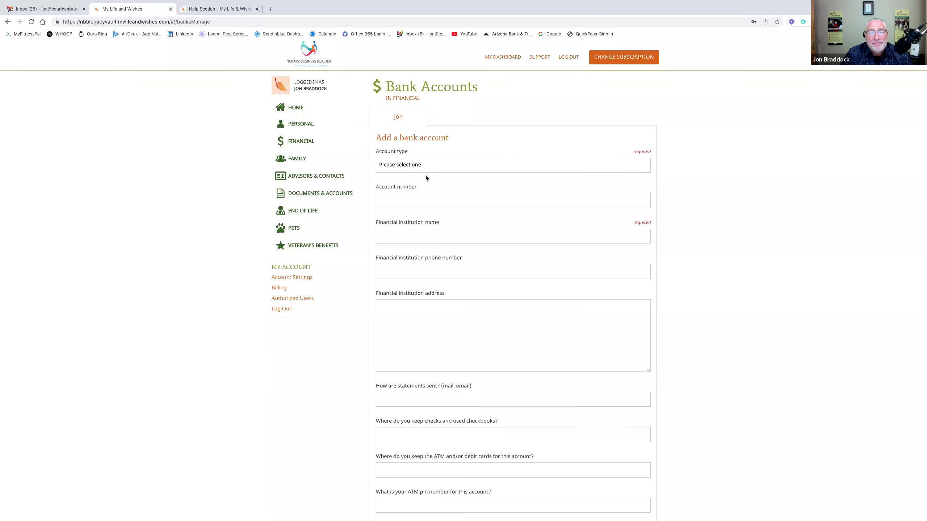
{"action": "left_click", "coordinate": [429, 169]}
{"action": "left_click", "coordinate": [428, 175]}
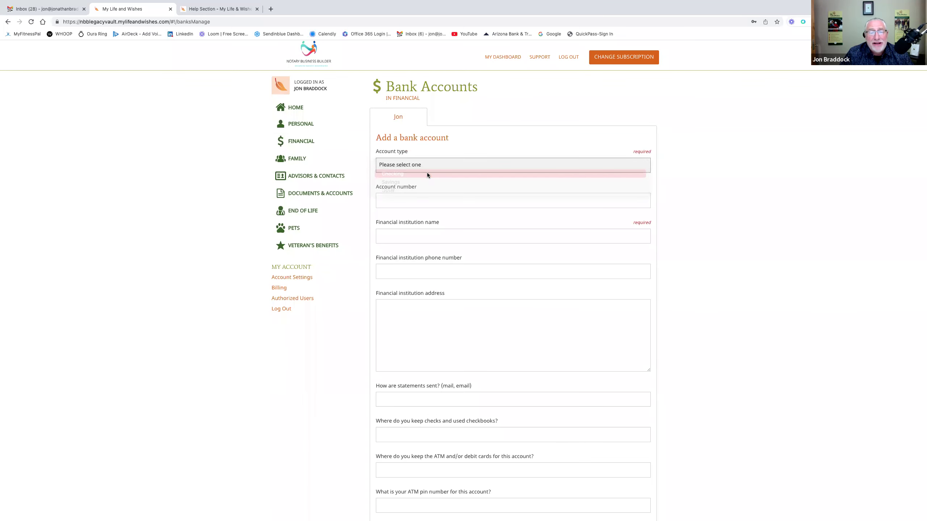
- Move 'Chase' from the account number into the financial institution name field, then save the account
{"action": "left_click", "coordinate": [428, 201]}
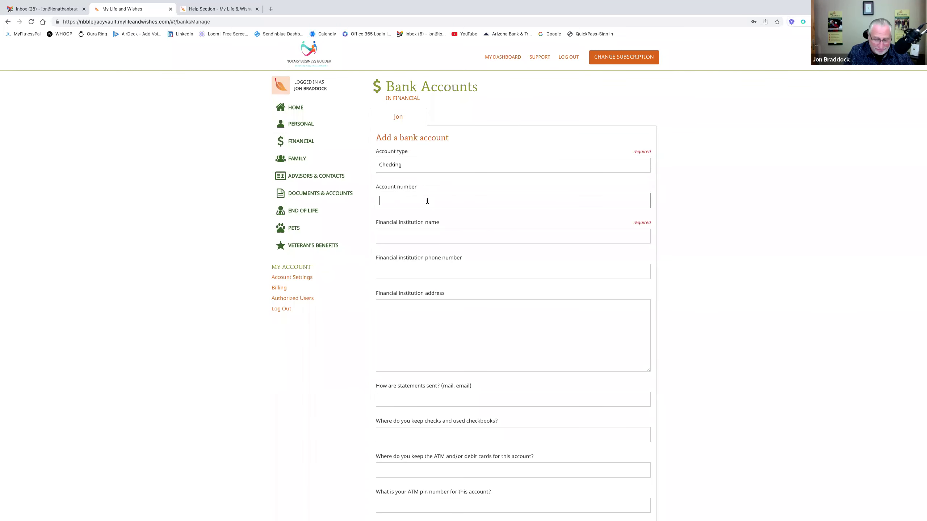
{"action": "type", "text": "Chase"}
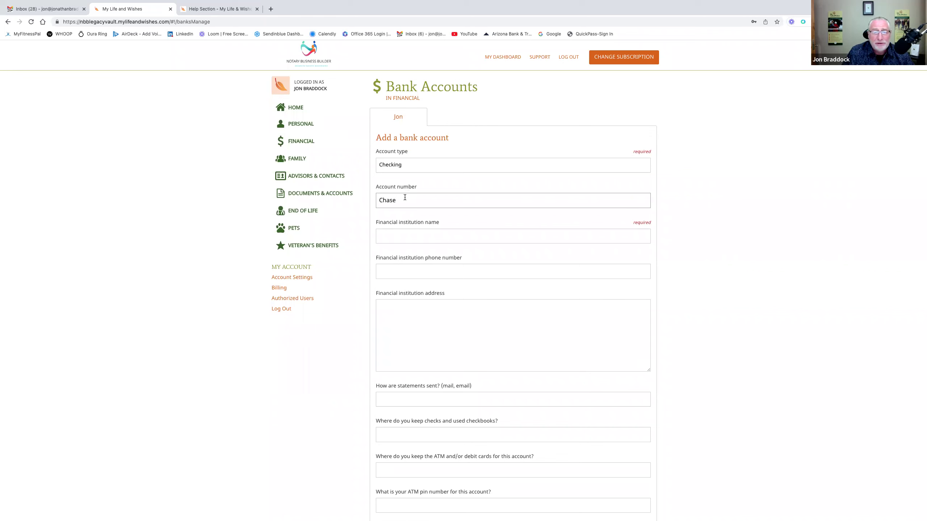
{"action": "left_click_drag", "start_coordinate": [405, 198], "coordinate": [378, 202]}
{"action": "key", "text": "ctrl+c"}
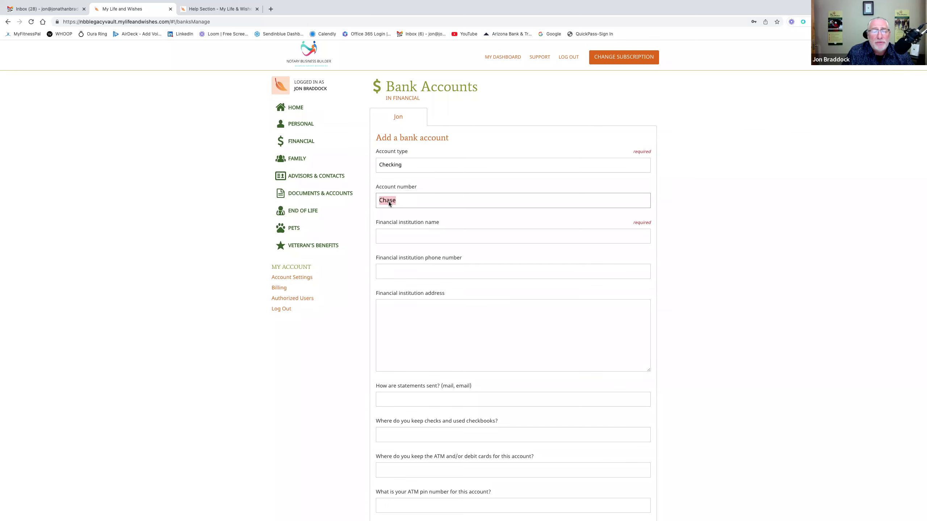
{"action": "right_click", "coordinate": [389, 201]}
{"action": "left_click", "coordinate": [408, 251]}
{"action": "left_click", "coordinate": [391, 236]}
{"action": "right_click", "coordinate": [392, 237]}
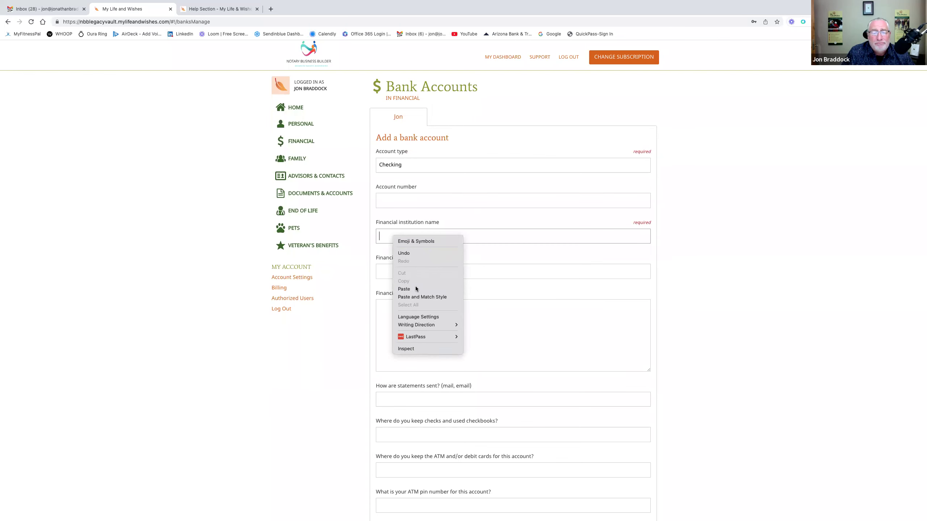
{"action": "left_click", "coordinate": [406, 289]}
{"action": "scroll", "coordinate": [415, 284], "scroll_direction": "down", "scroll_amount": 6}
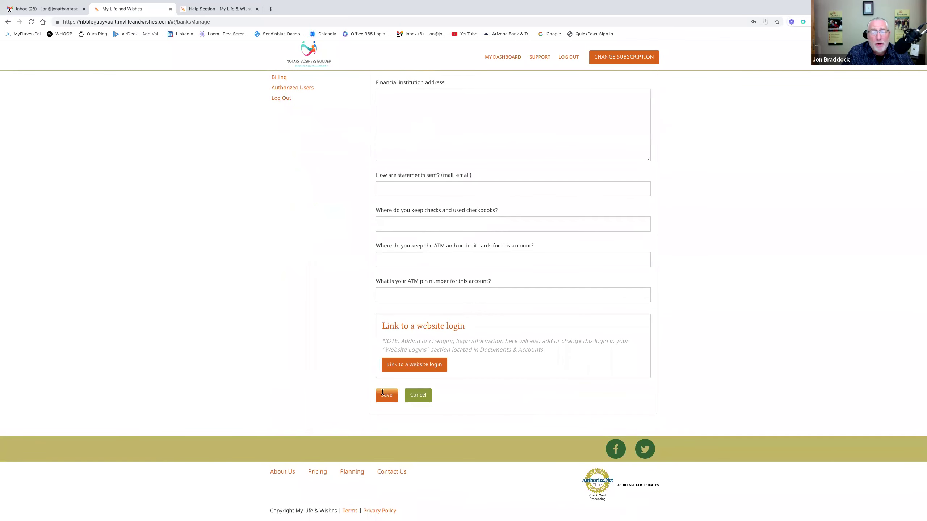
{"action": "left_click", "coordinate": [387, 393]}
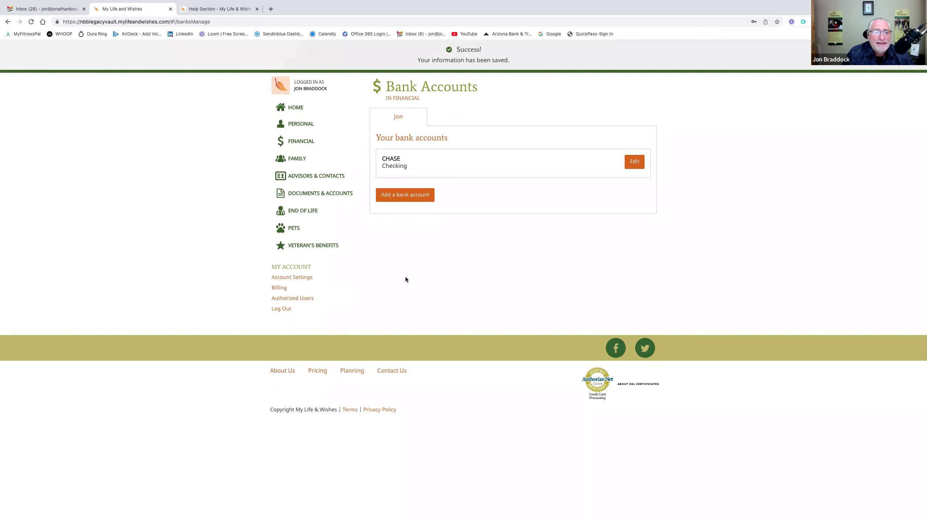
- Start a new Life Insurance policy under Documents & Accounts > Insurance Policies
{"action": "left_click", "coordinate": [326, 194]}
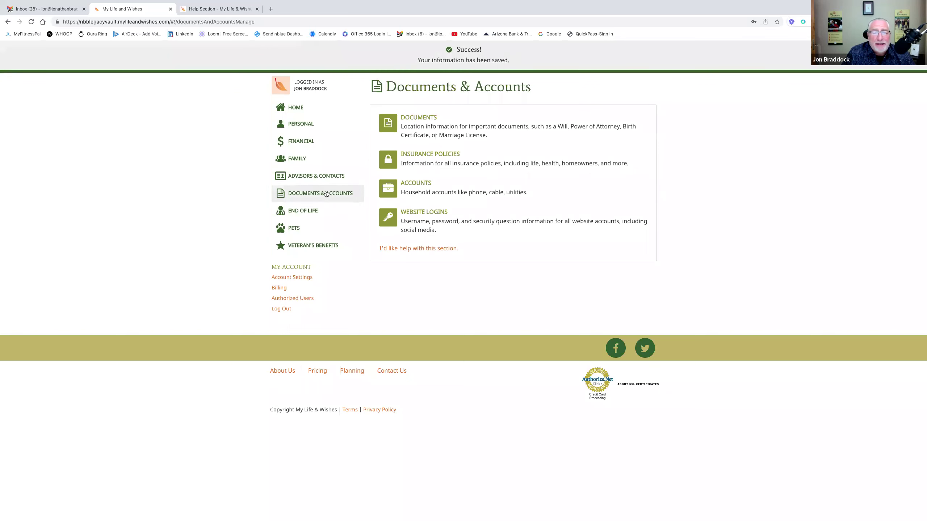
{"action": "left_click", "coordinate": [443, 151]}
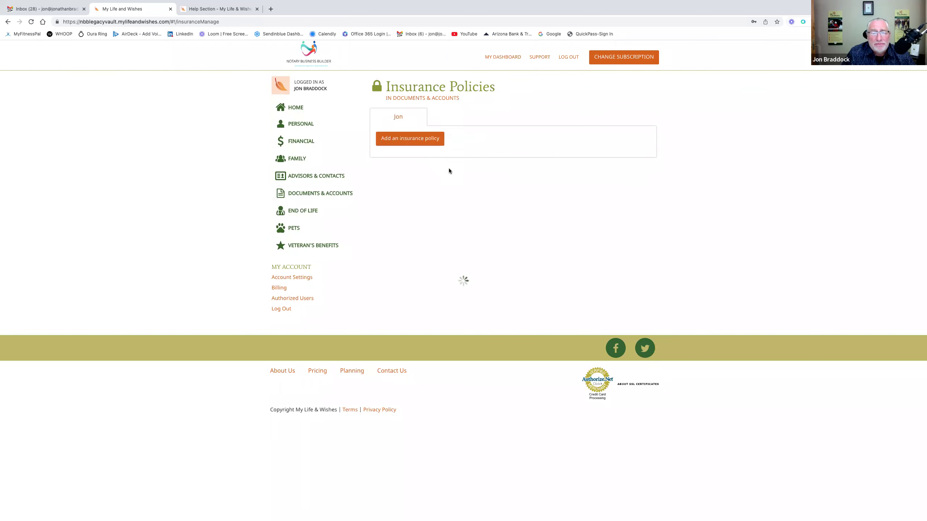
{"action": "left_click", "coordinate": [427, 155]}
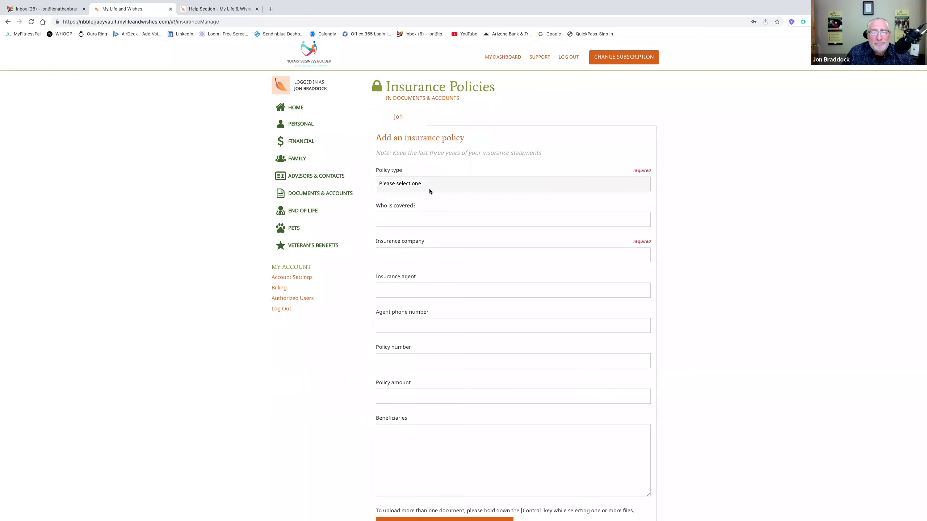
{"action": "left_click", "coordinate": [429, 188]}
{"action": "left_click", "coordinate": [429, 192]}
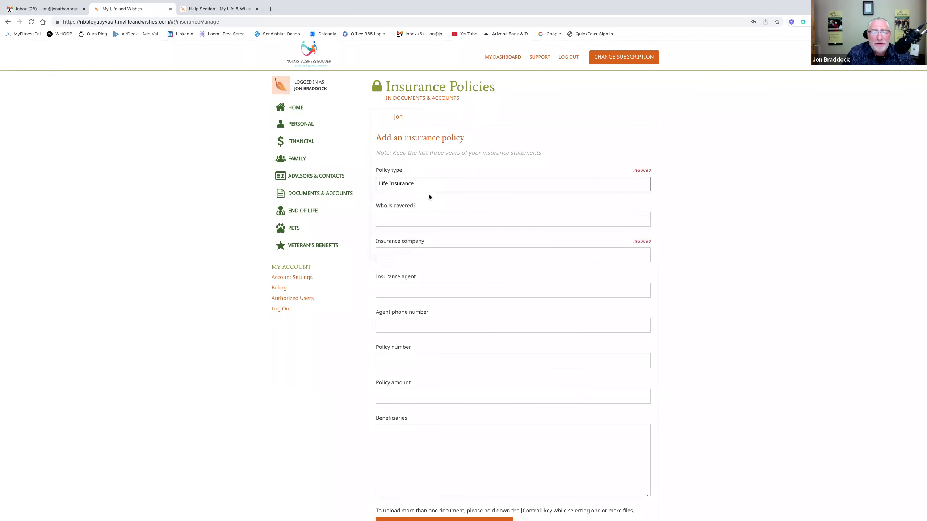
- Enter Prudential as the insurance company, fill in the agent's name, and save the policy
{"action": "left_click", "coordinate": [417, 249]}
{"action": "type", "text": "Prudential"}
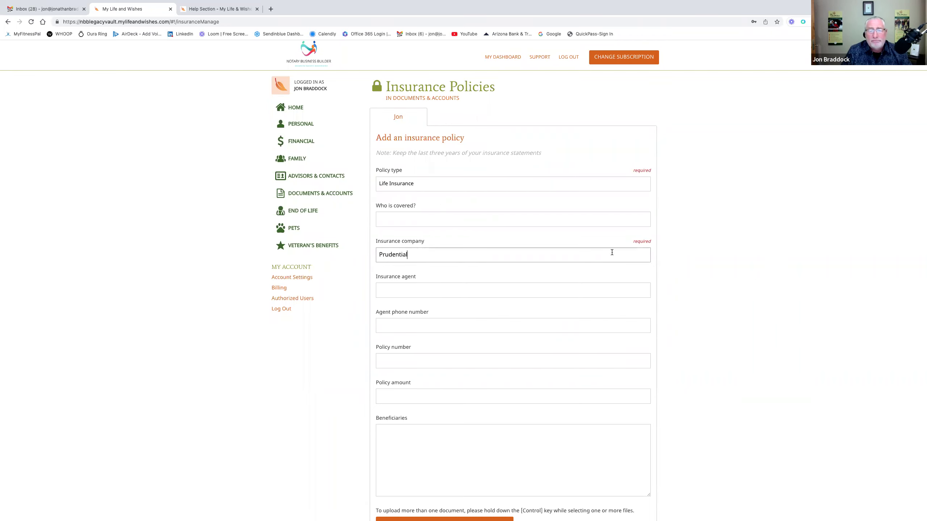
{"action": "scroll", "coordinate": [623, 265], "scroll_direction": "down", "scroll_amount": 2}
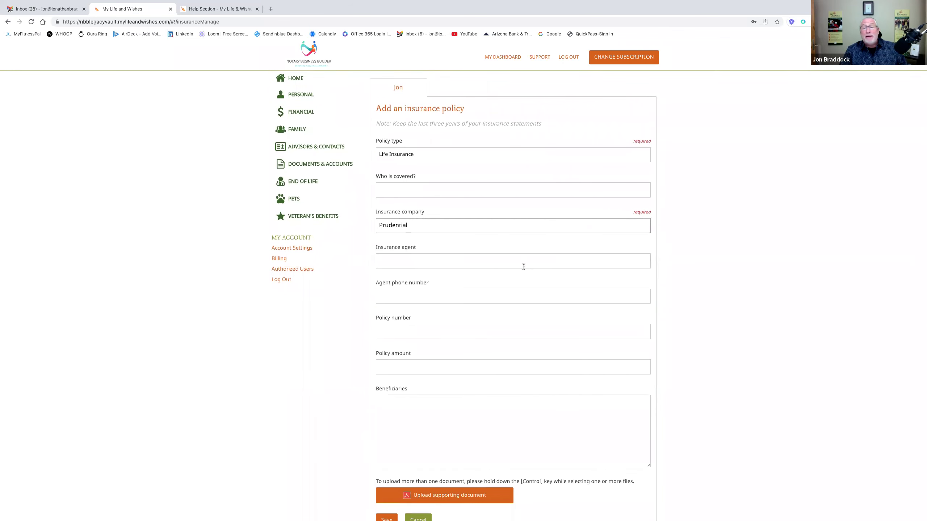
{"action": "left_click", "coordinate": [403, 261]}
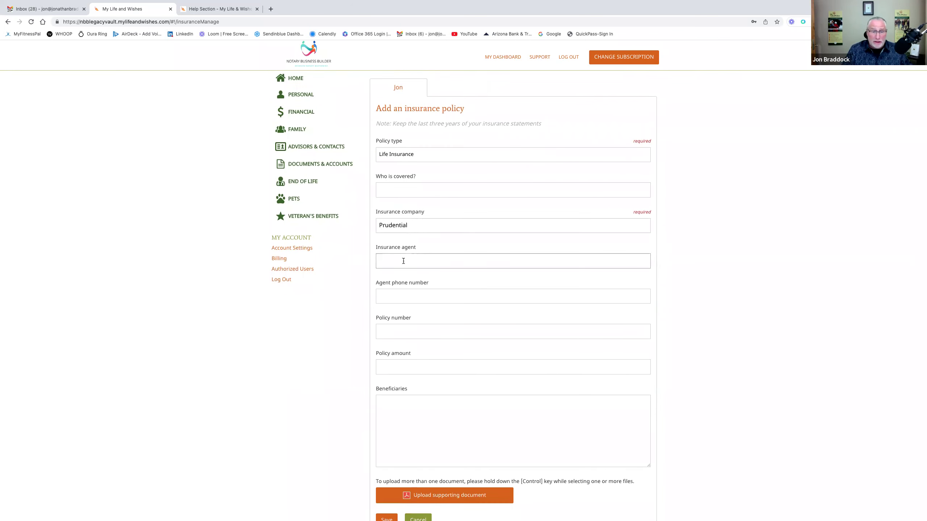
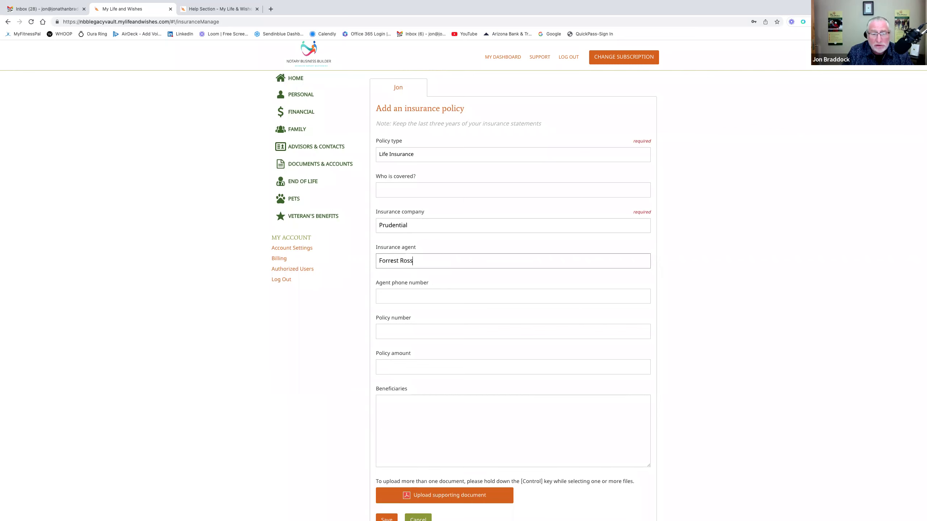
{"action": "scroll", "coordinate": [444, 308], "scroll_direction": "down", "scroll_amount": 3}
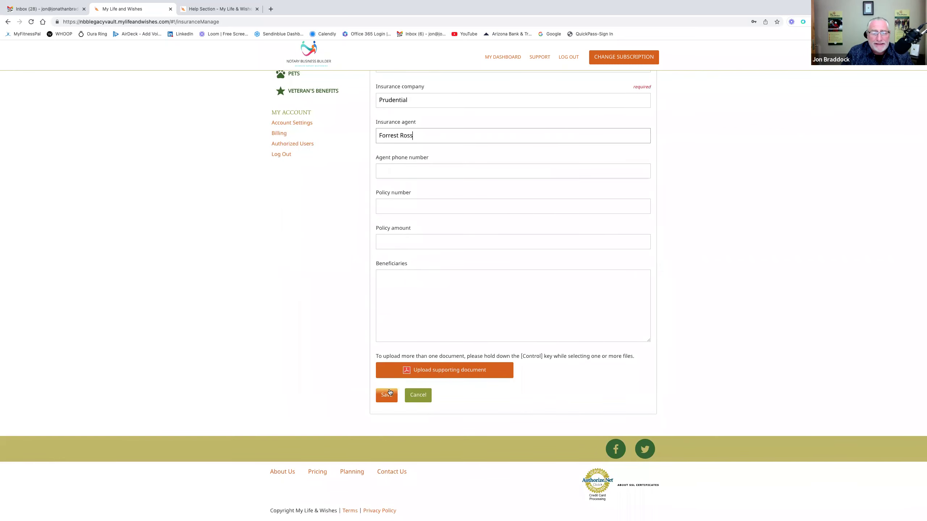
{"action": "left_click", "coordinate": [386, 393]}
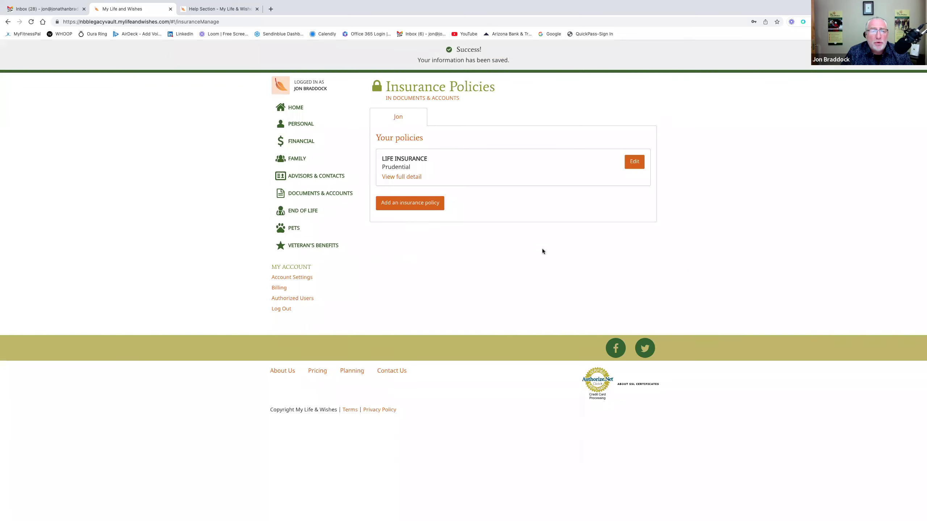